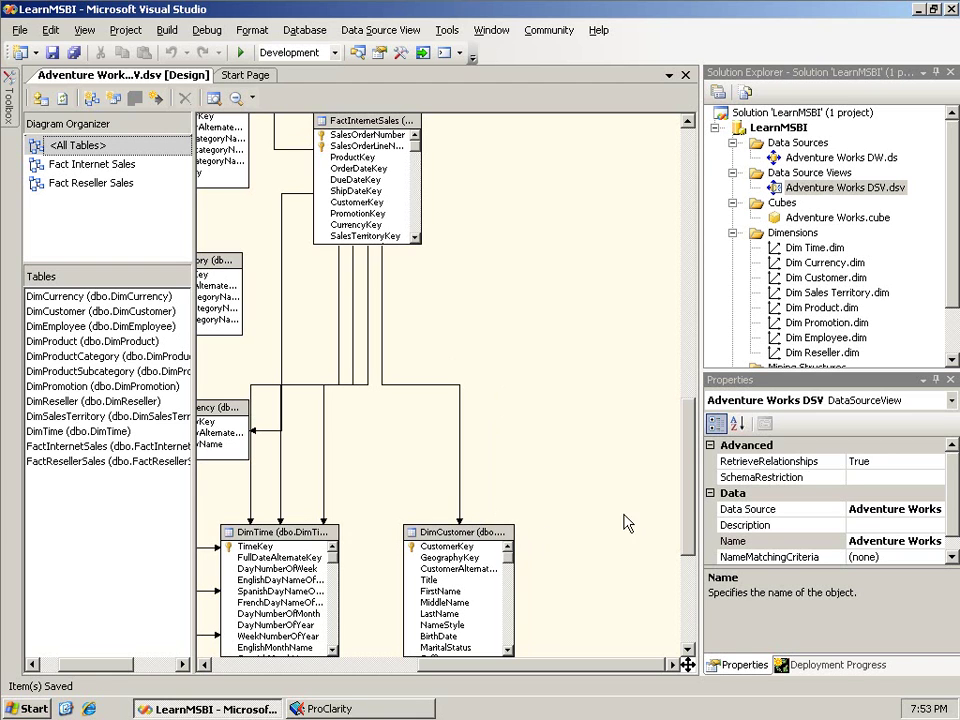
Enlarge the diagram to 150% and examine the GeographyKey column in the DimCustomer table.
left_click_drag(686, 461, 683, 525)
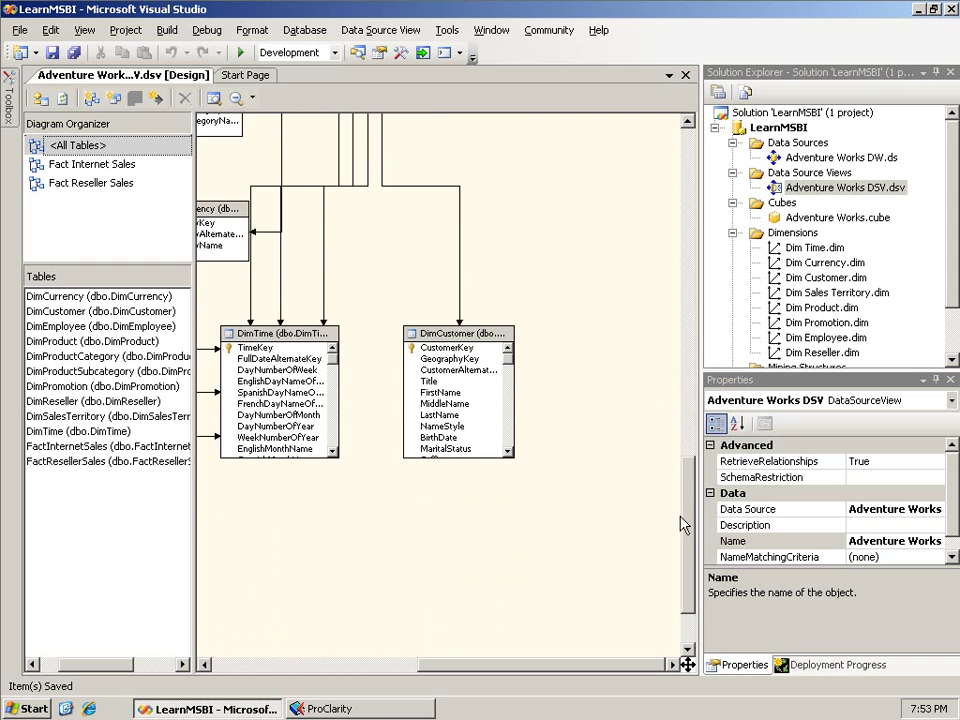
right_click(574, 477)
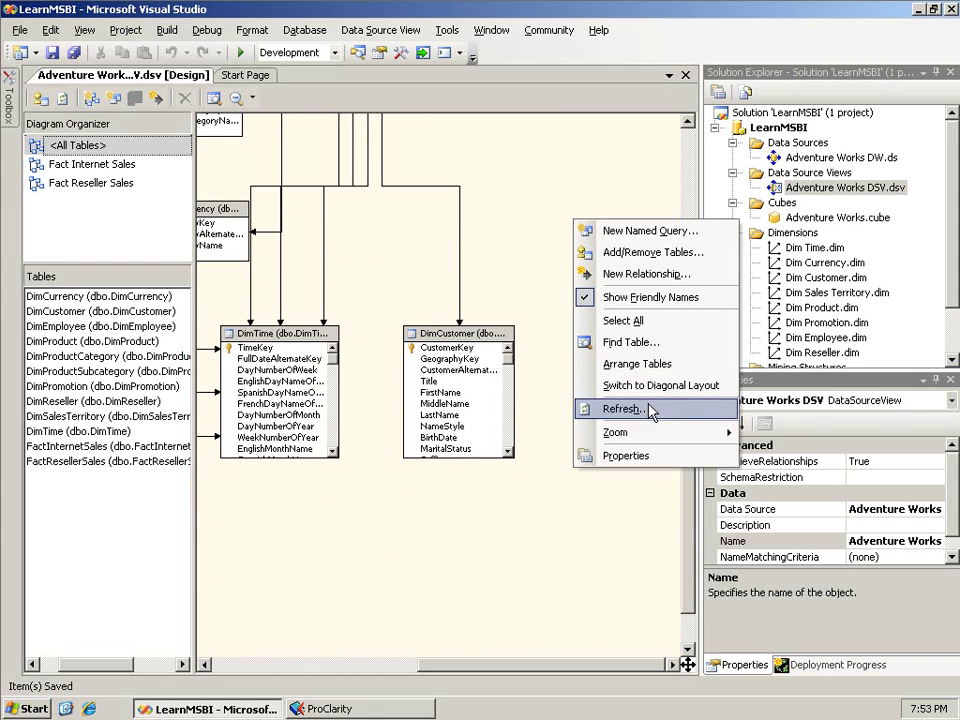
mouse_move(645, 434)
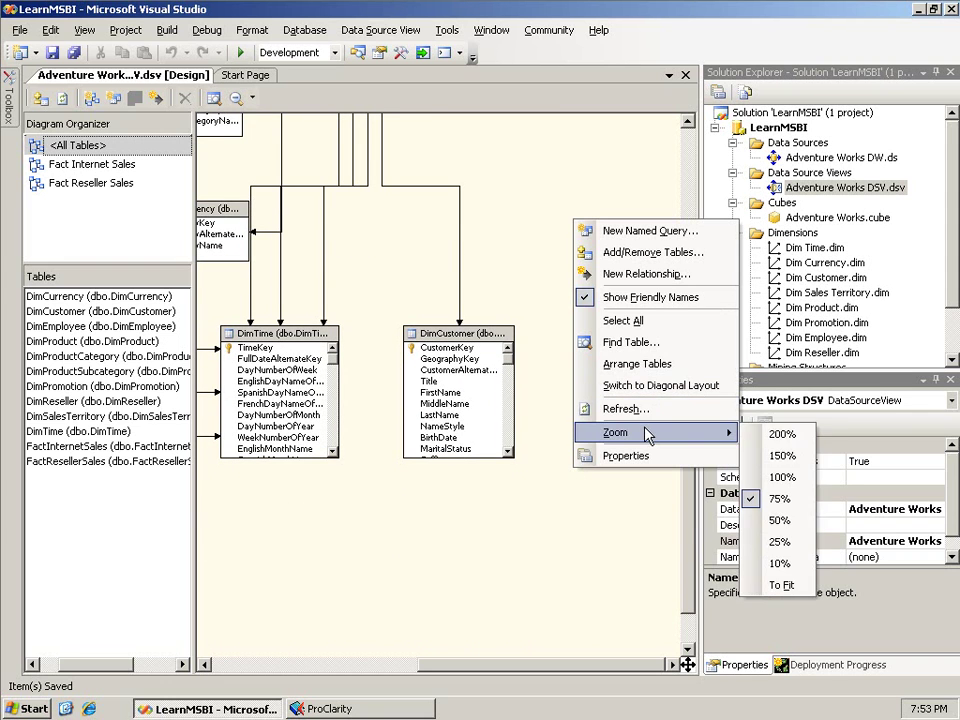
left_click(778, 456)
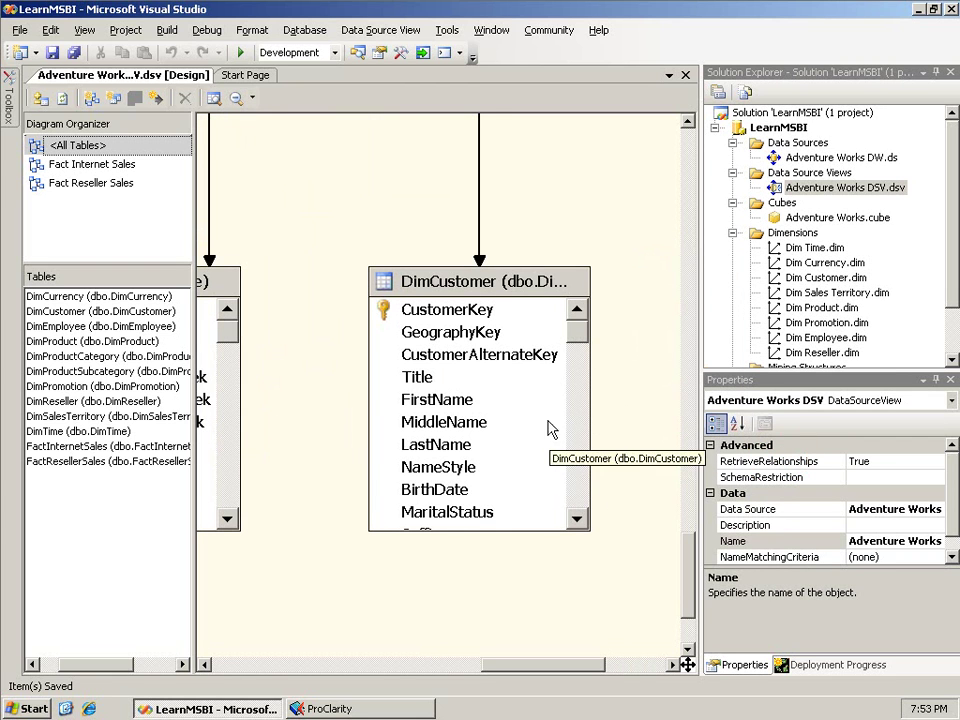
left_click(452, 332)
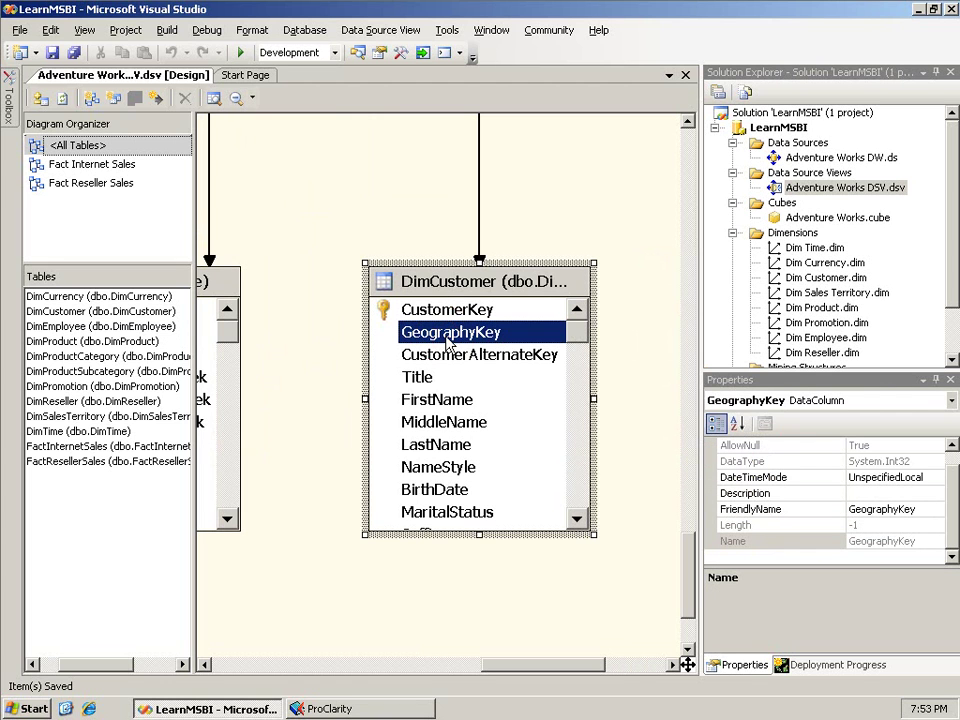
Add the dbo.DimGeography table to the data source view's included objects.
left_click(465, 577)
right_click(433, 580)
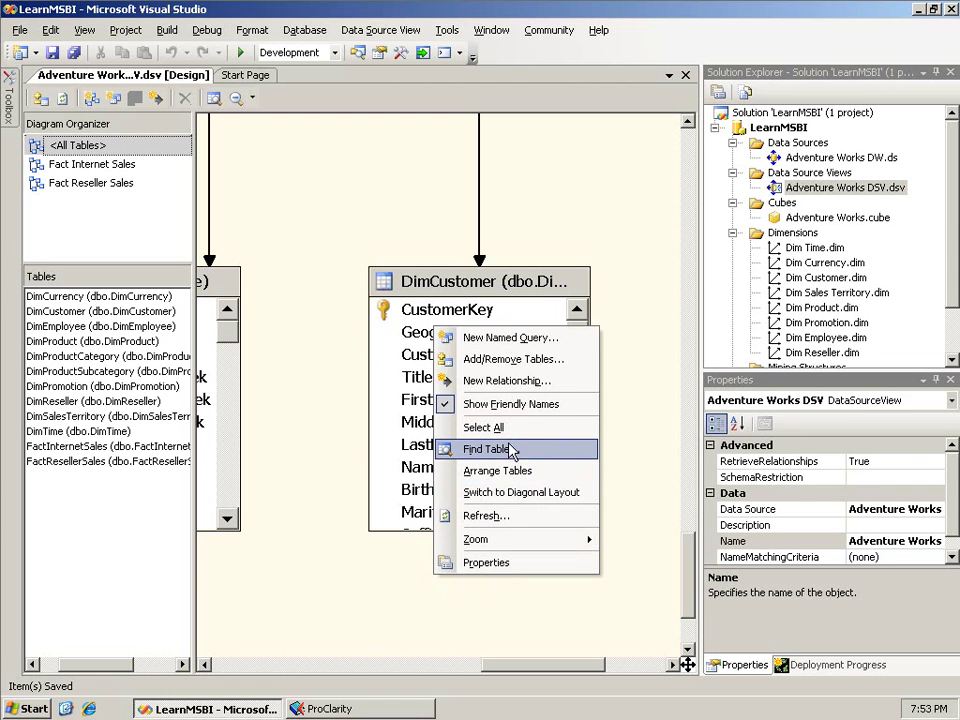
left_click(520, 360)
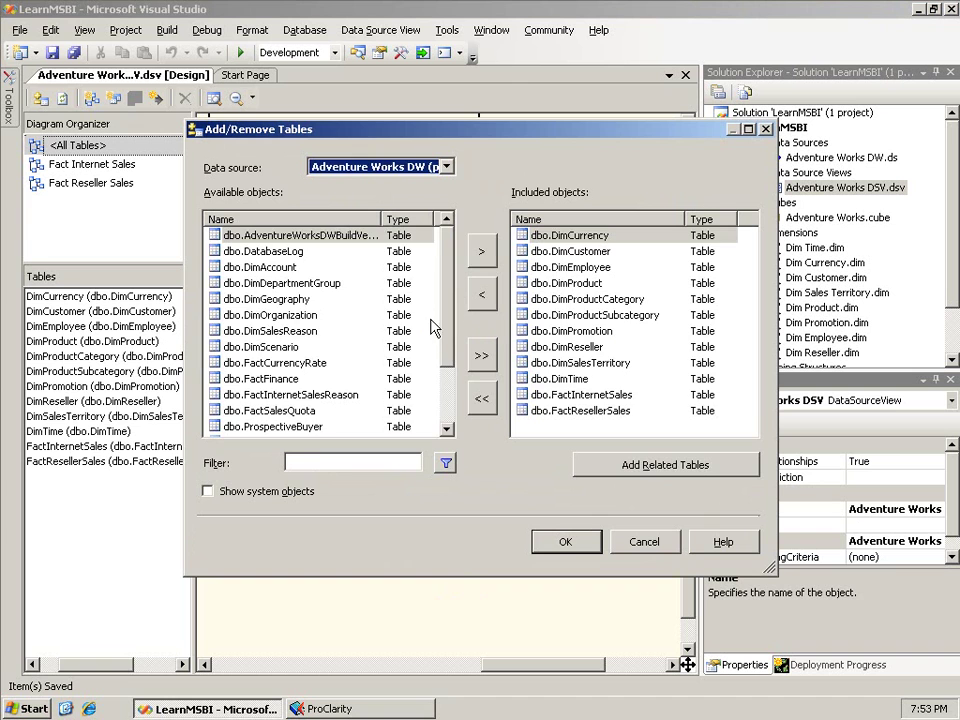
left_click(262, 299)
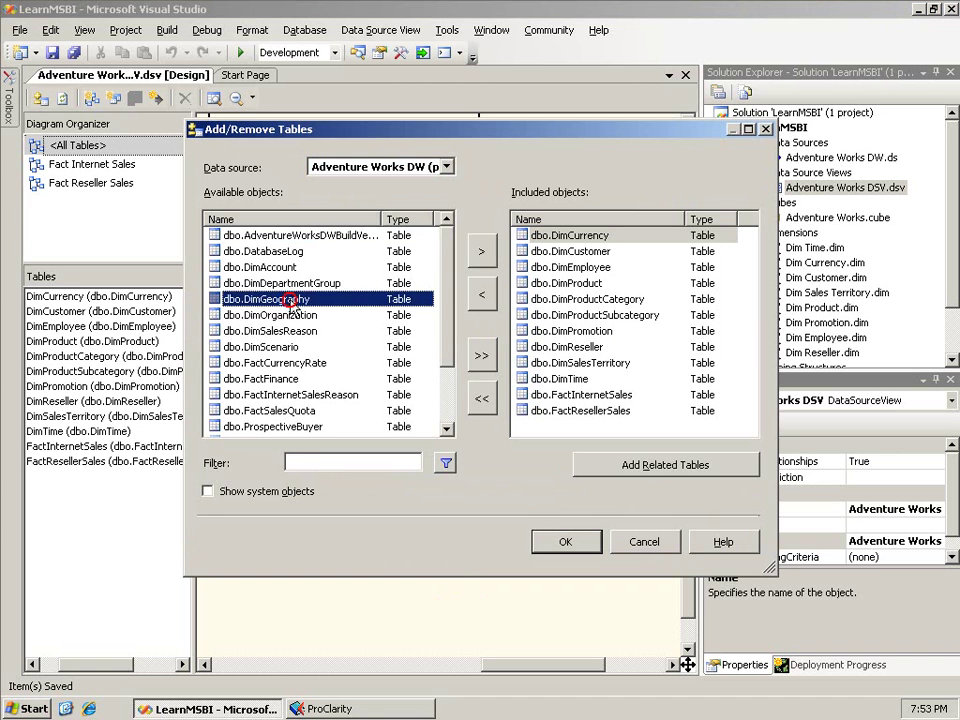
left_click(486, 262)
left_click(568, 542)
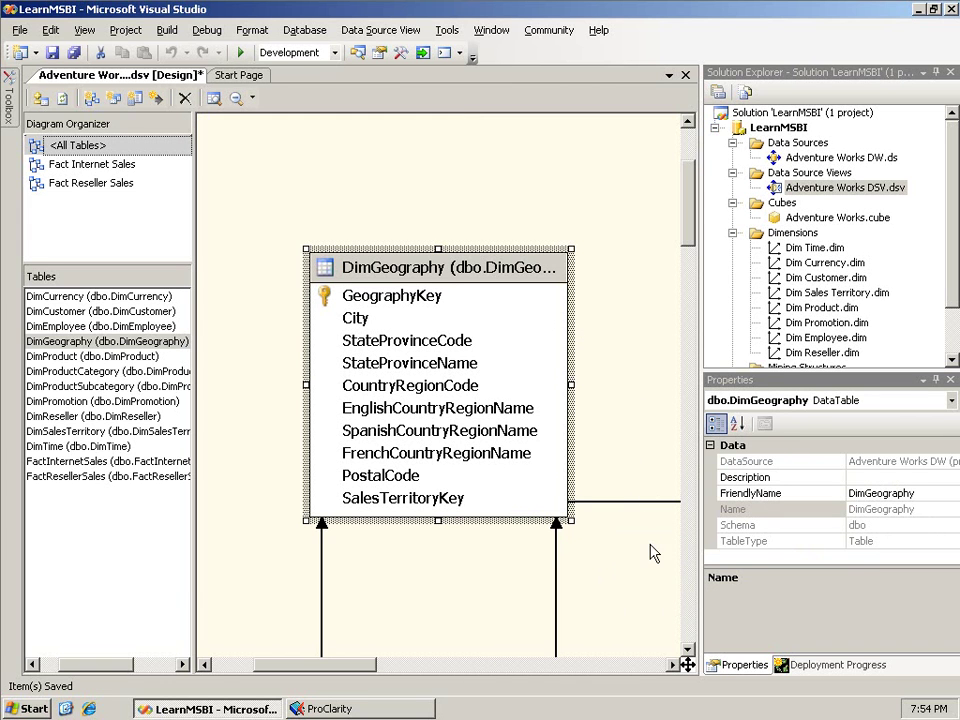
Place the DimGeography table below DimCustomer with its DimSalesTerritory relationship line clear of DimCustomer, and save the data source view.
left_click_drag(688, 664, 669, 472)
left_click_drag(437, 251, 476, 612)
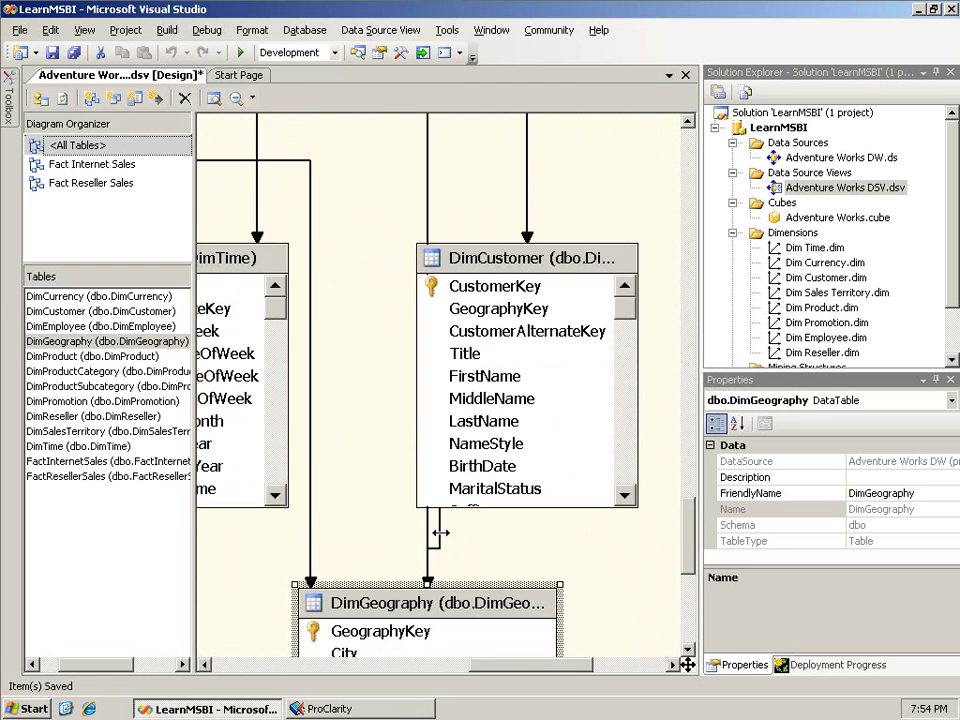
left_click_drag(441, 531, 340, 525)
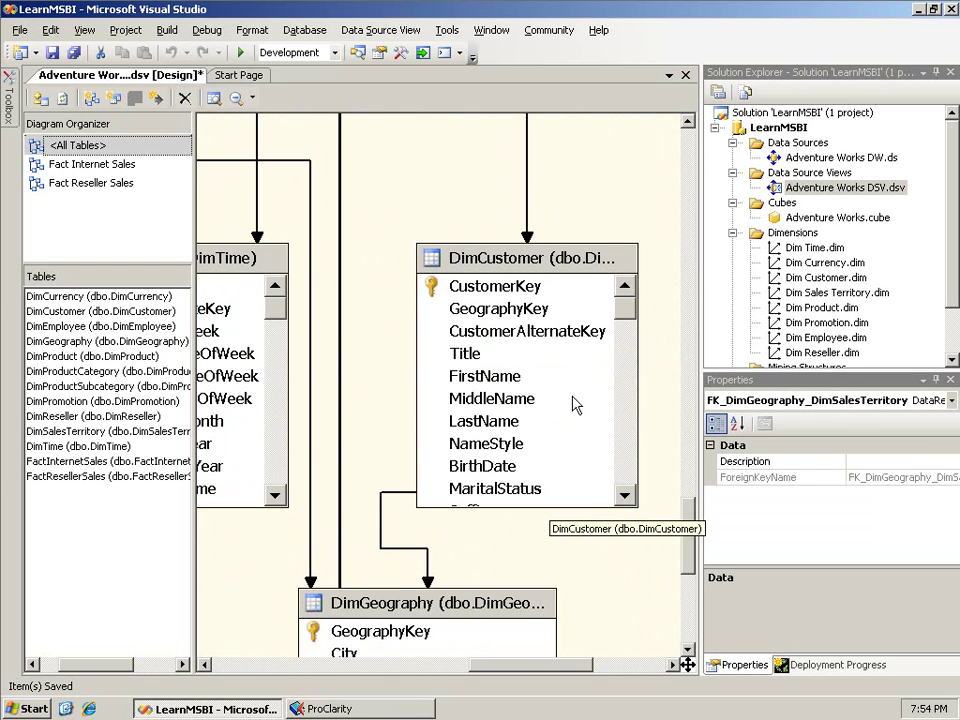
left_click(454, 592)
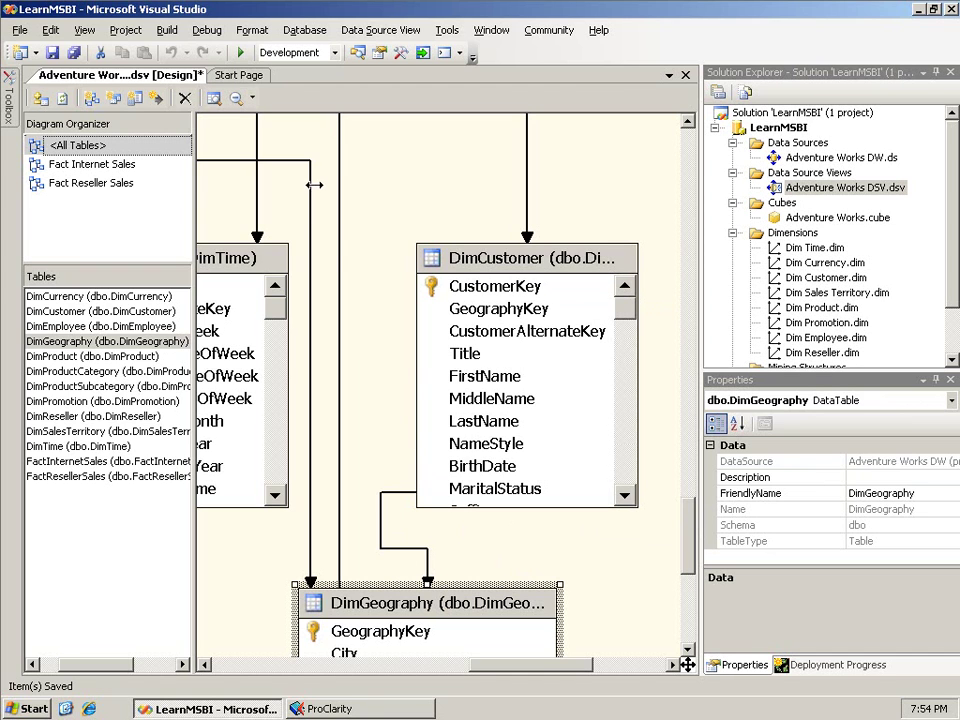
left_click(52, 53)
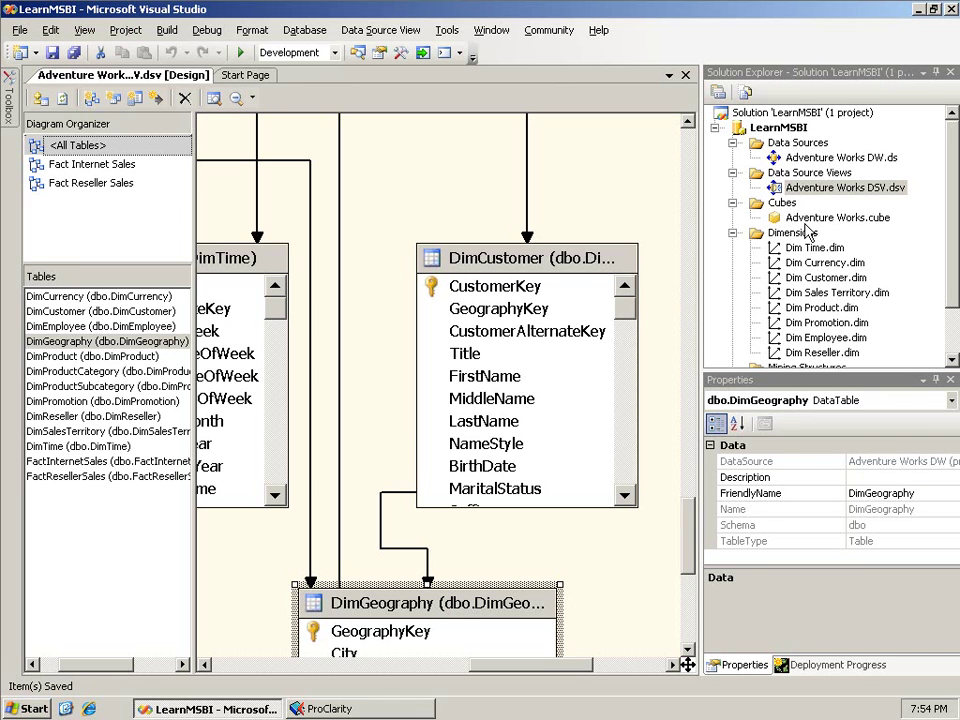
Delete the Dim Customer dimension from the project, including its reference in the Adventure Works cube.
left_click_drag(955, 262, 955, 297)
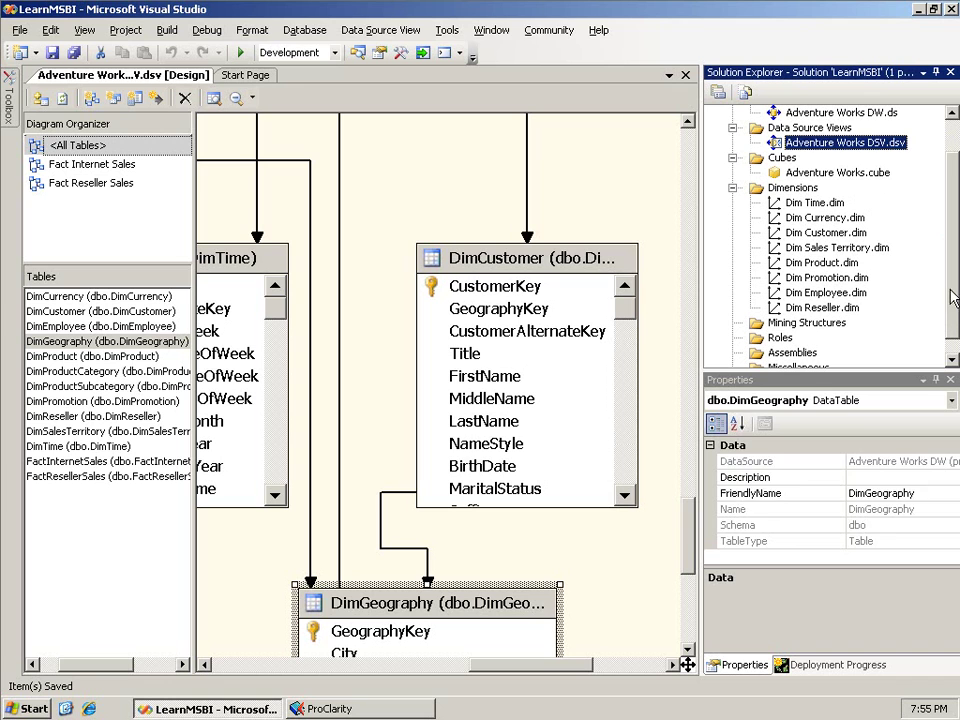
left_click(821, 234)
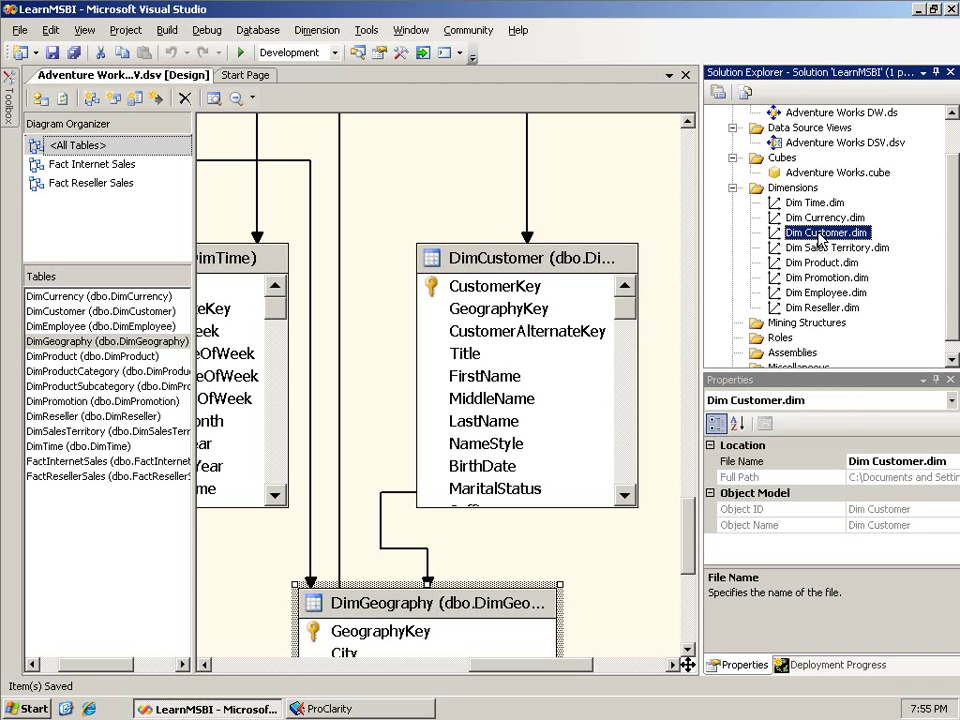
key("Delete")
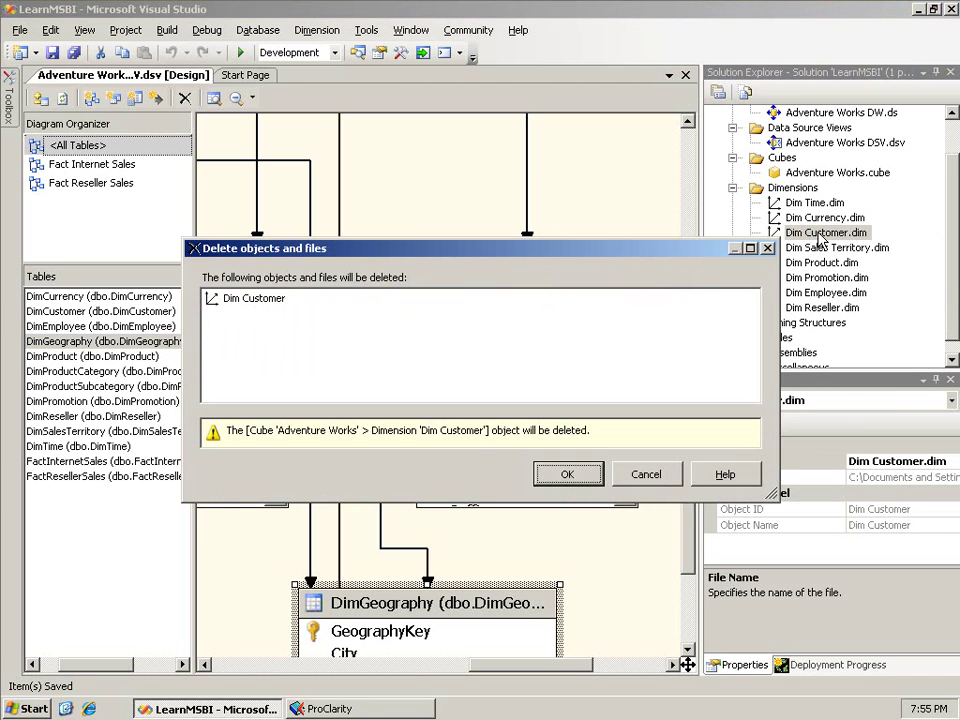
left_click(565, 473)
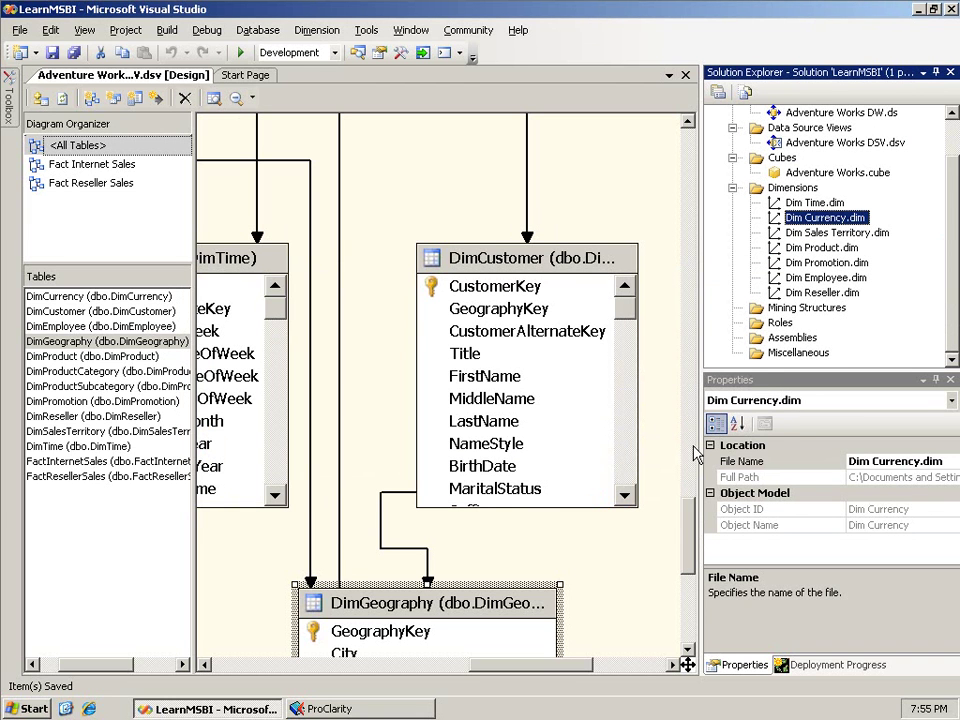
Examine the FullName named calculation at the end of the DimCustomer table's column list.
left_click_drag(688, 515, 688, 527)
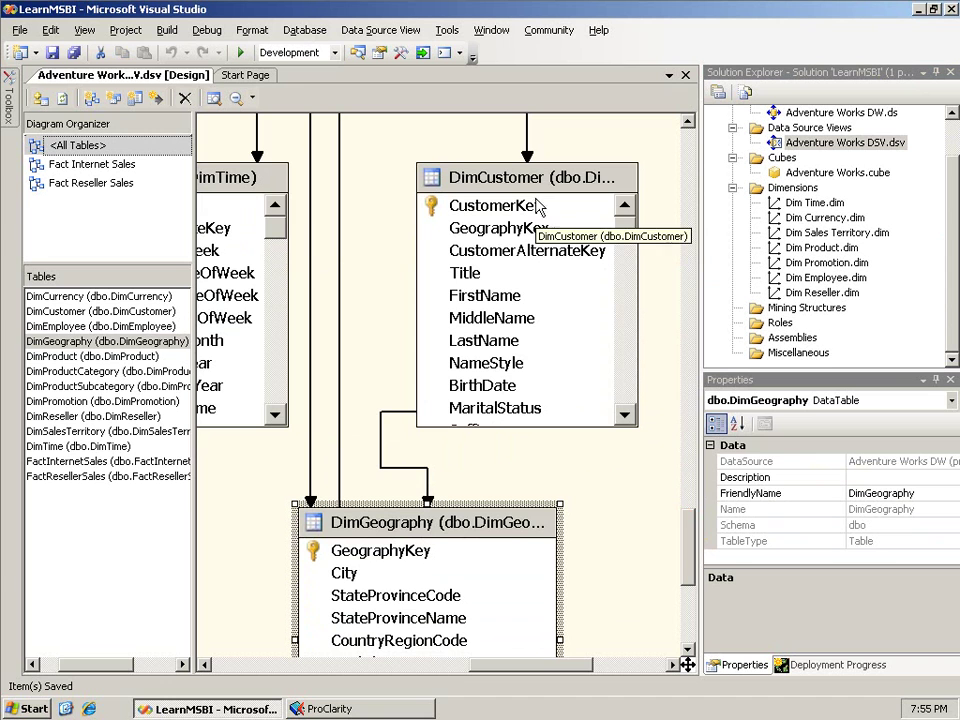
left_click_drag(627, 236, 631, 401)
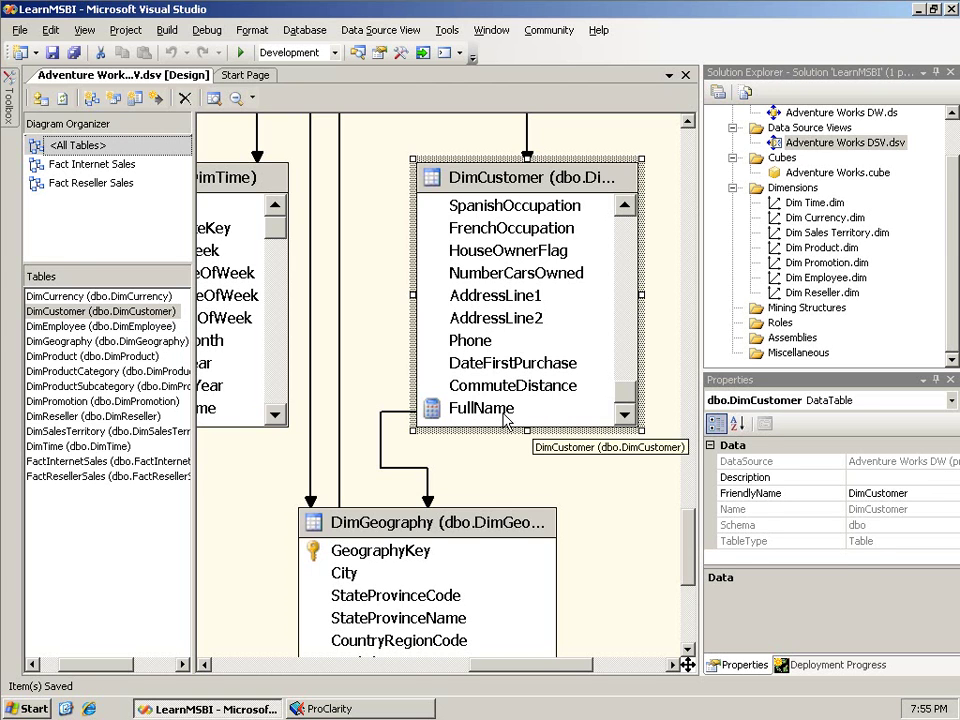
left_click(505, 412)
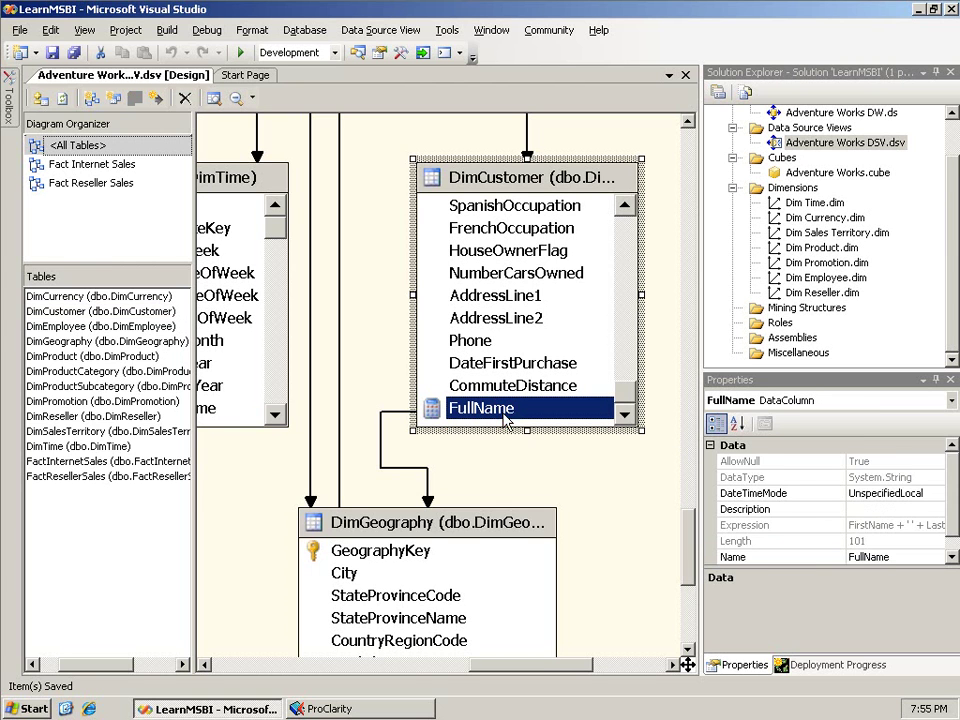
right_click(536, 181)
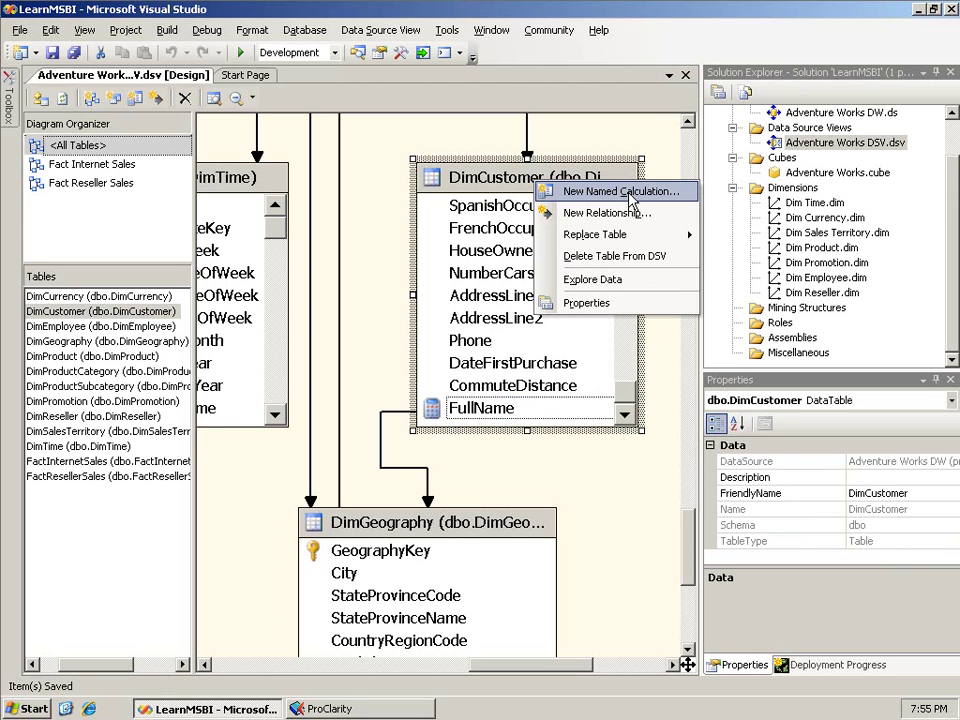
left_click(627, 418)
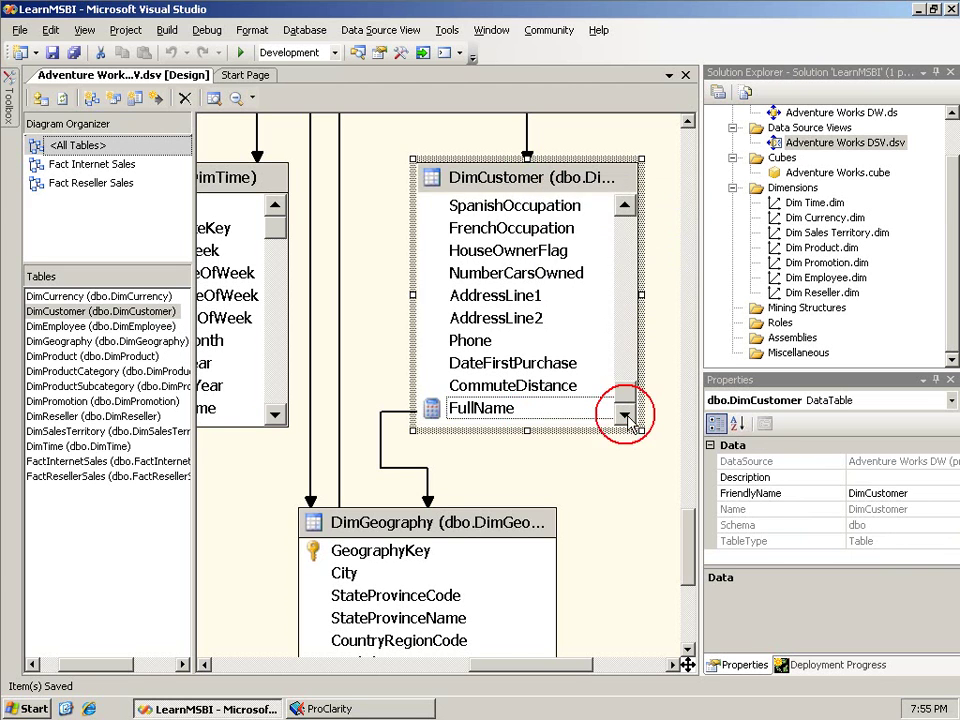
left_click(536, 414)
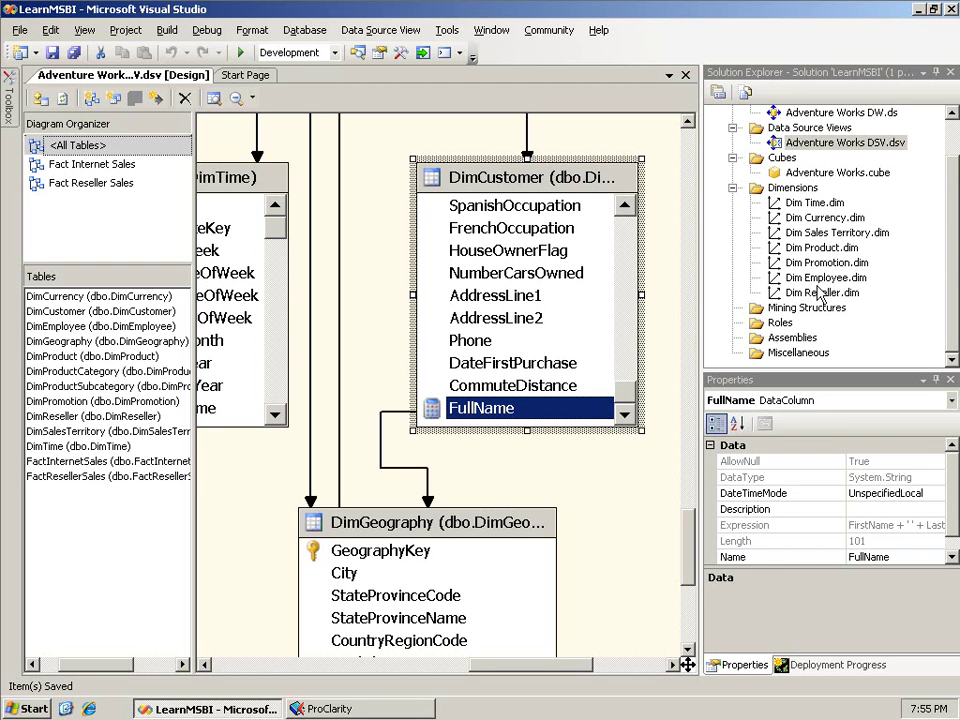
Start a new dimension built from the Adventure Works DSV data source view, auto-building attributes and hierarchies.
right_click(800, 190)
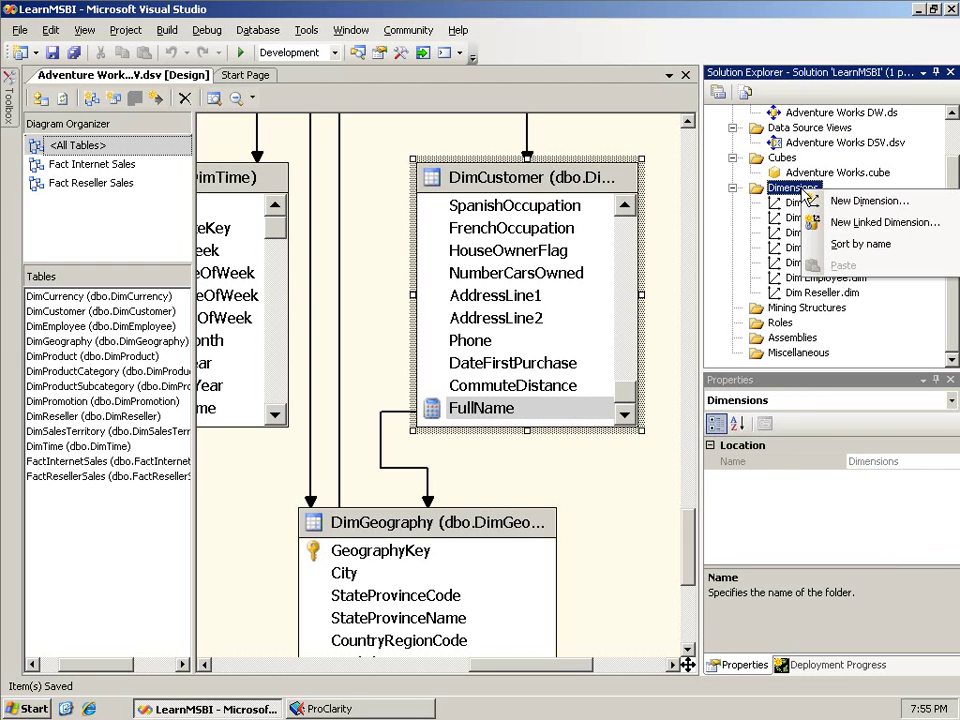
left_click(862, 203)
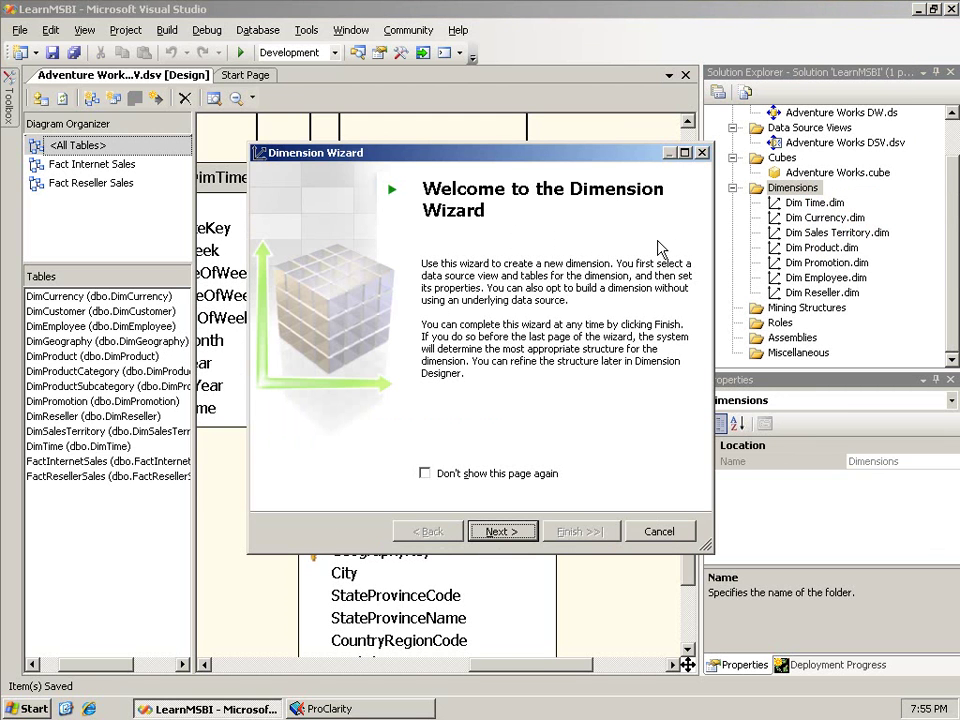
left_click(503, 531)
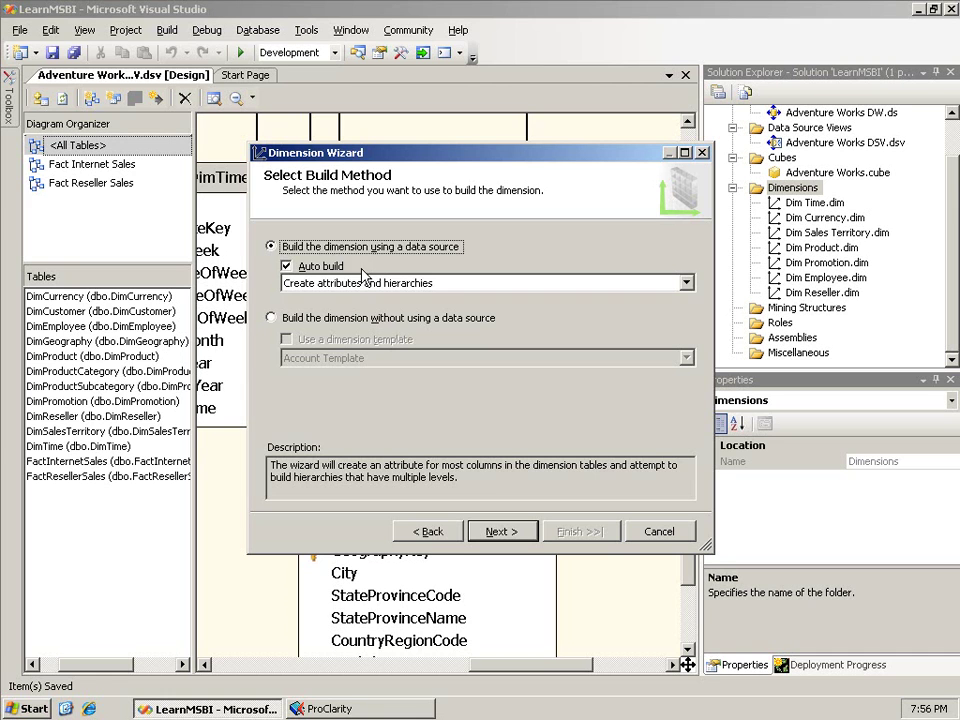
left_click(322, 273)
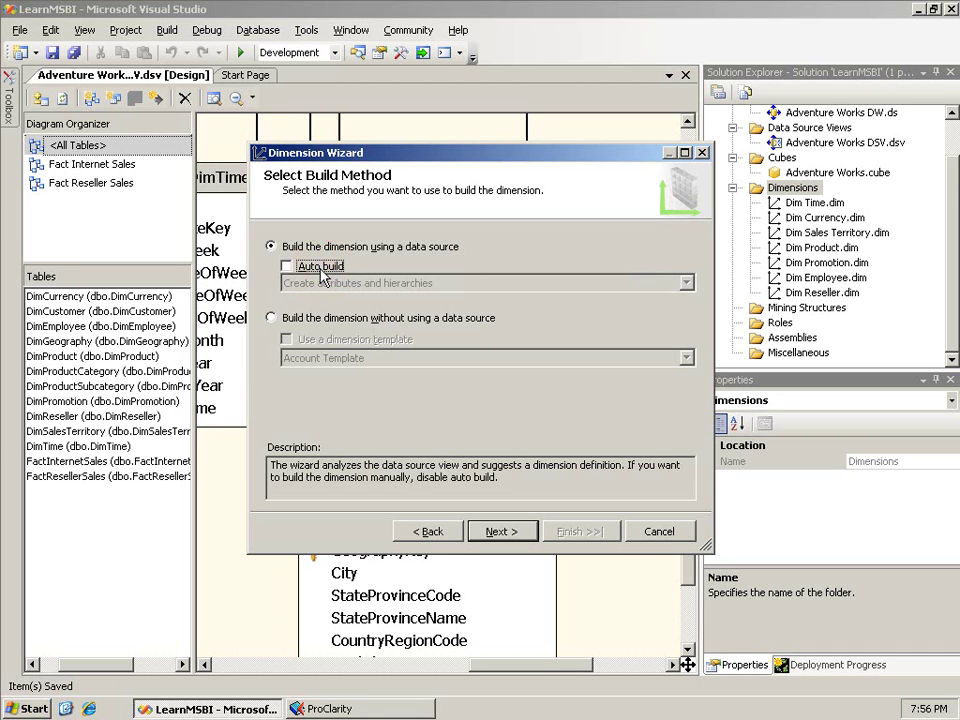
left_click(321, 272)
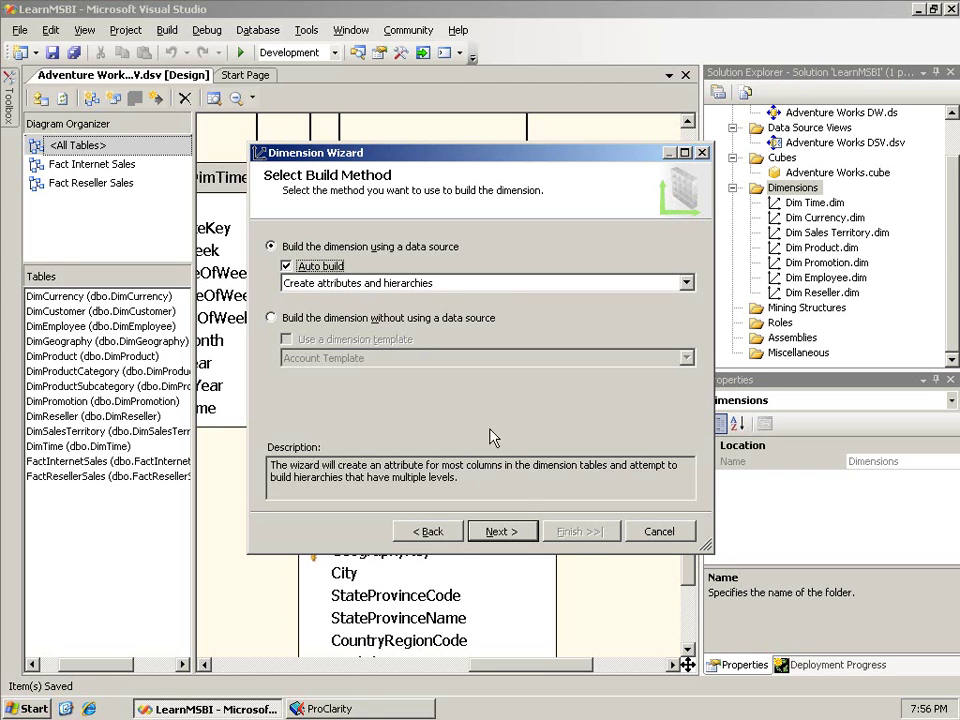
left_click(516, 534)
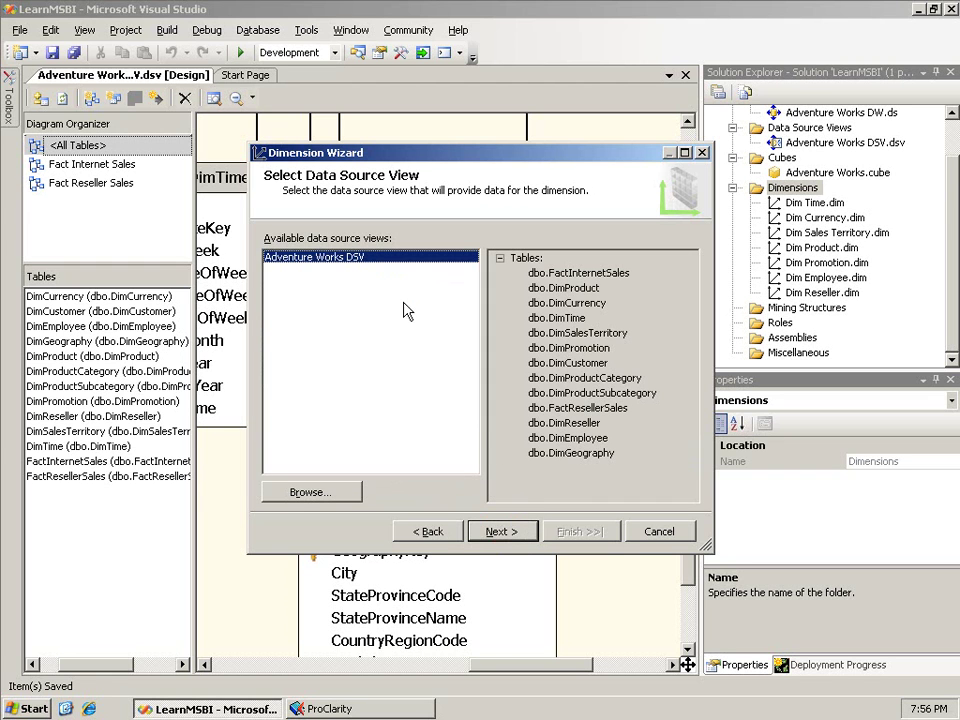
left_click(525, 537)
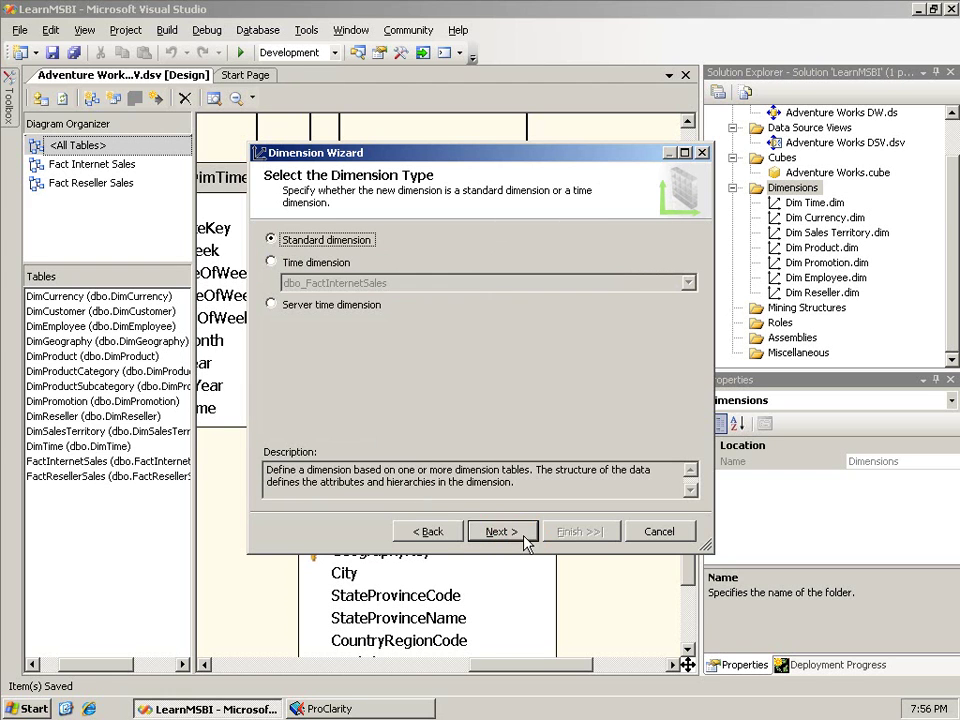
Try a server time dimension with Year, Quarter and Month periods added, and return to the standard dimension type.
left_click(360, 305)
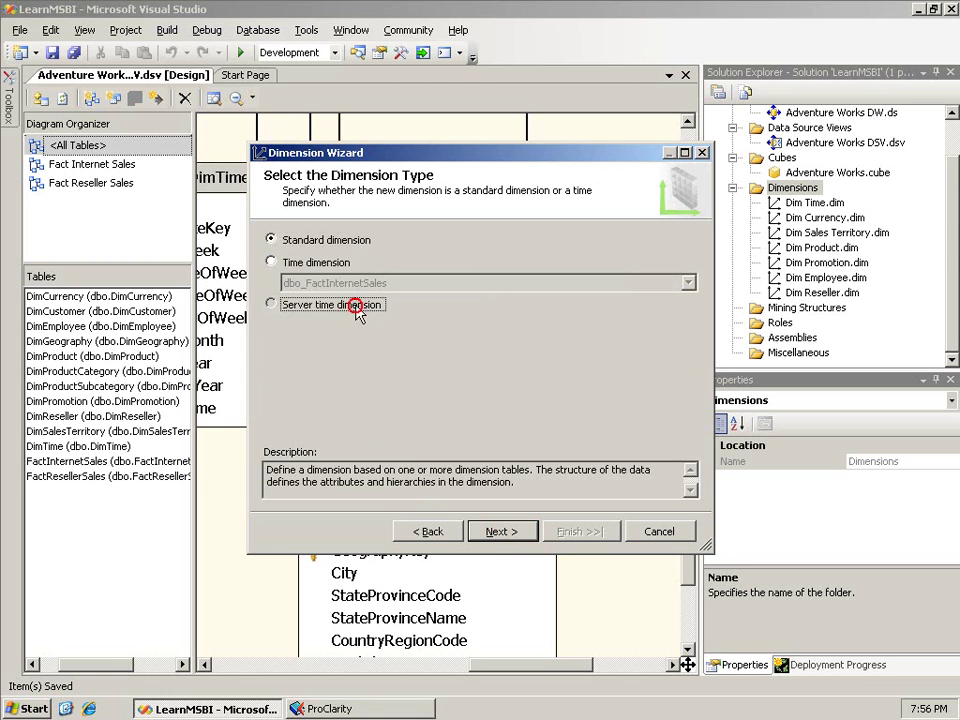
left_click(513, 537)
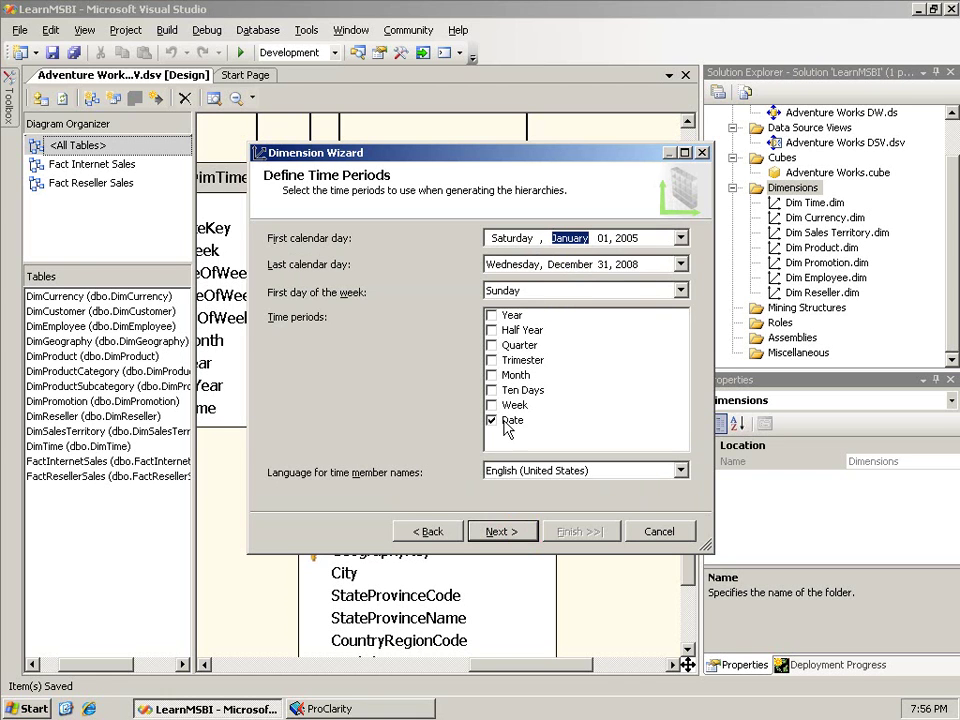
left_click(492, 316)
left_click(492, 345)
left_click(493, 375)
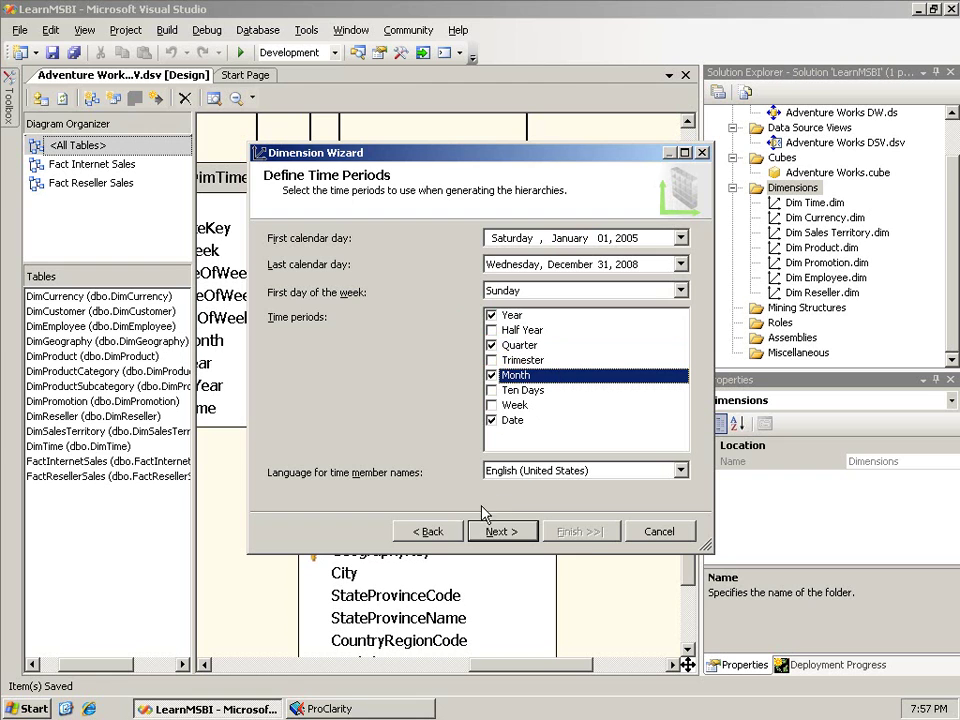
left_click(456, 531)
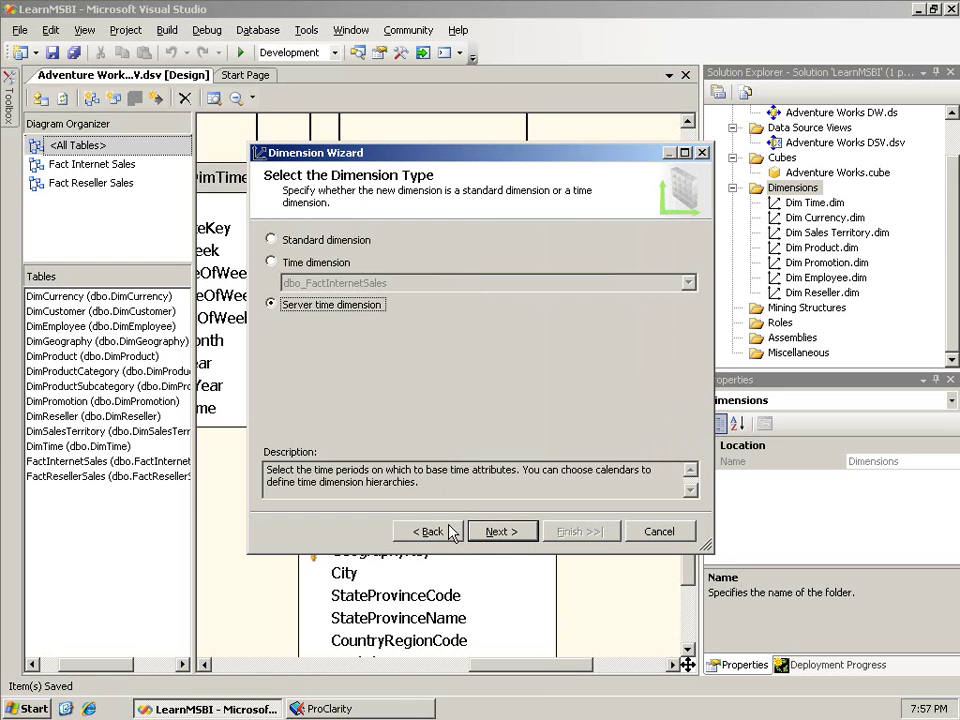
left_click(285, 242)
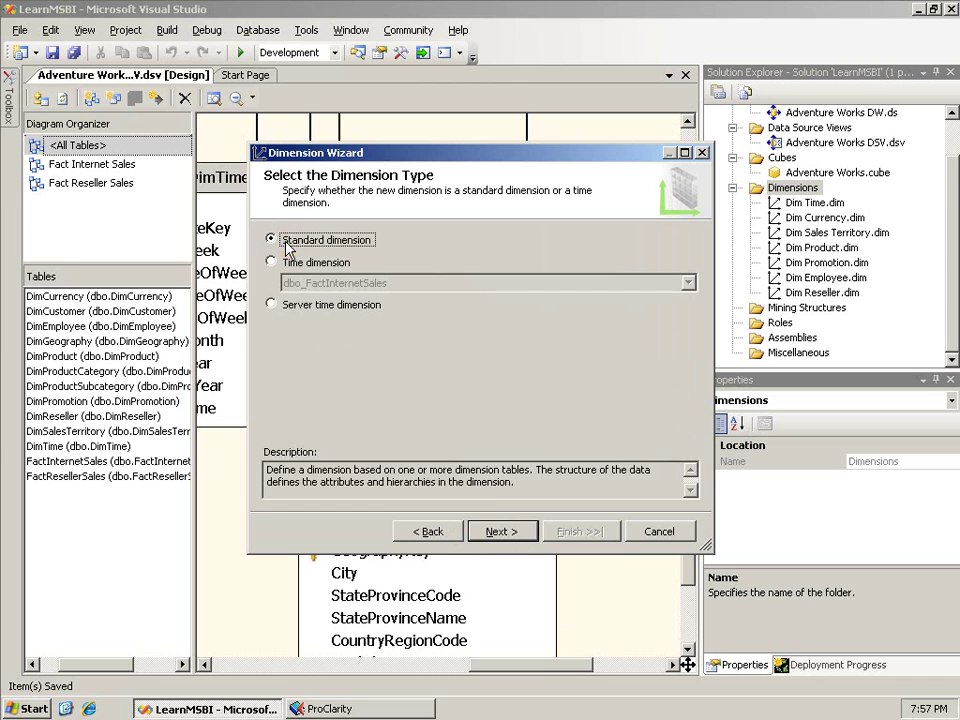
Set dbo.DimCustomer as the main table keyed on CustomerKey, with FullName as member name, and keep dbo.DimGeography as the related table.
left_click(497, 532)
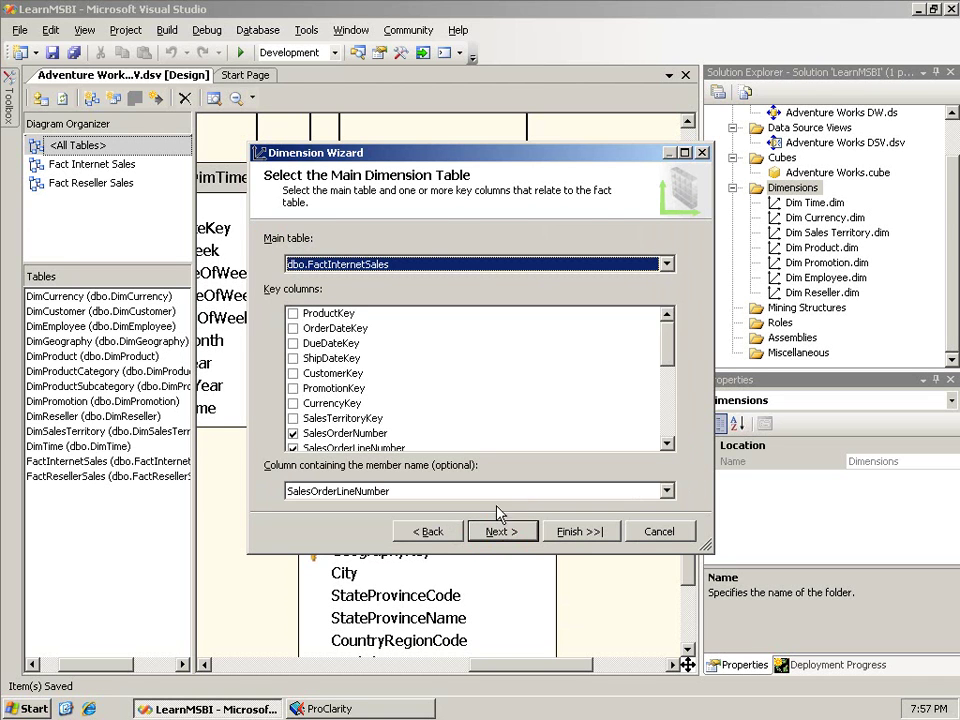
left_click(388, 268)
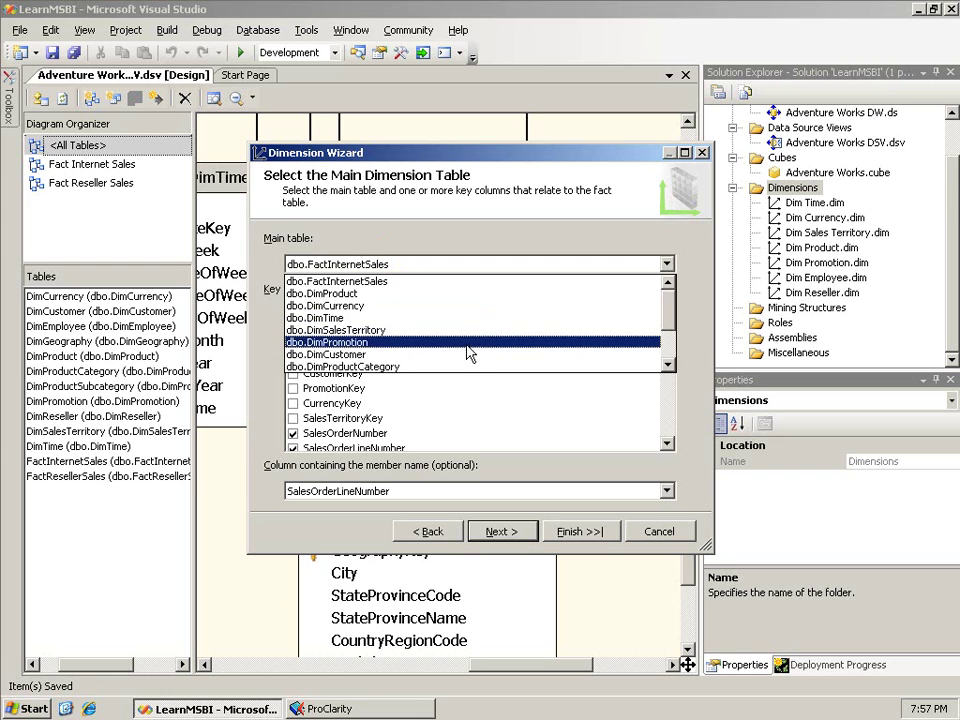
left_click(424, 355)
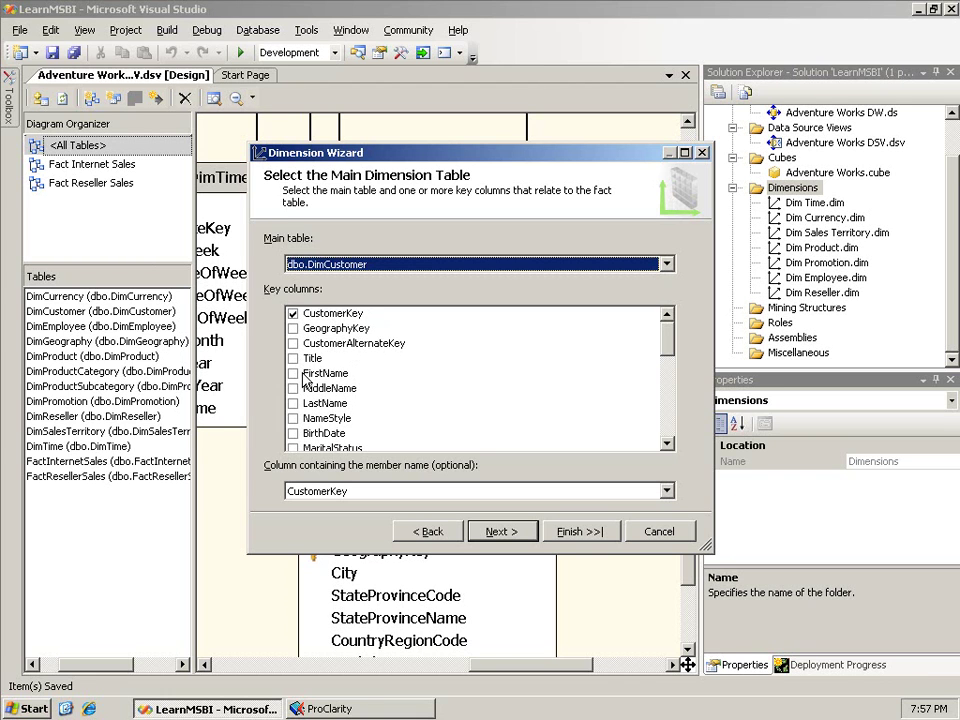
left_click(401, 490)
left_click_drag(679, 533, 677, 574)
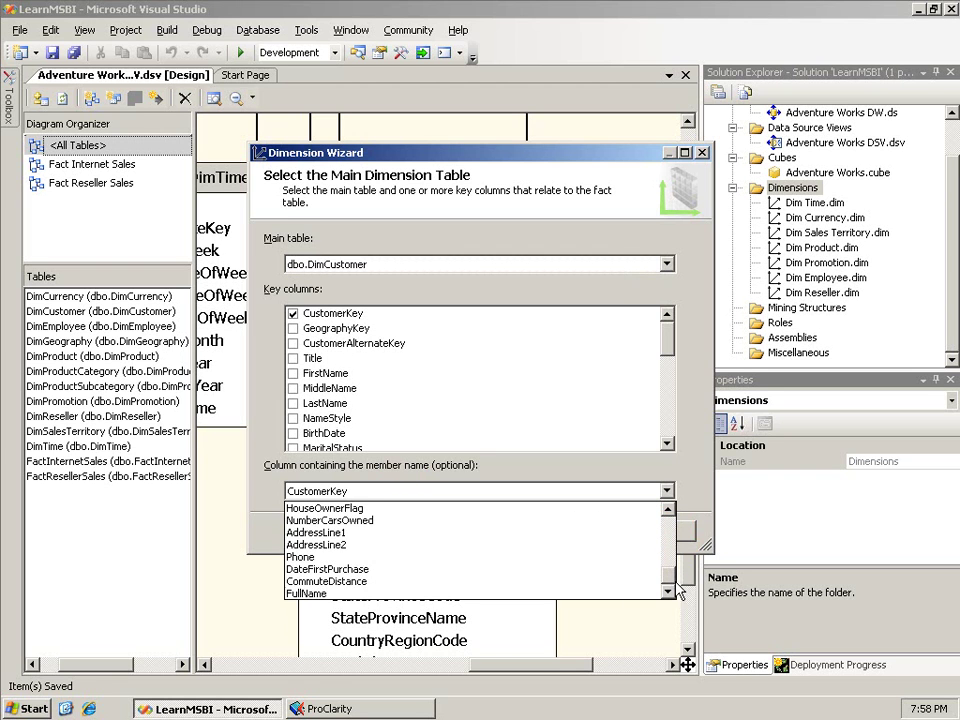
left_click(357, 594)
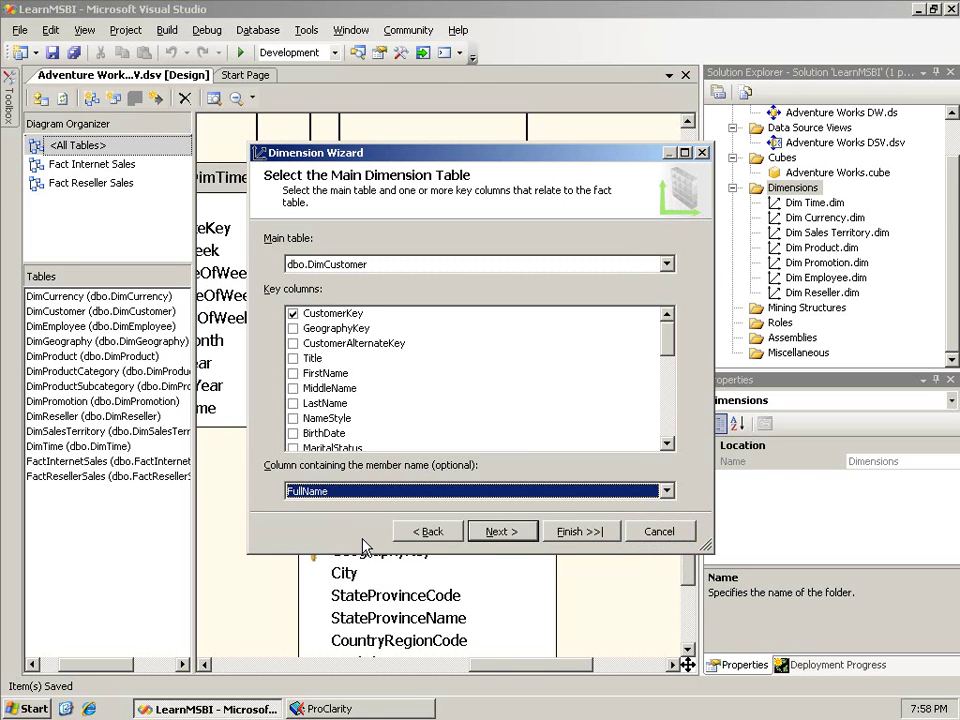
left_click(505, 535)
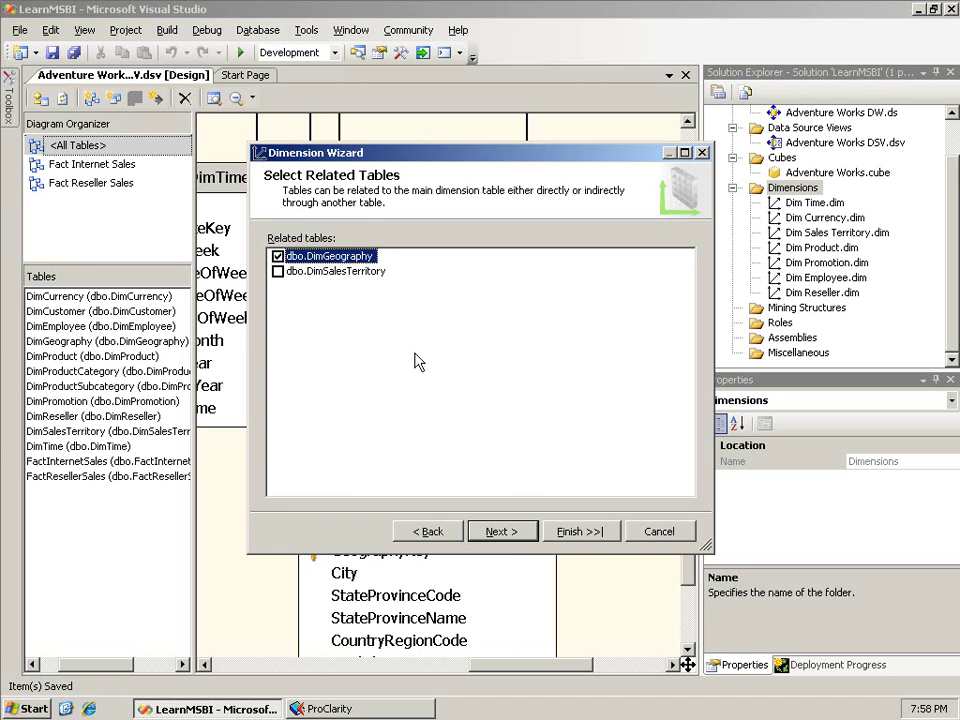
left_click(499, 531)
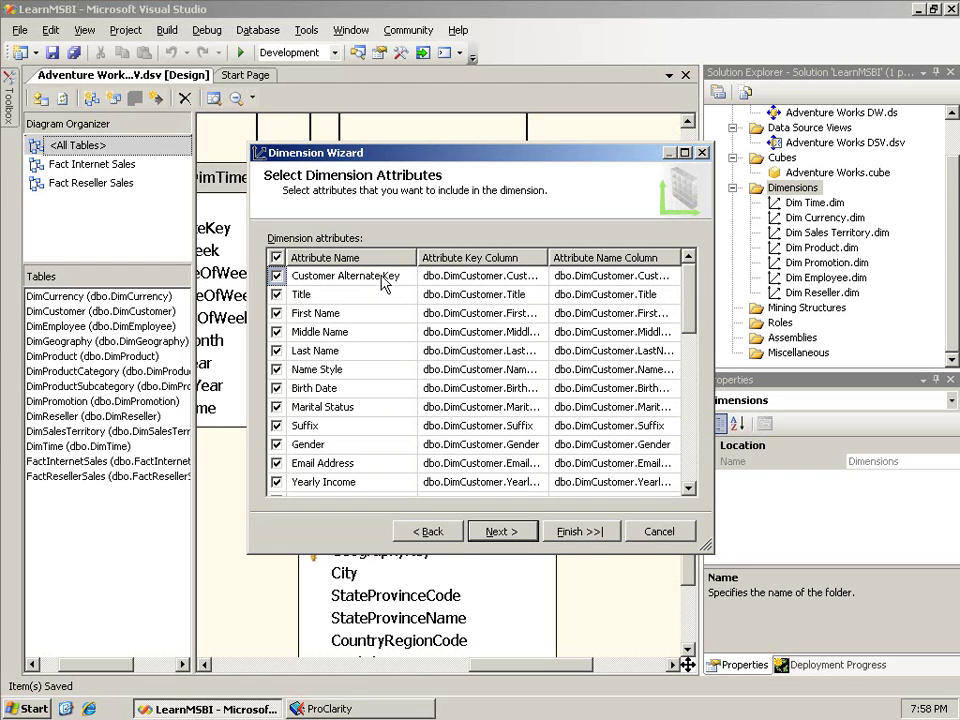
Look through the proposed dimension attributes and exclude all of them from the dimension.
left_click_drag(694, 298, 681, 429)
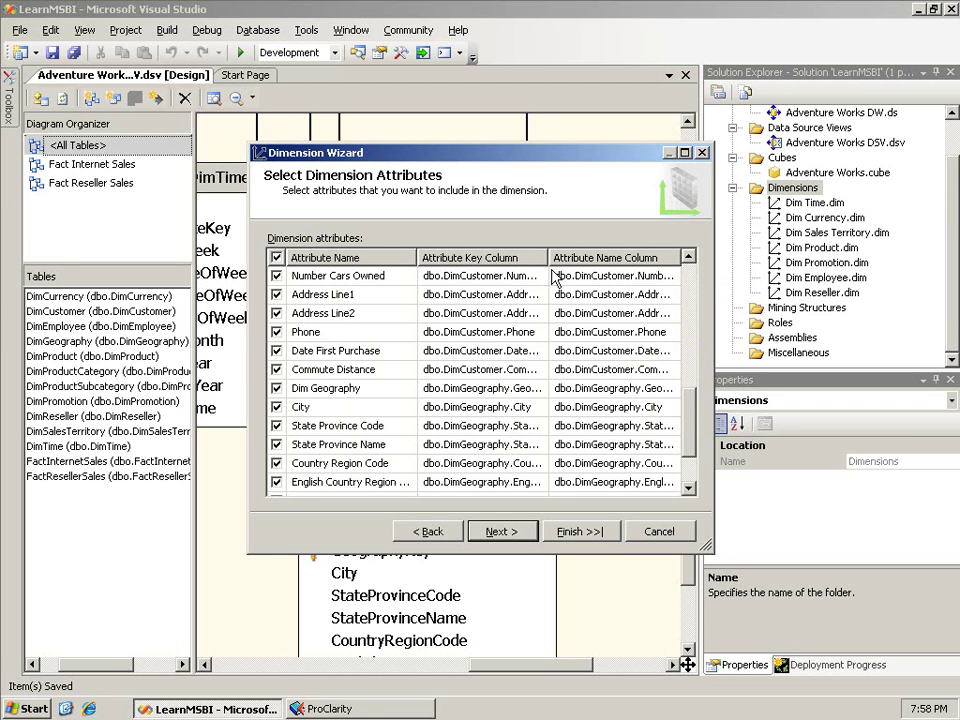
left_click(465, 370)
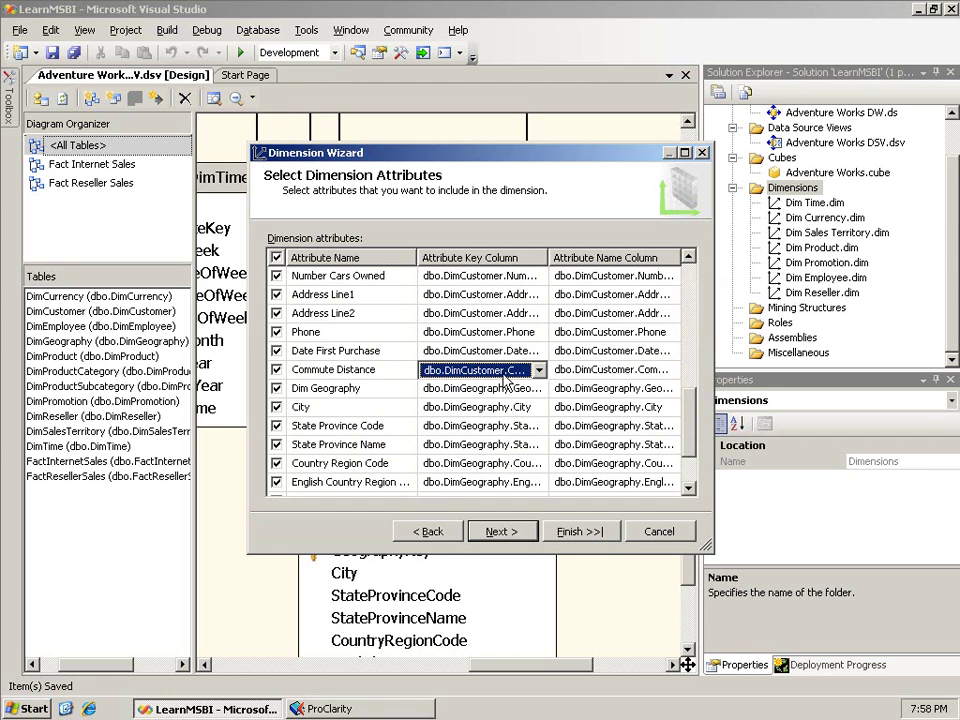
left_click(453, 390)
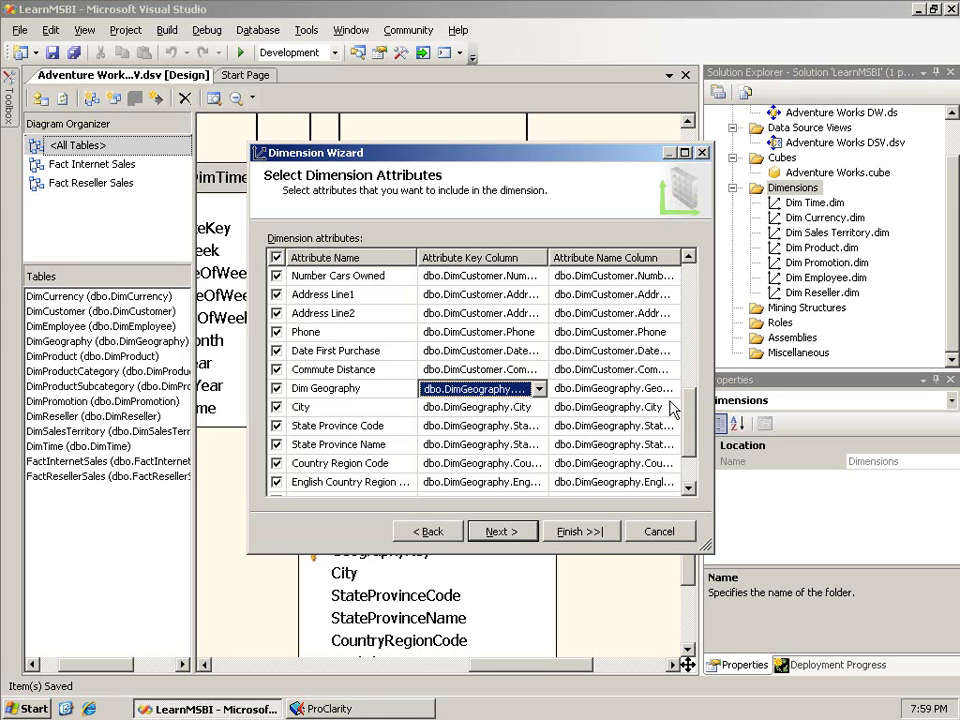
left_click_drag(686, 418, 682, 260)
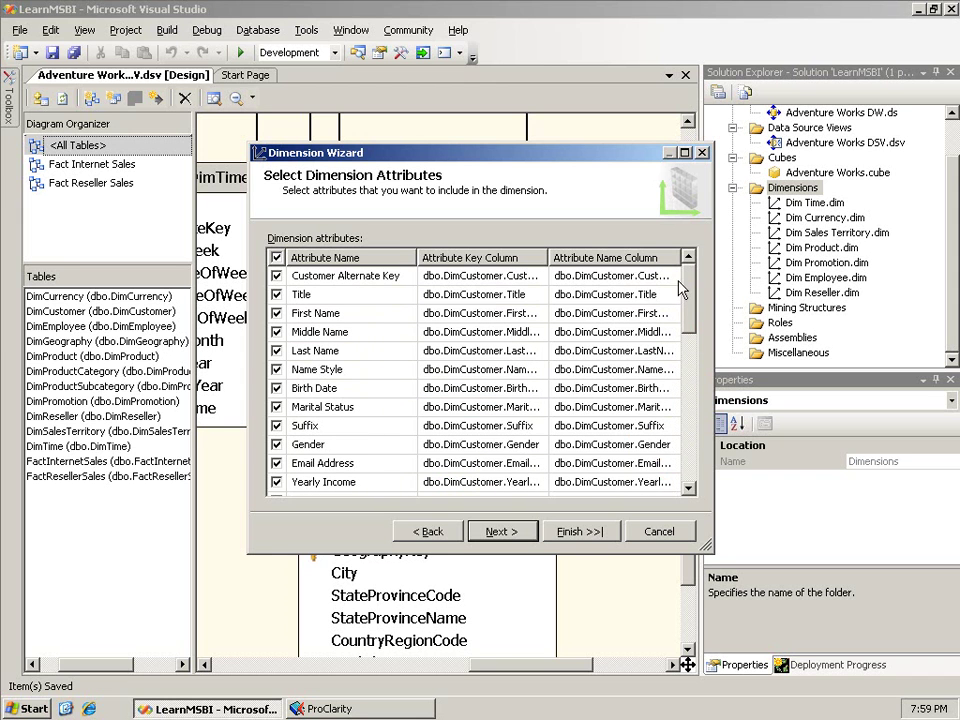
left_click(276, 257)
left_click_drag(688, 312, 420, 318)
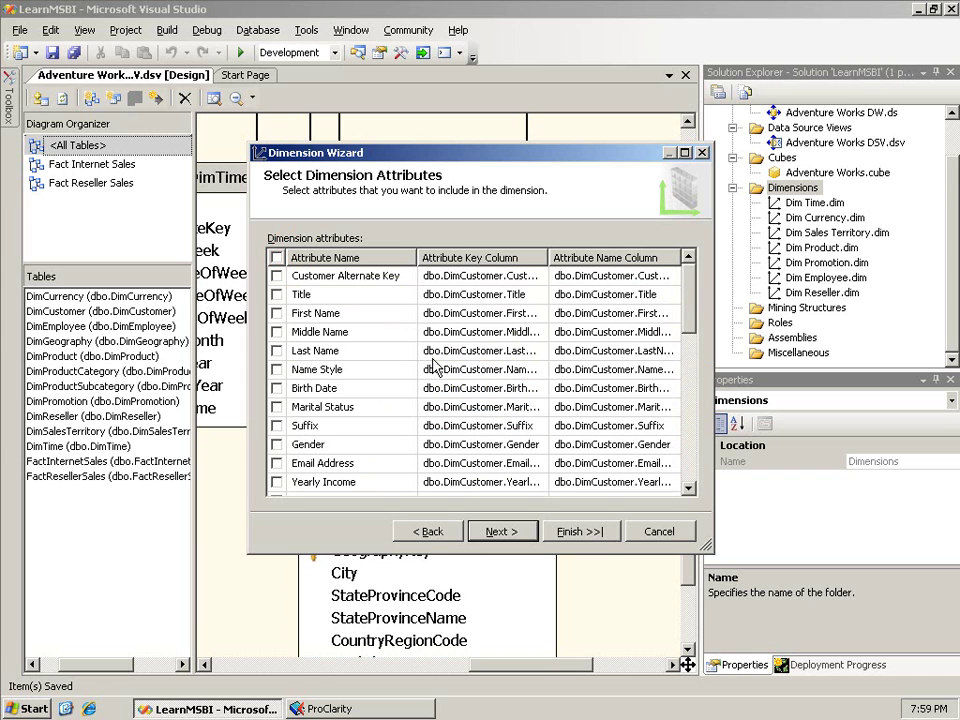
Include the Gender, Number Cars Owned, Yearly Income and Marital Status attributes in the dimension.
left_click(277, 445)
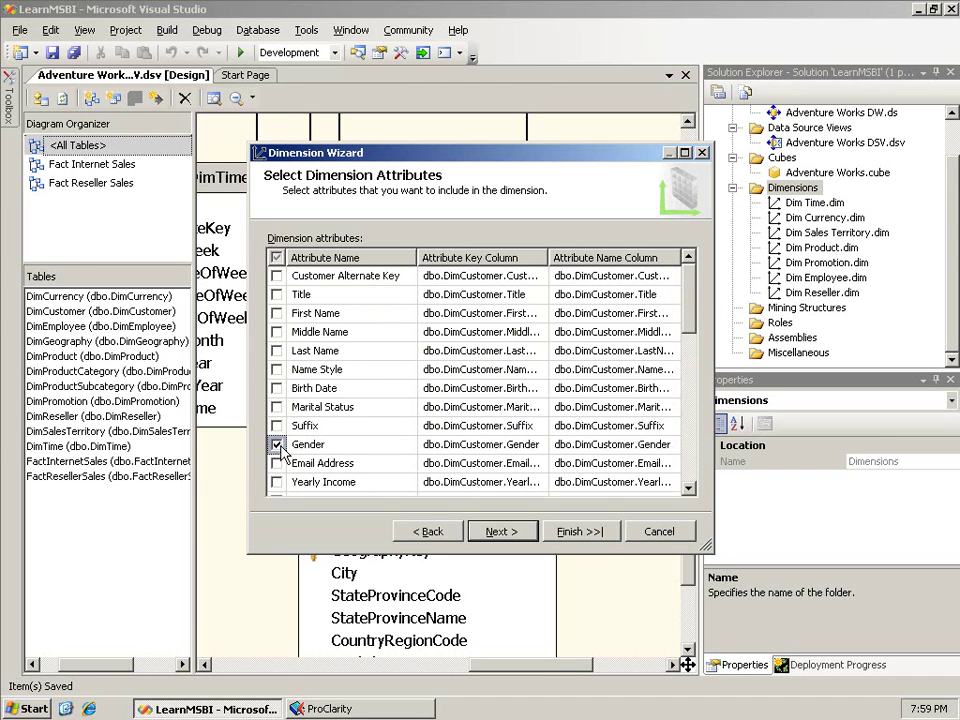
left_click_drag(689, 318, 690, 386)
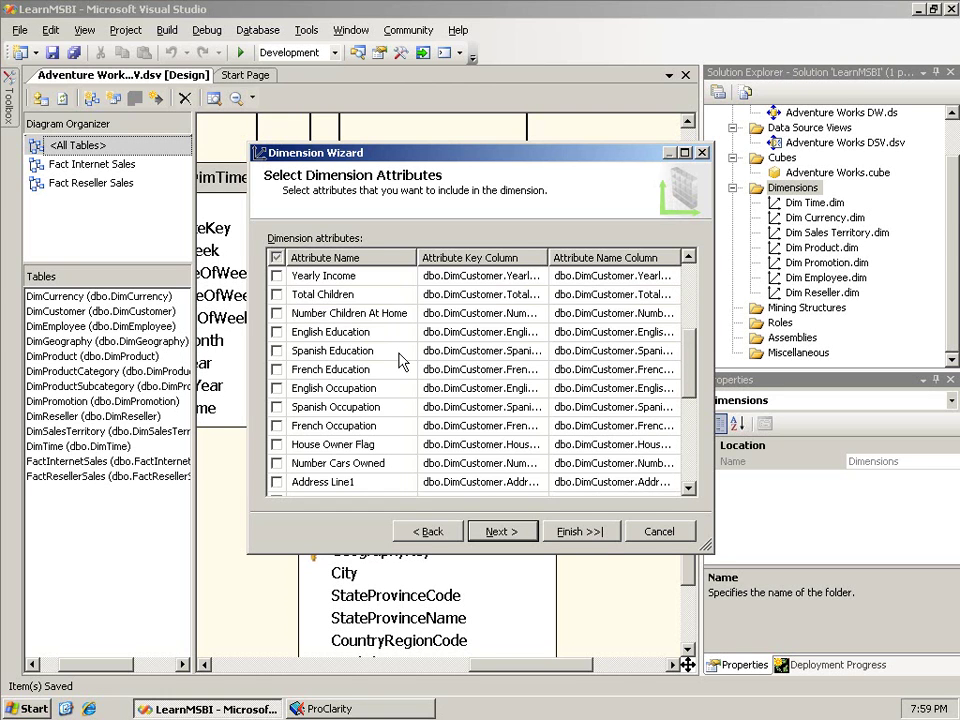
left_click(277, 463)
left_click(277, 275)
left_click_drag(694, 376, 693, 330)
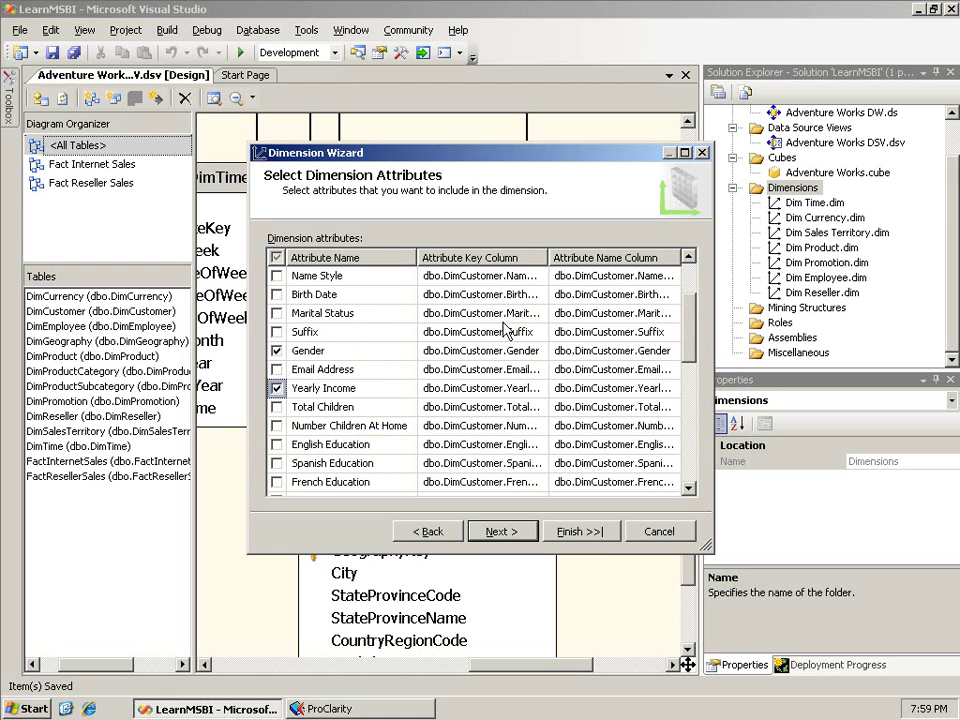
left_click(277, 313)
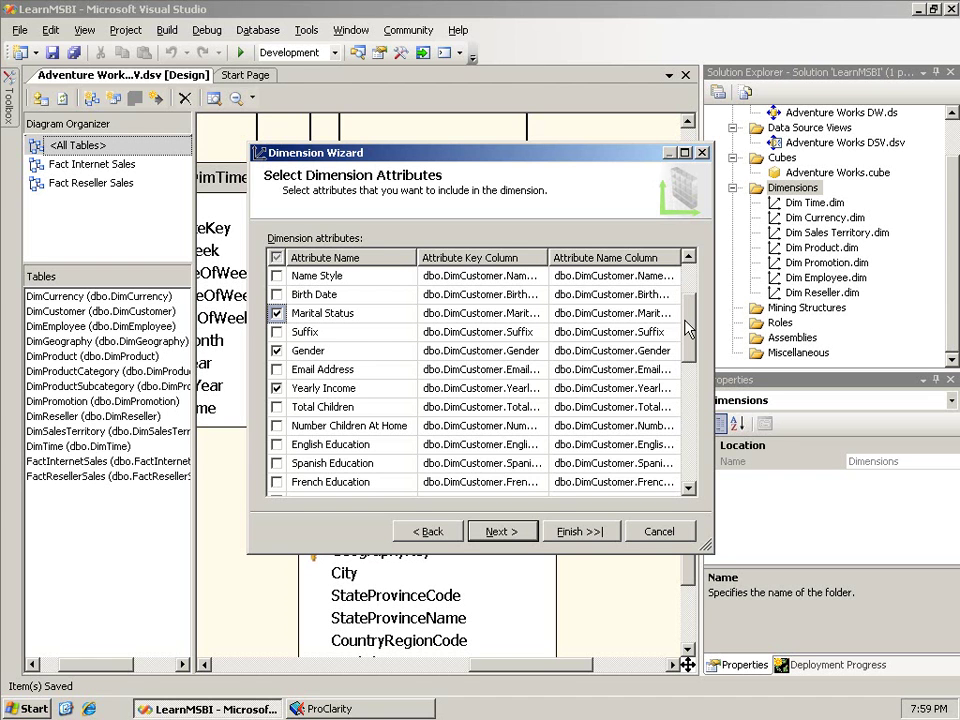
Include the geography attributes English Country Region Name, State Province Name and City, and accept the attribute selection.
left_click_drag(688, 328, 686, 450)
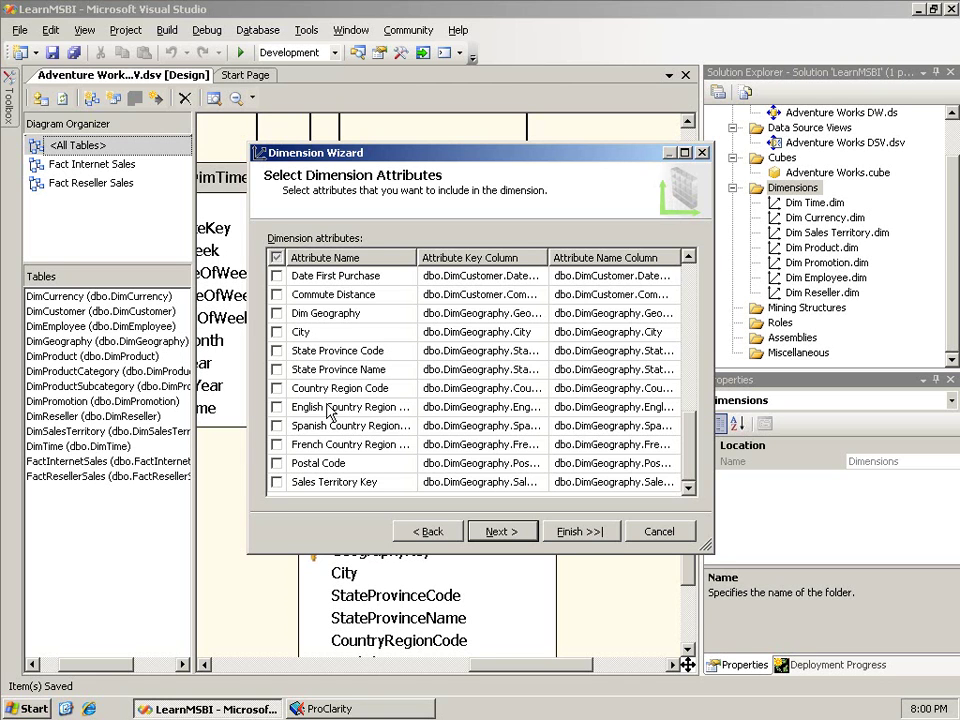
left_click(276, 408)
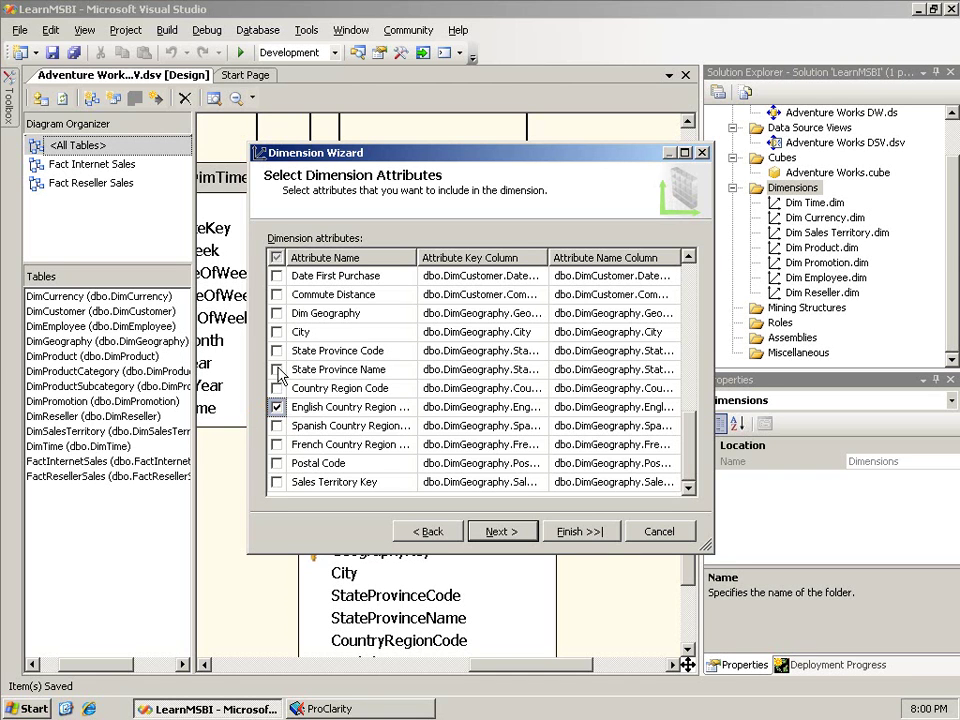
left_click(276, 370)
left_click(276, 332)
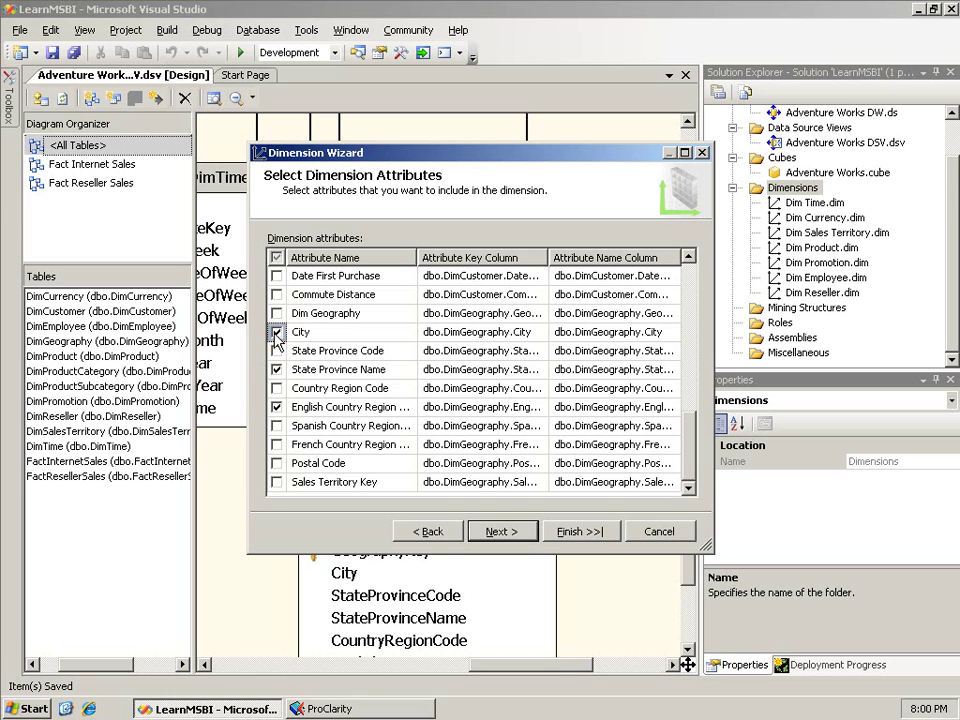
left_click(500, 532)
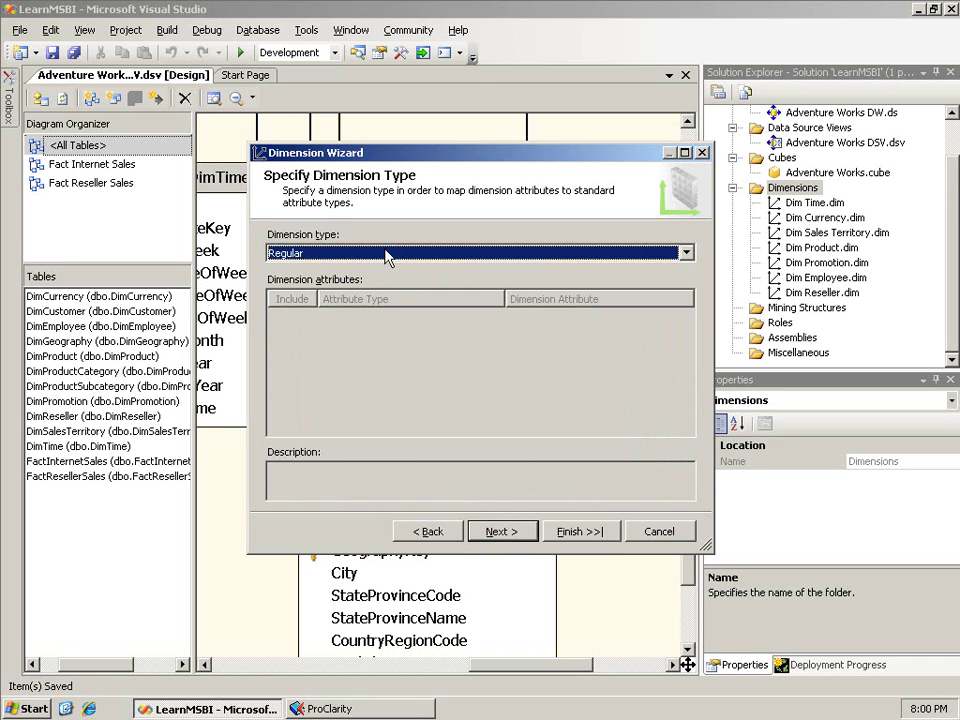
Try the Customers dimension type, look through its attribute types, and return to the Regular type.
left_click(388, 256)
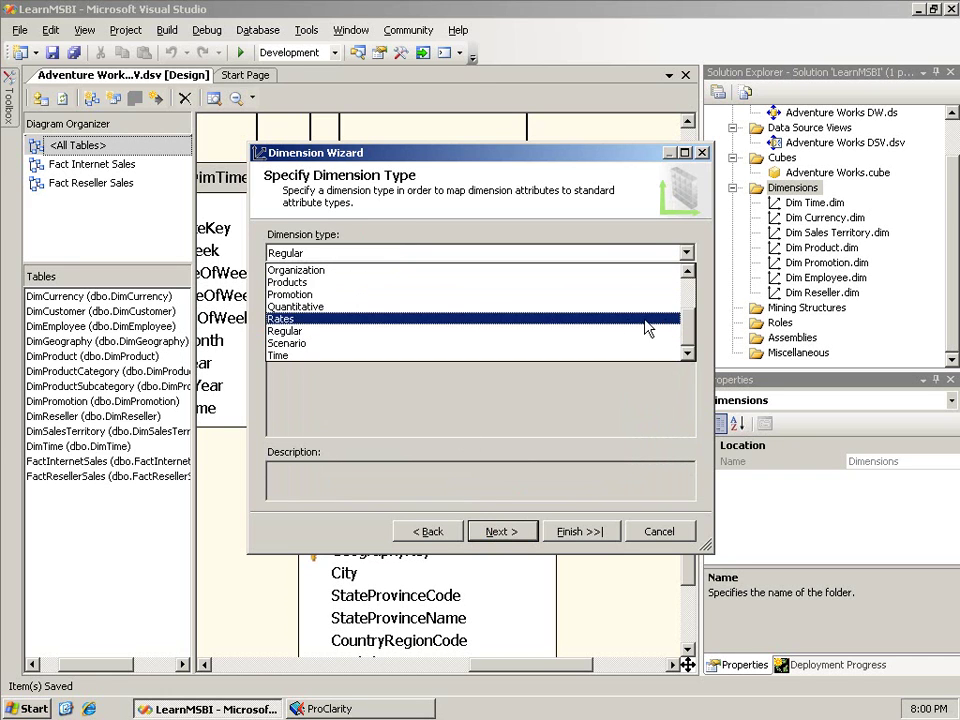
left_click(693, 297)
left_click_drag(695, 300, 690, 311)
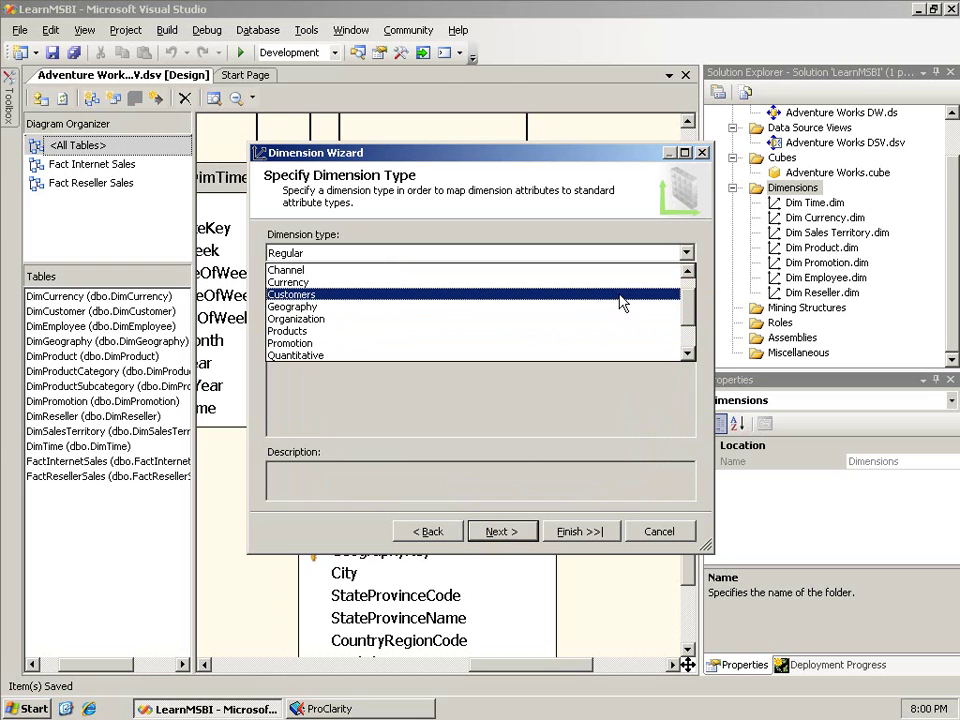
left_click(621, 303)
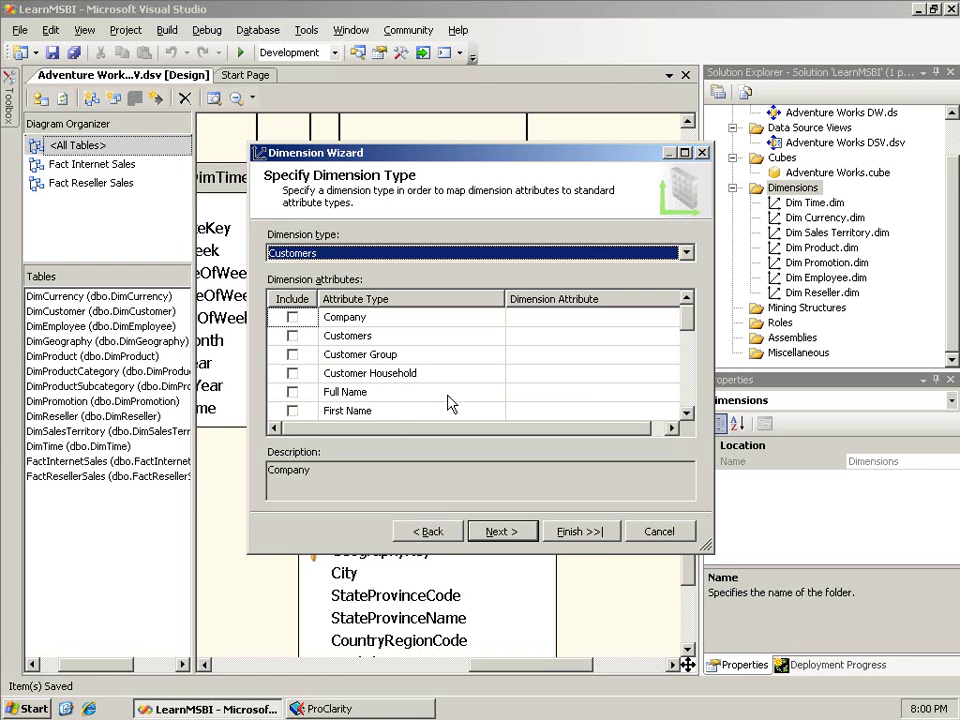
left_click_drag(688, 324, 681, 347)
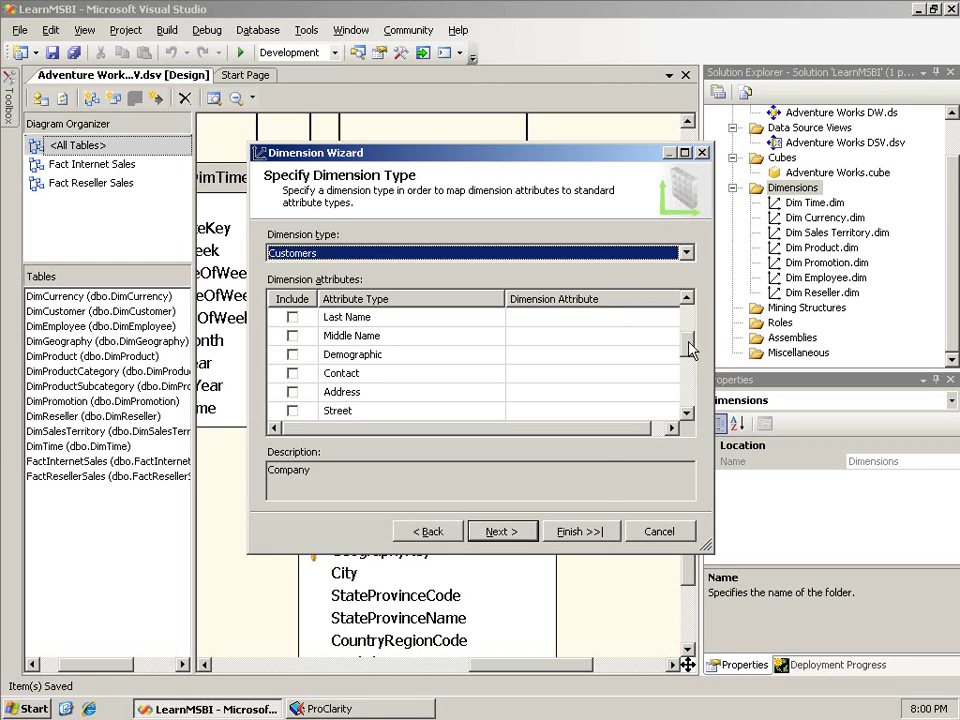
left_click(627, 252)
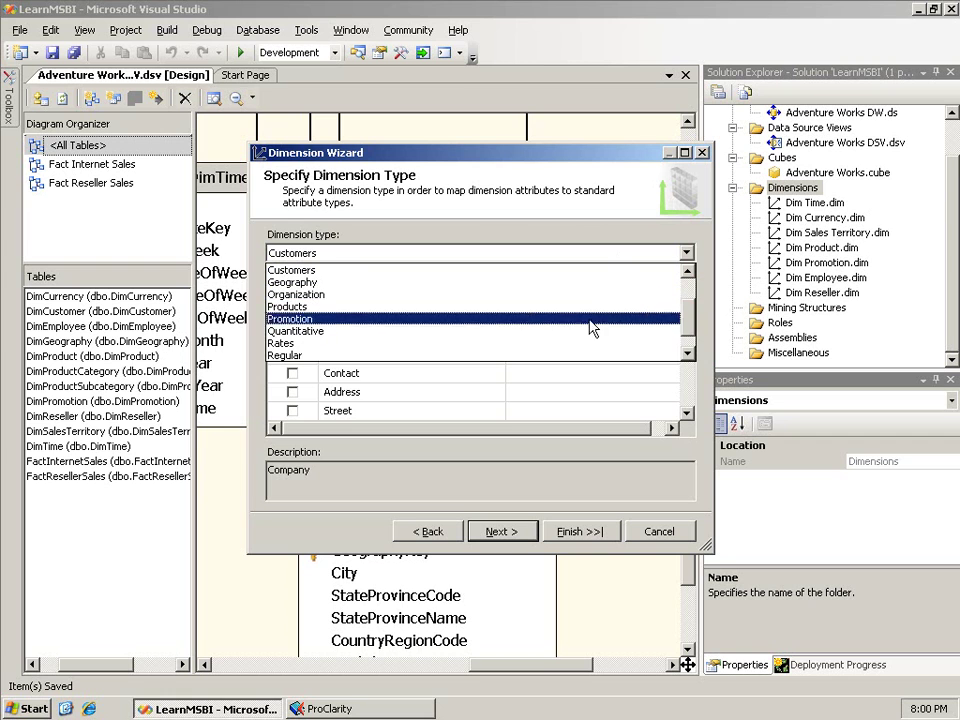
left_click(513, 355)
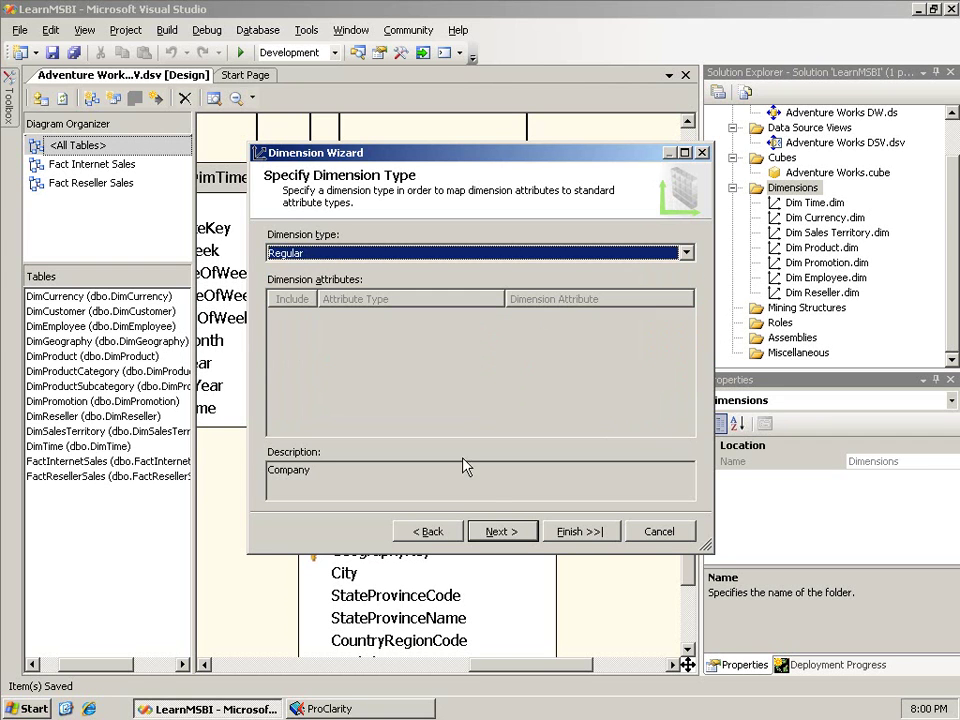
Complete the regular dimension without a parent-child relationship and name it Customer.
left_click(500, 530)
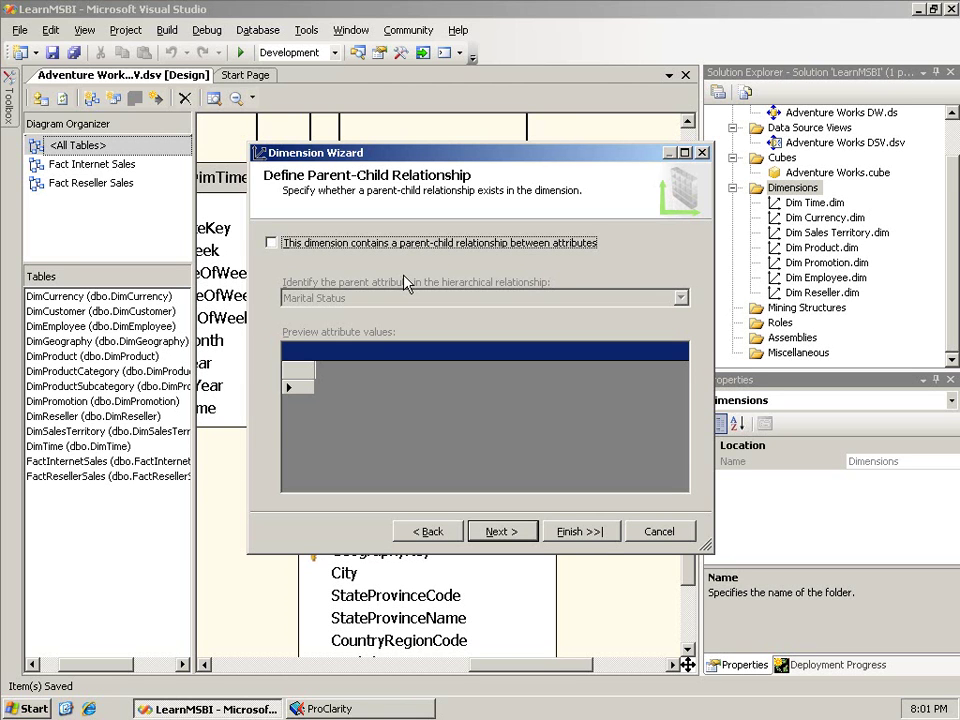
left_click(490, 533)
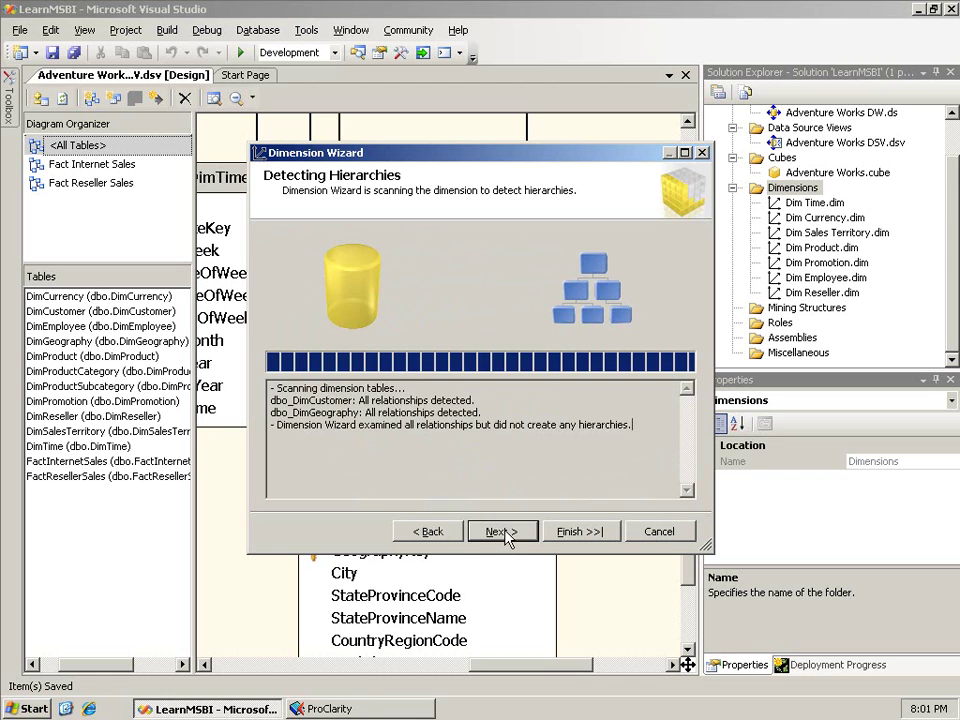
left_click(500, 532)
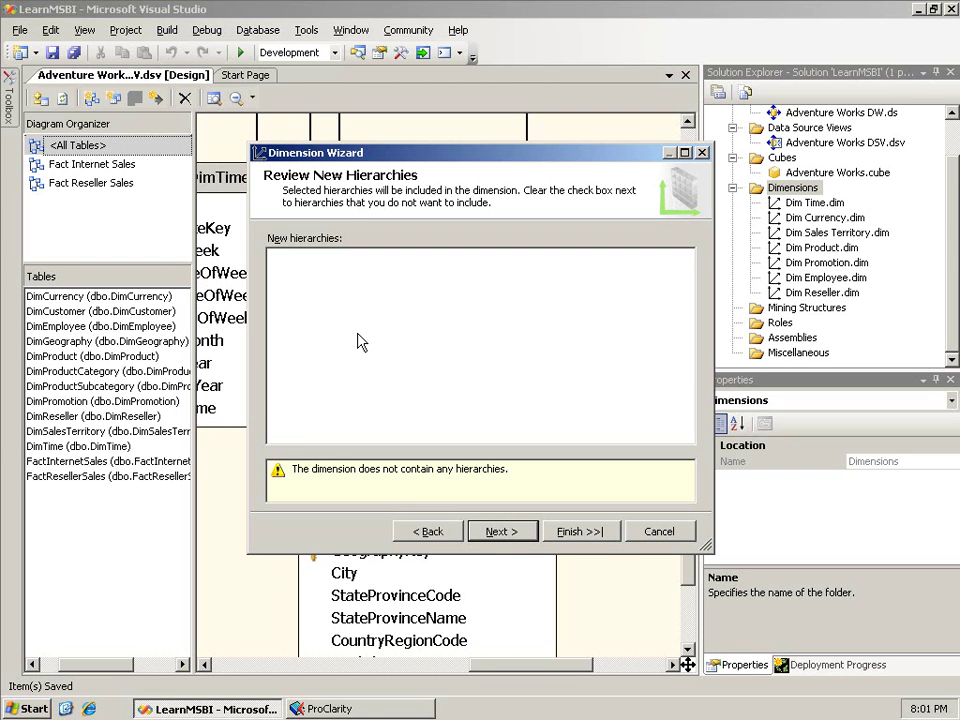
left_click(495, 530)
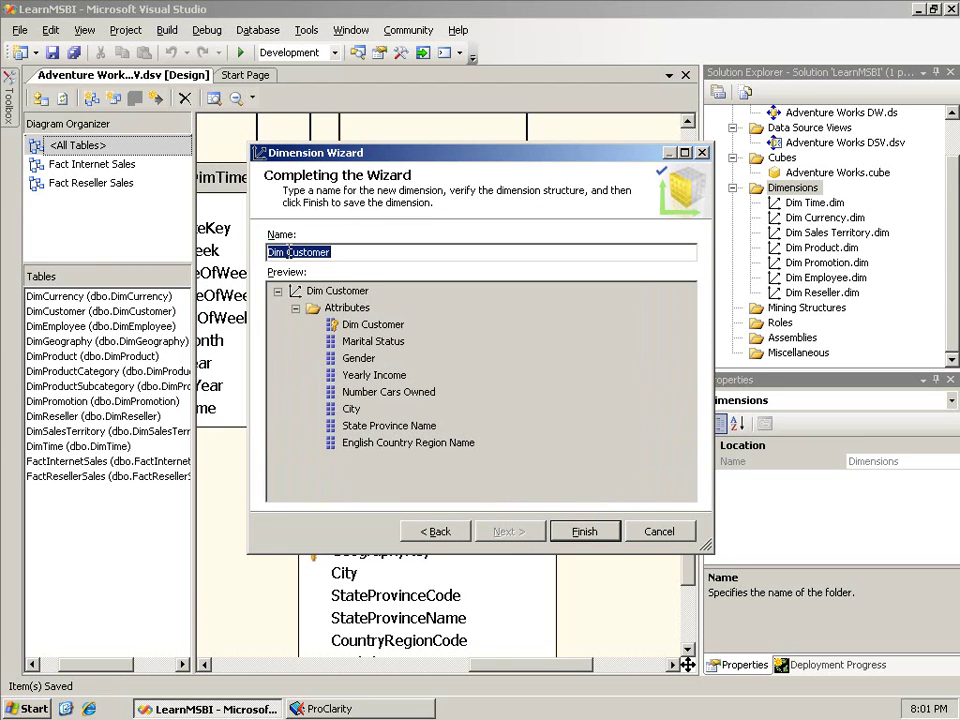
left_click_drag(288, 251, 235, 257)
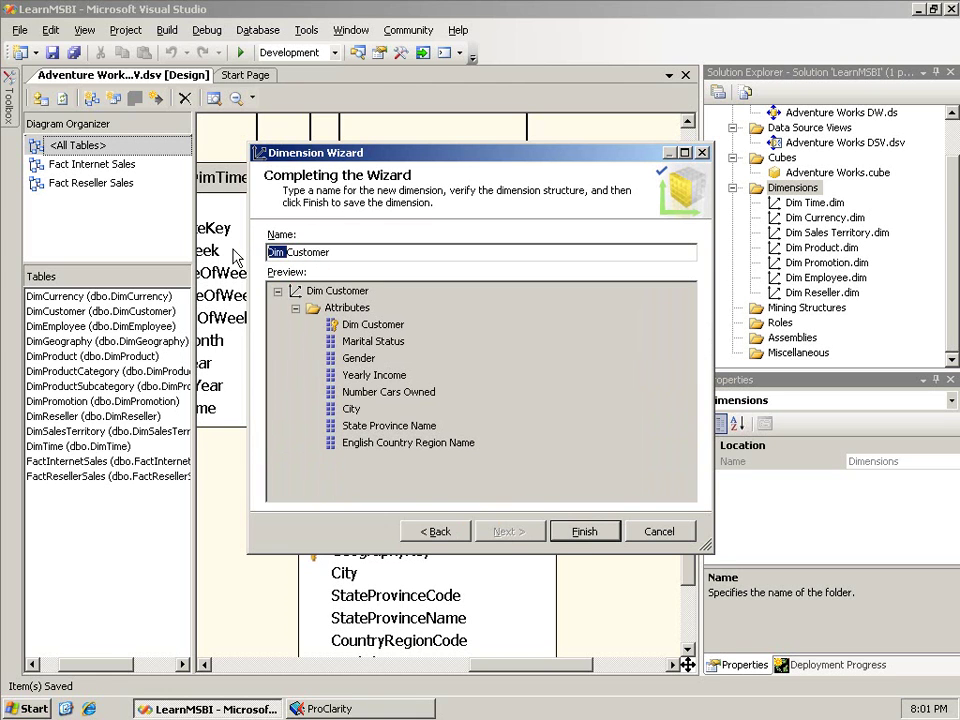
key("Delete")
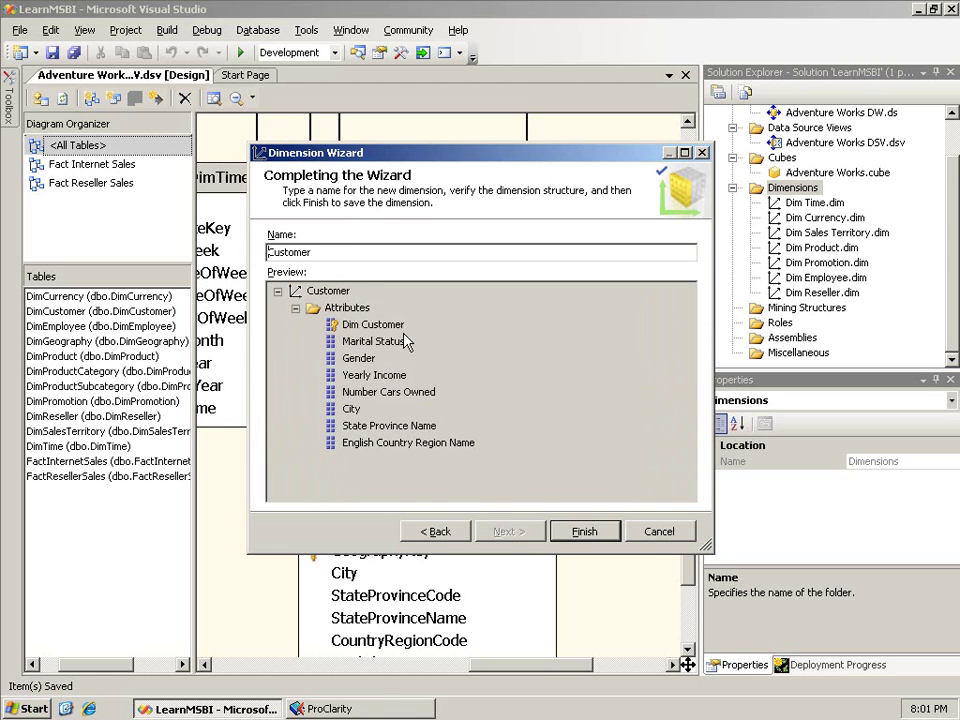
left_click(582, 531)
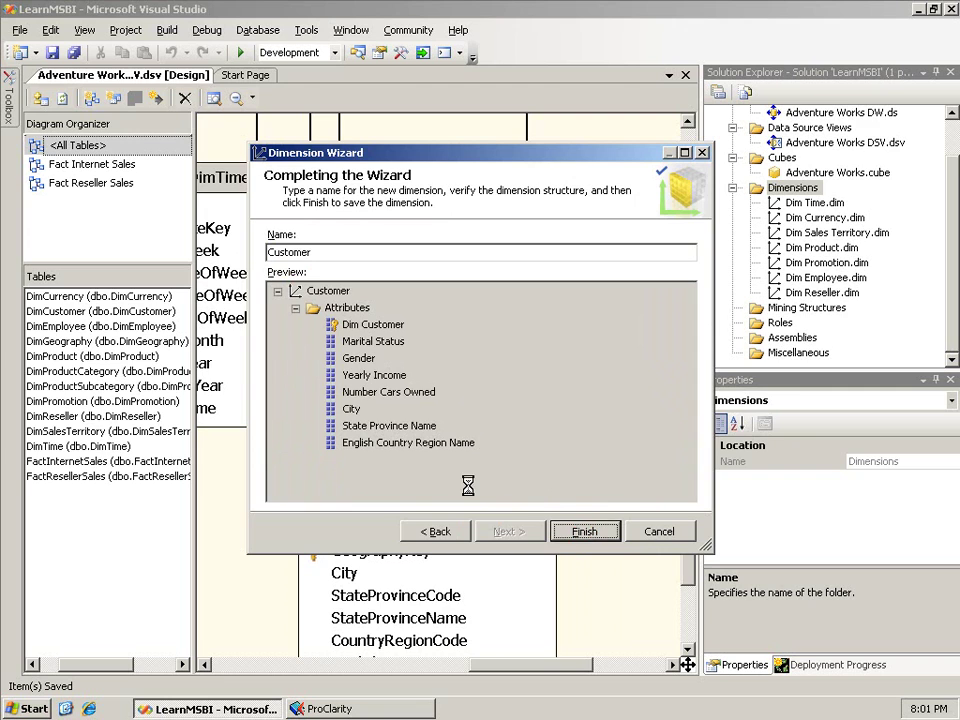
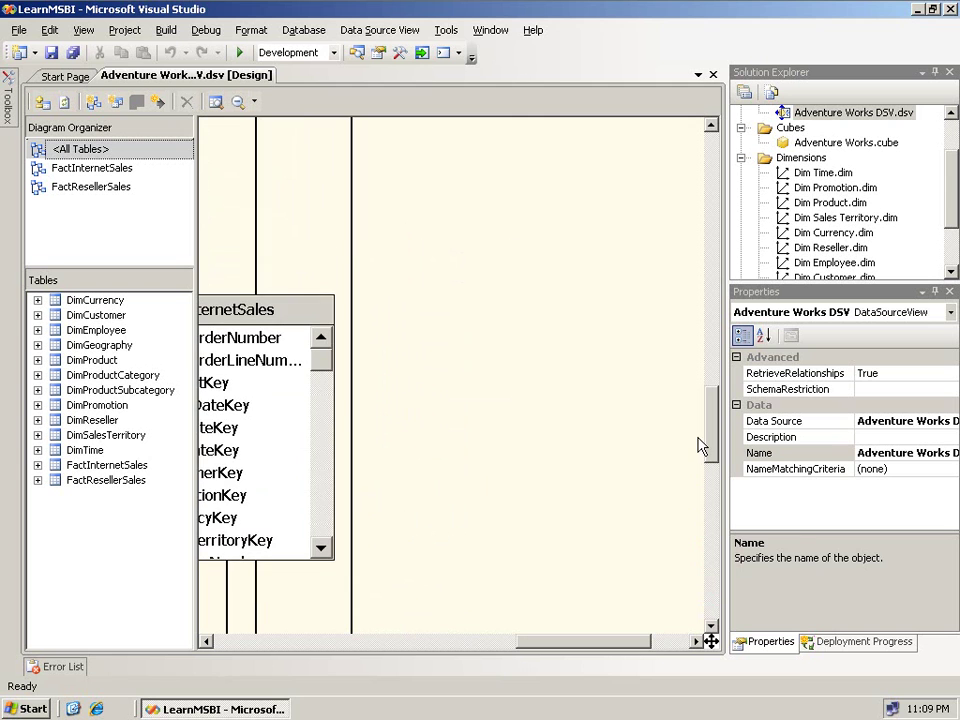
Show the FactInternetSales diagram and shift the DimGeography table slightly toward DimCustomer.
left_click_drag(711, 640, 707, 604)
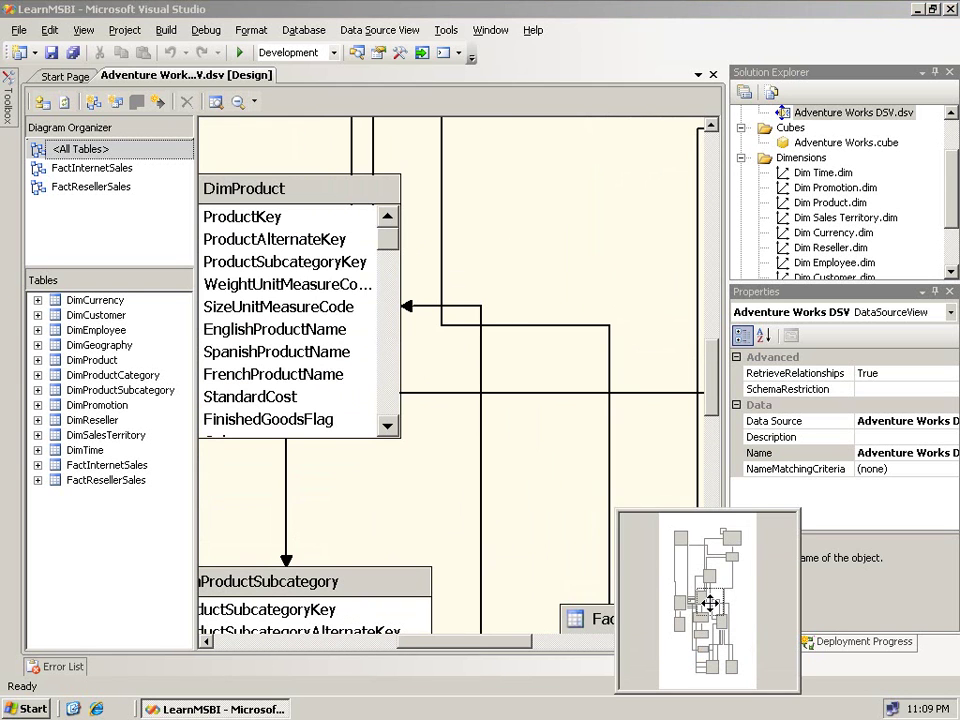
left_click(91, 170)
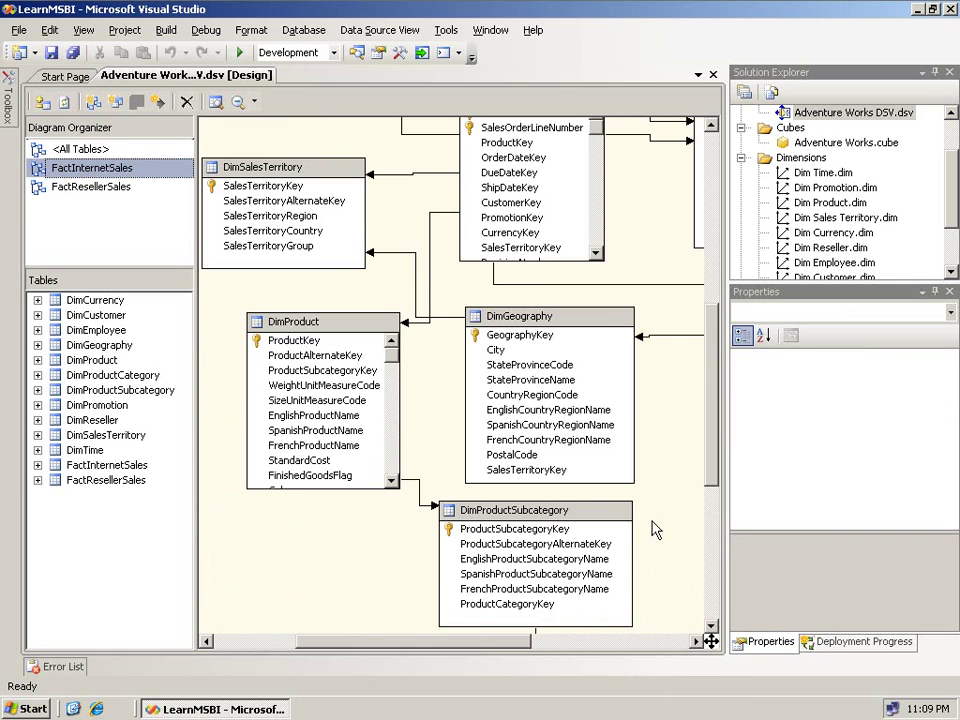
left_click_drag(711, 640, 739, 597)
right_click(611, 470)
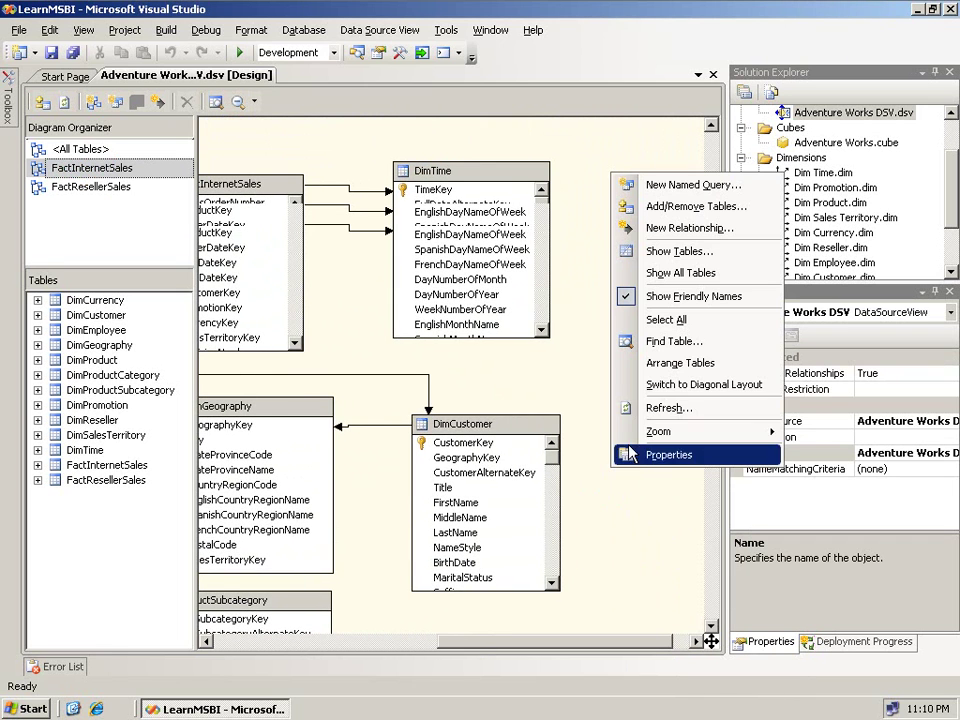
left_click(647, 535)
left_click_drag(645, 640, 480, 645)
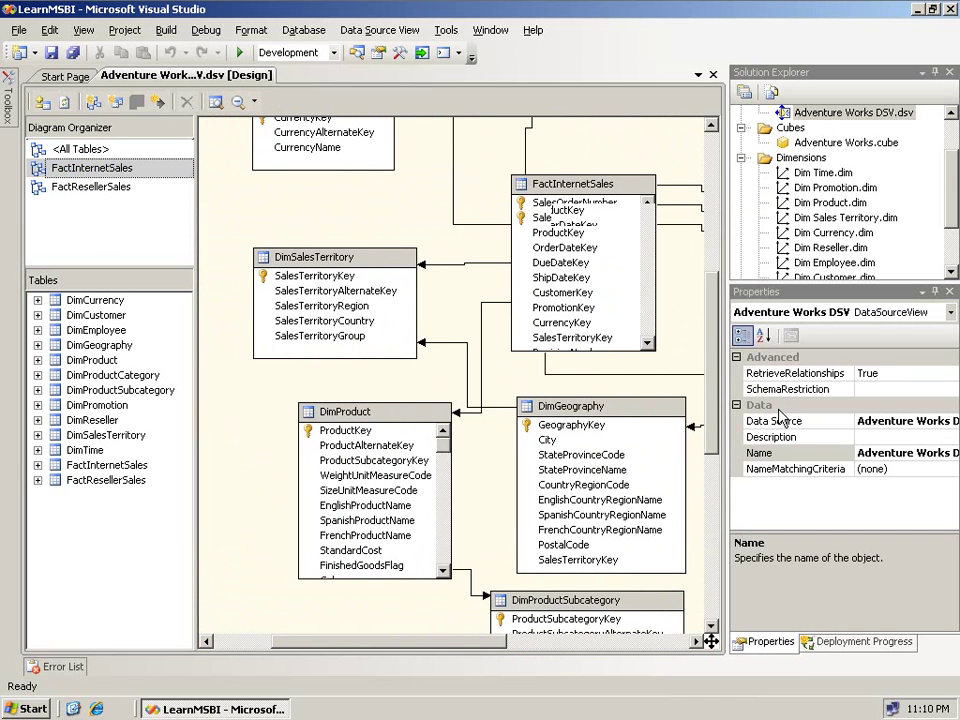
left_click_drag(617, 413, 639, 412)
left_click_drag(482, 641, 597, 658)
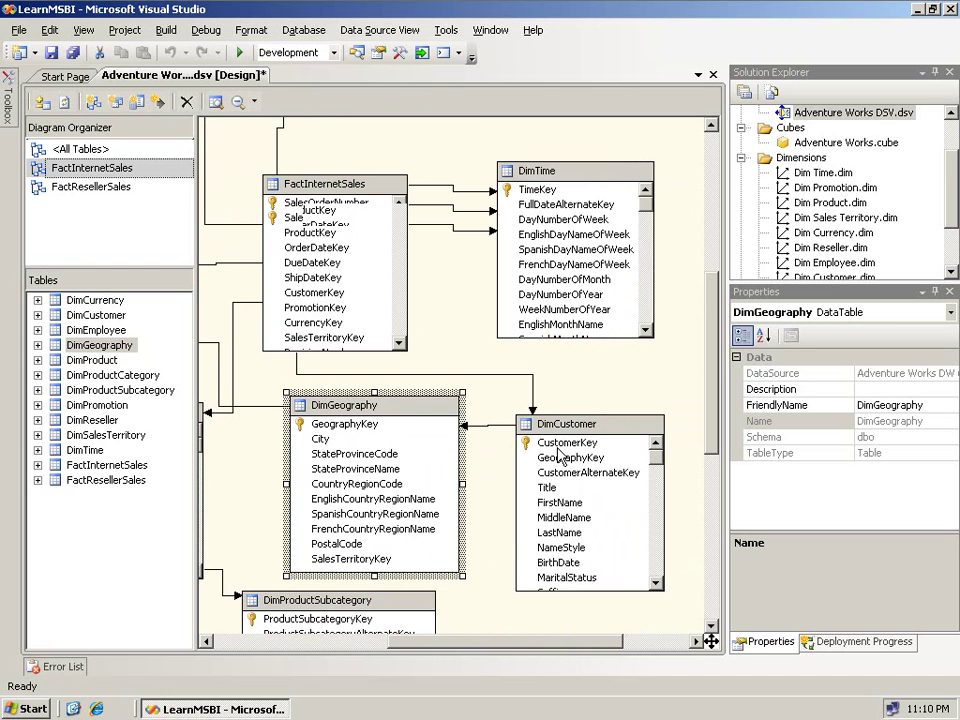
Examine the FullName calculated column at the end of the DimCustomer table.
left_click(660, 461)
left_click_drag(662, 464, 657, 575)
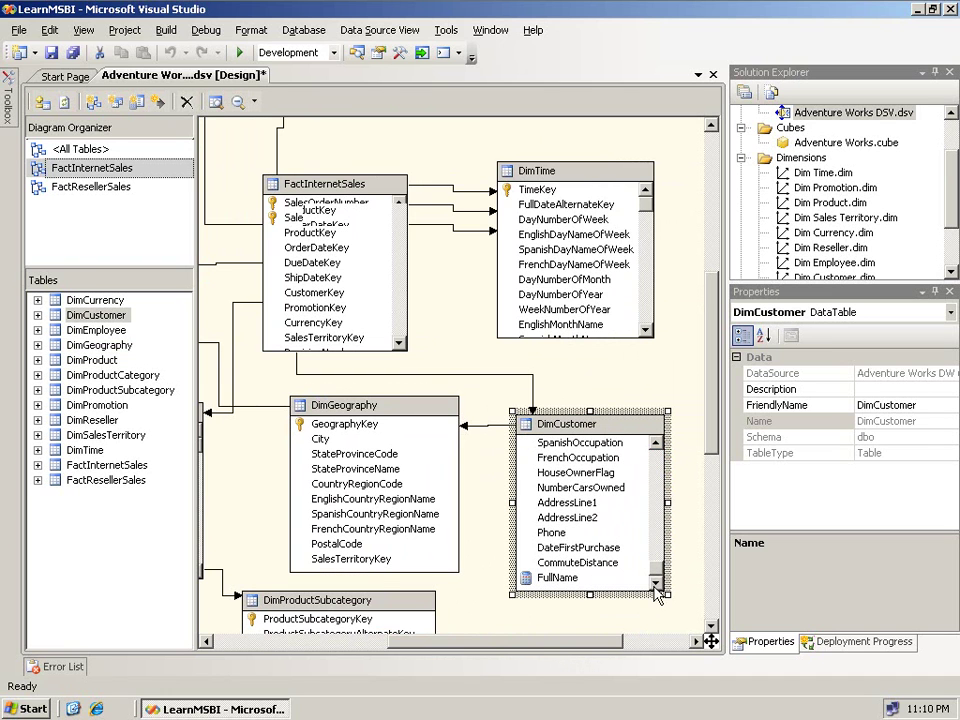
left_click(559, 578)
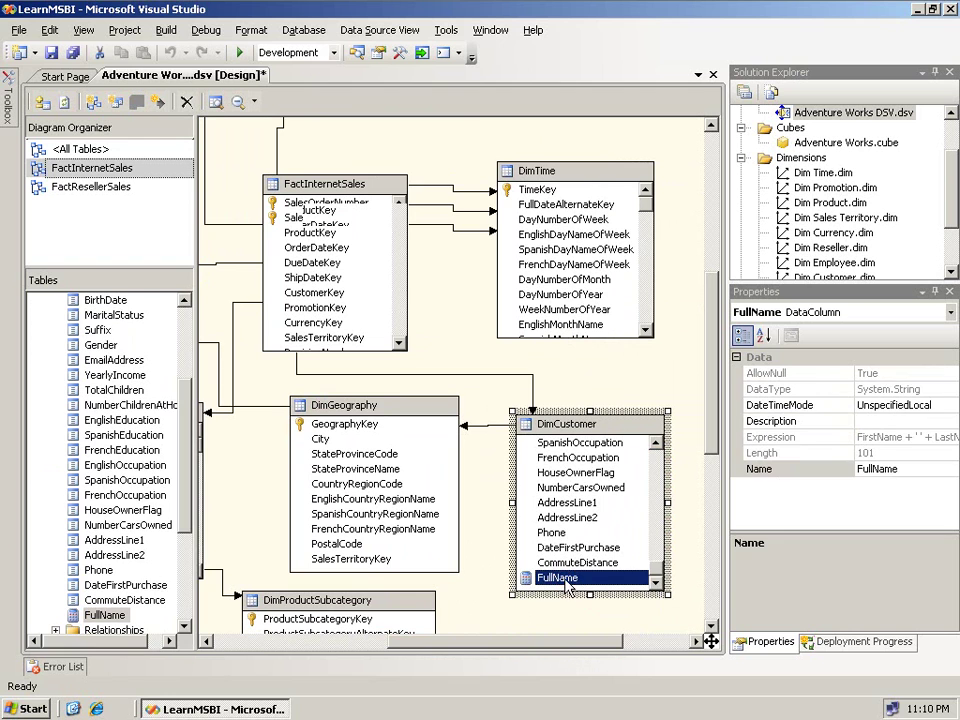
left_click(610, 425)
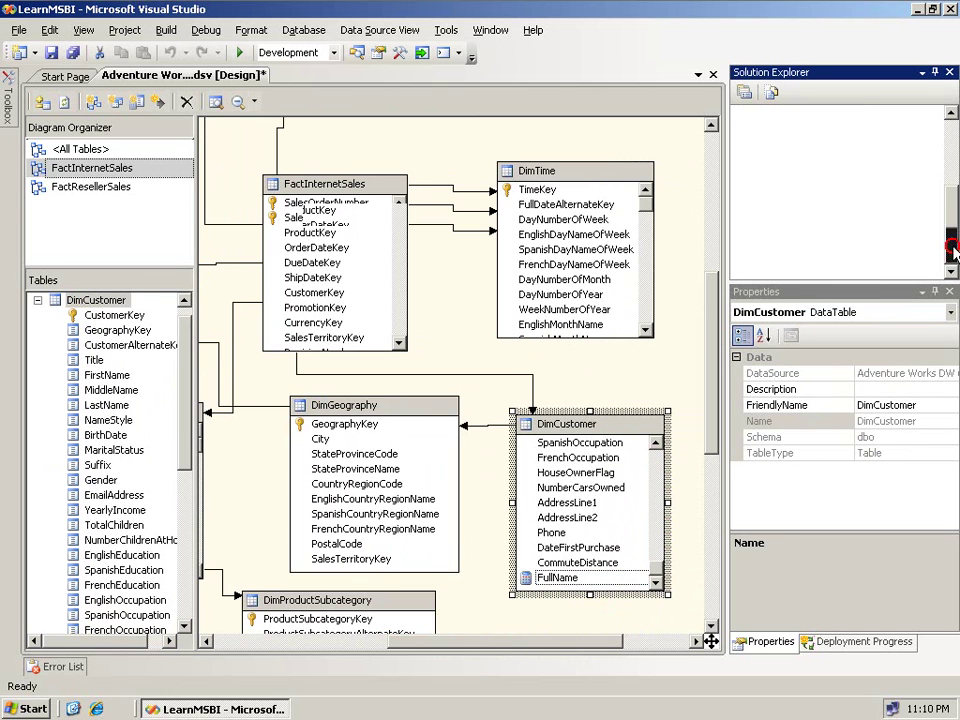
Delete the Dim Customer.dim dimension from the project.
left_click(955, 250)
left_click(821, 203)
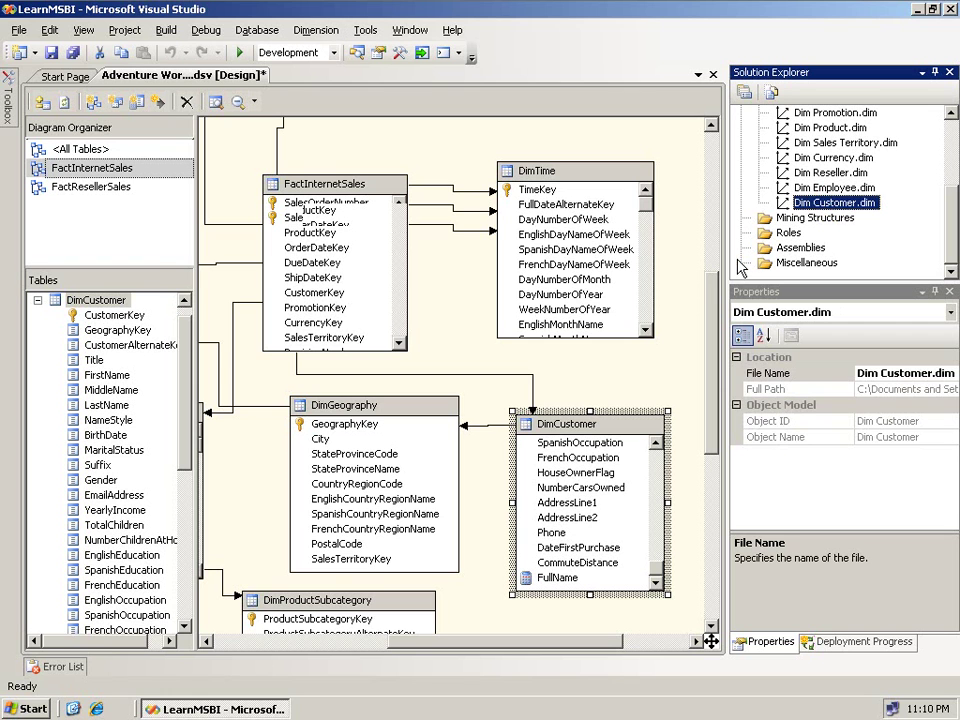
key("Delete")
key("Return")
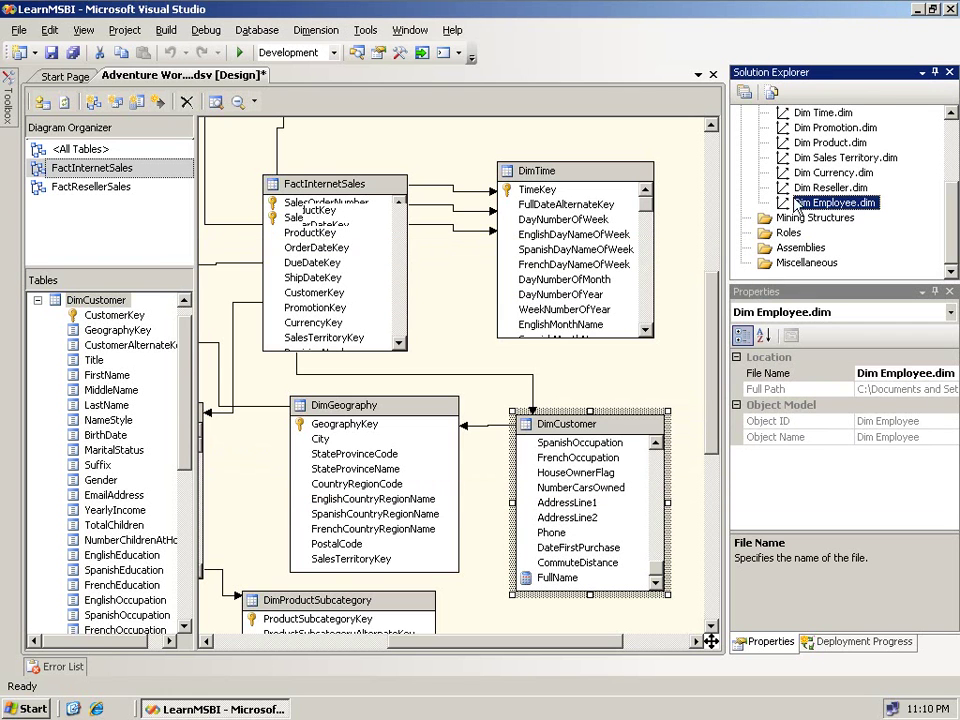
Start a new dimension in the project and proceed to the wizard's choice of creation method.
left_click_drag(955, 225, 955, 170)
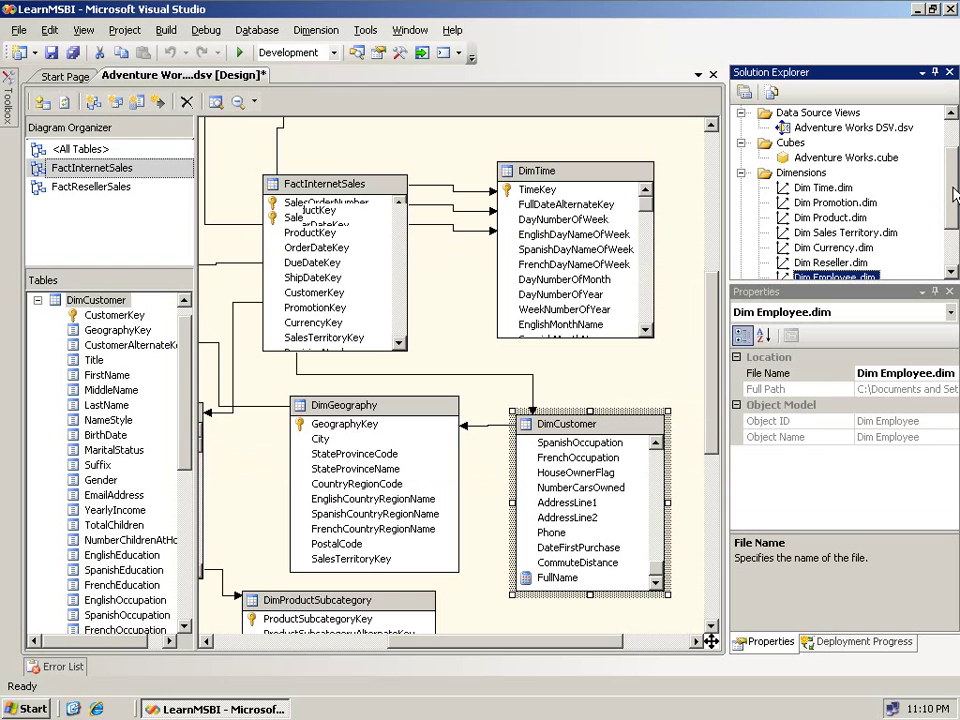
left_click(801, 172)
right_click(802, 176)
left_click(860, 190)
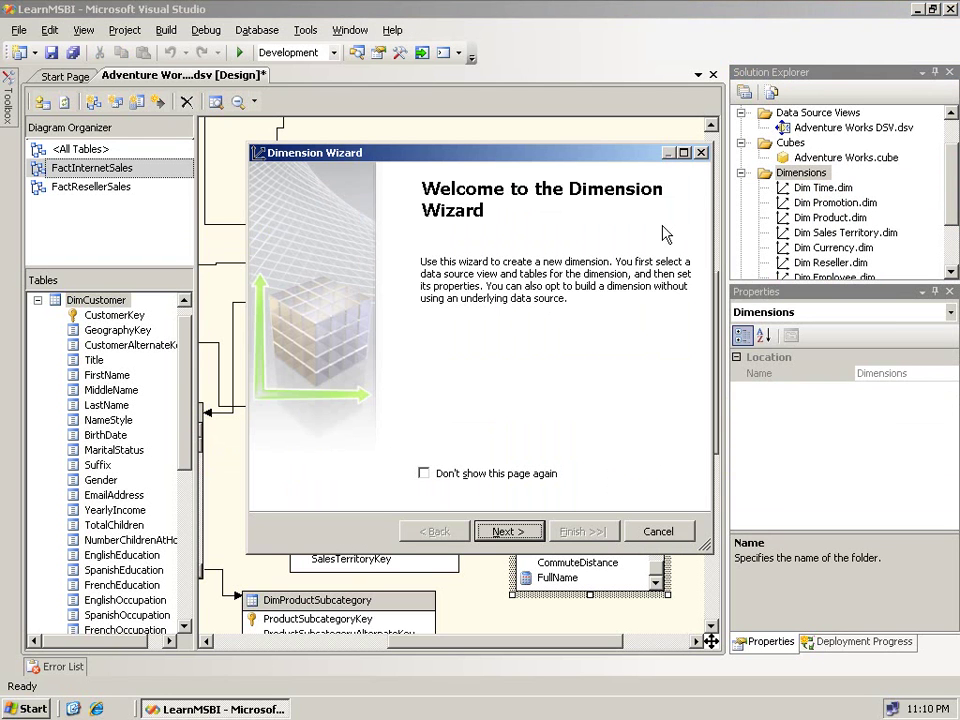
left_click(497, 534)
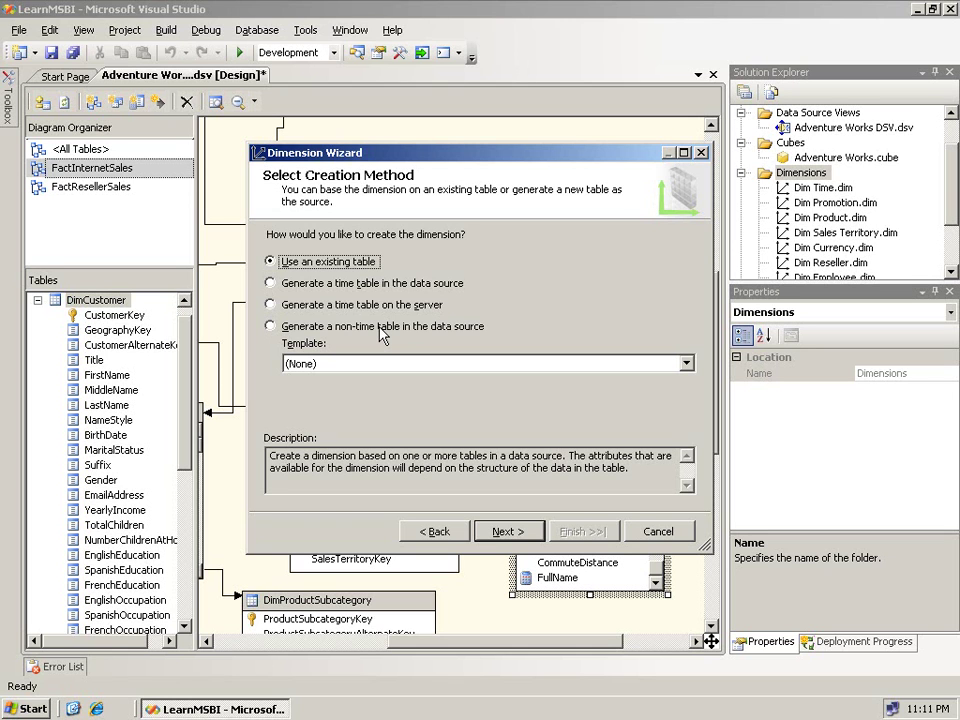
Look through the templates for generating a non-time table in the data source, and return to using an existing table.
left_click(381, 328)
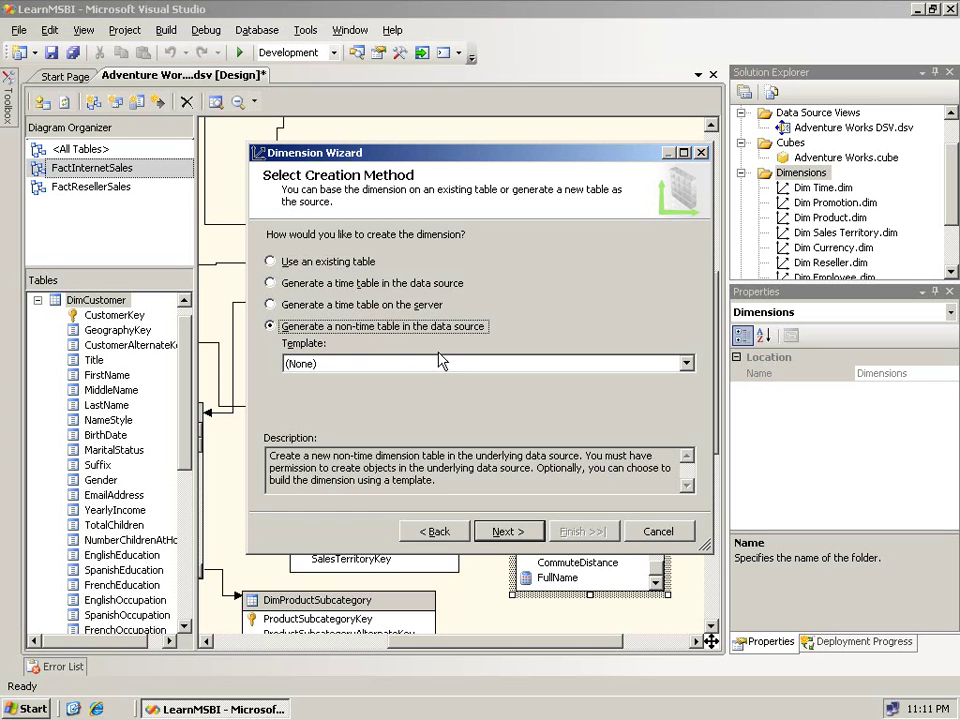
left_click(470, 365)
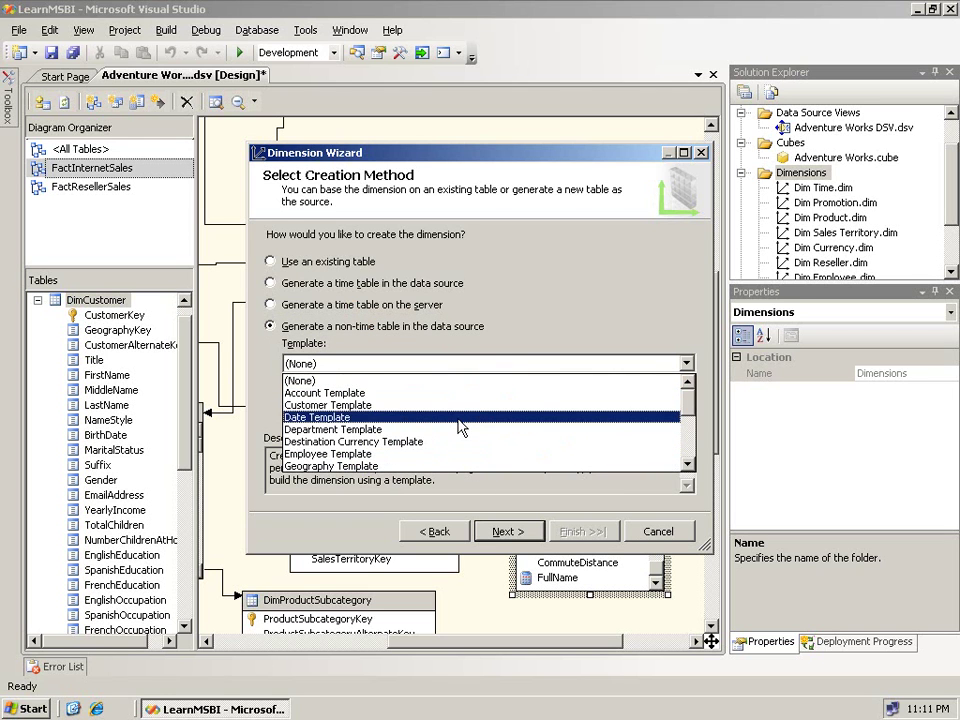
left_click(319, 261)
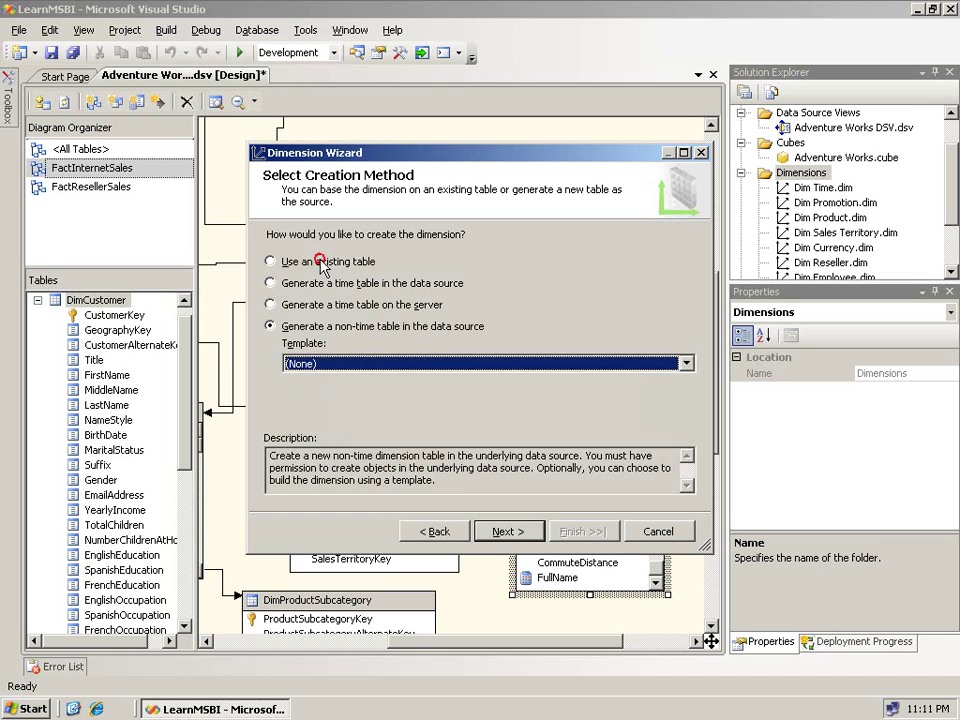
left_click(319, 261)
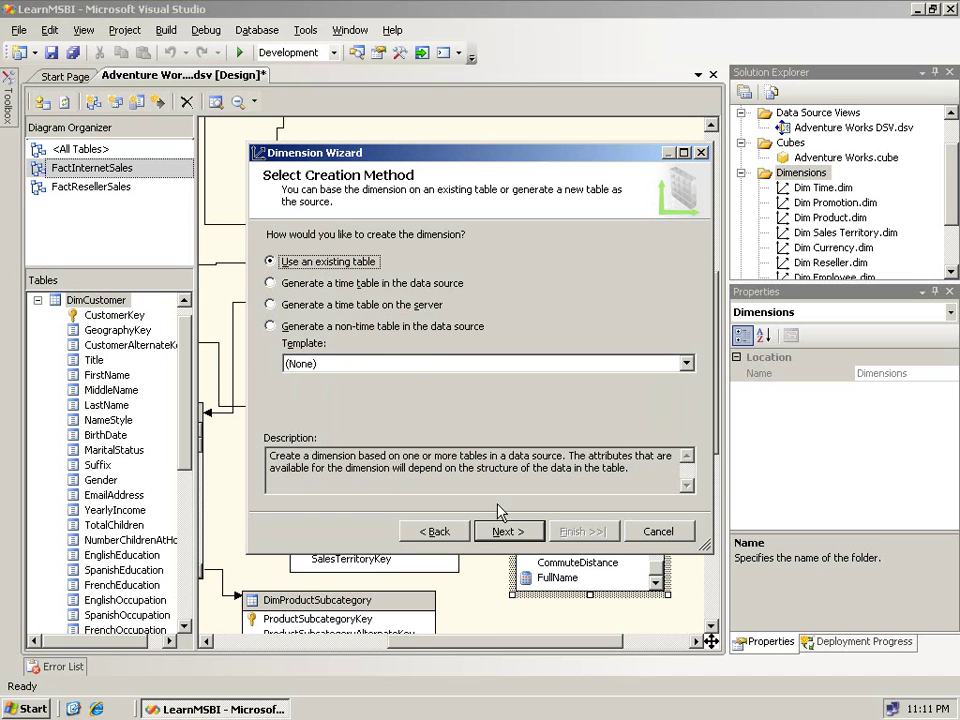
Accept the existing table method and base the dimension on the Adventure Works DSV with DimCustomer as the main table.
left_click(503, 537)
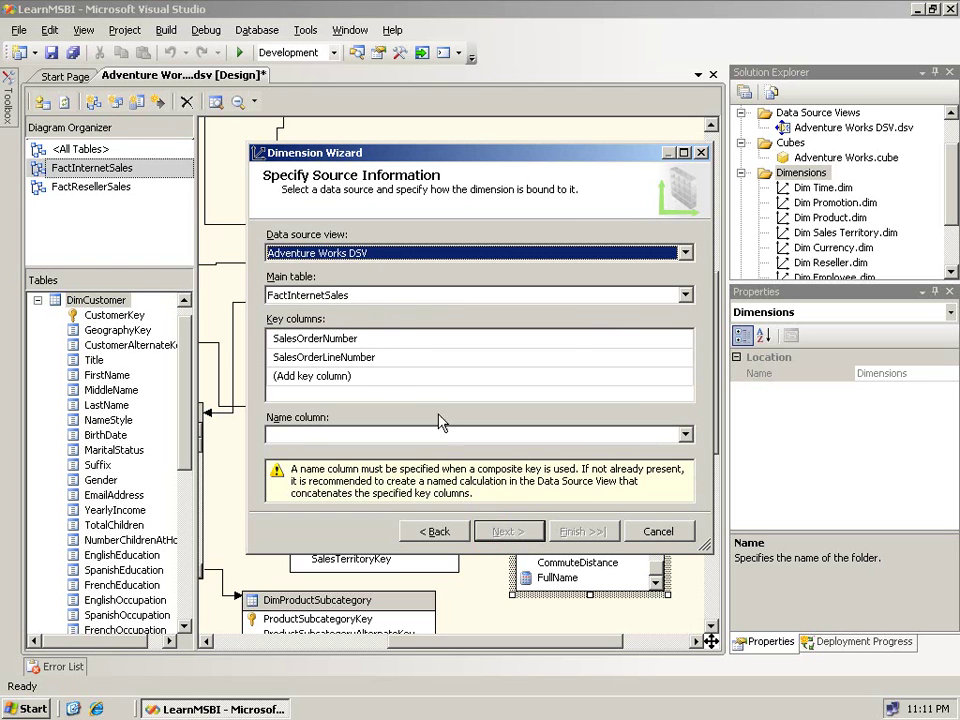
left_click(379, 257)
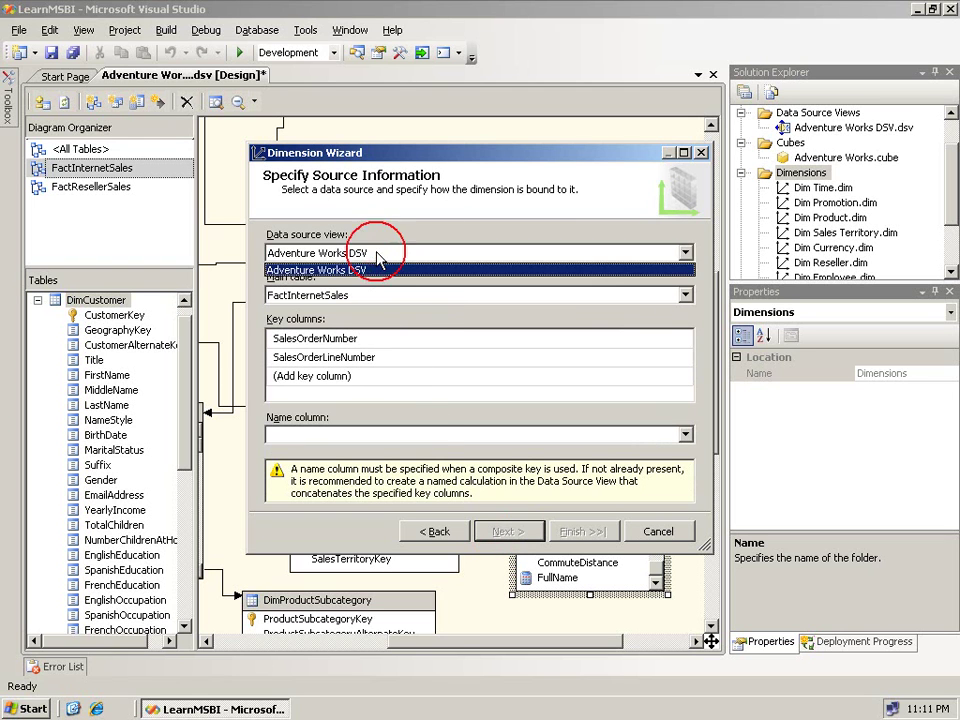
left_click(384, 262)
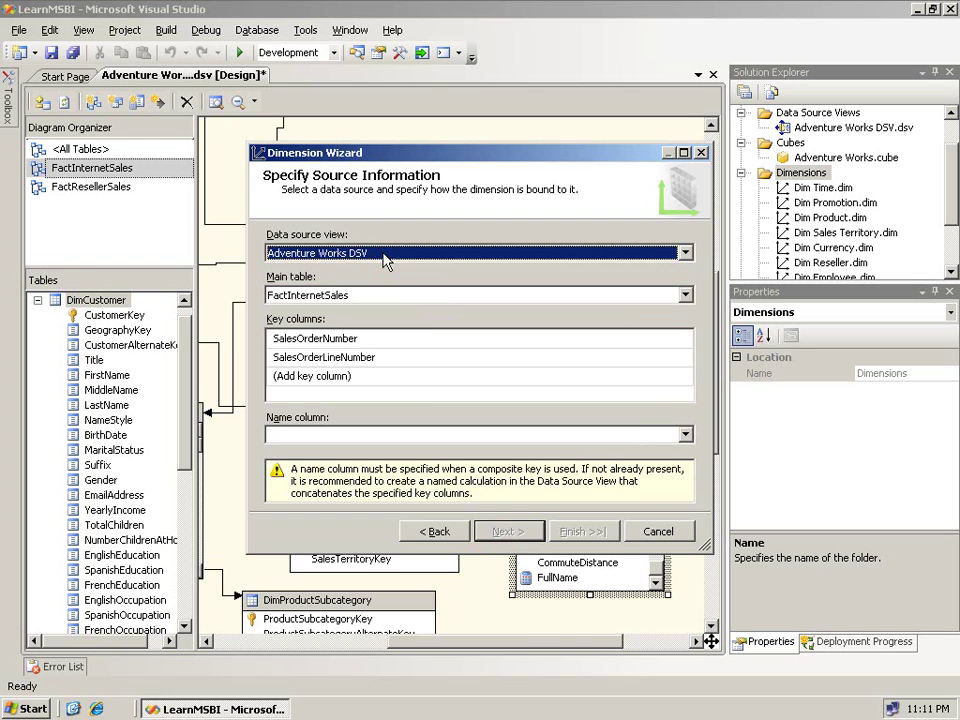
left_click(369, 302)
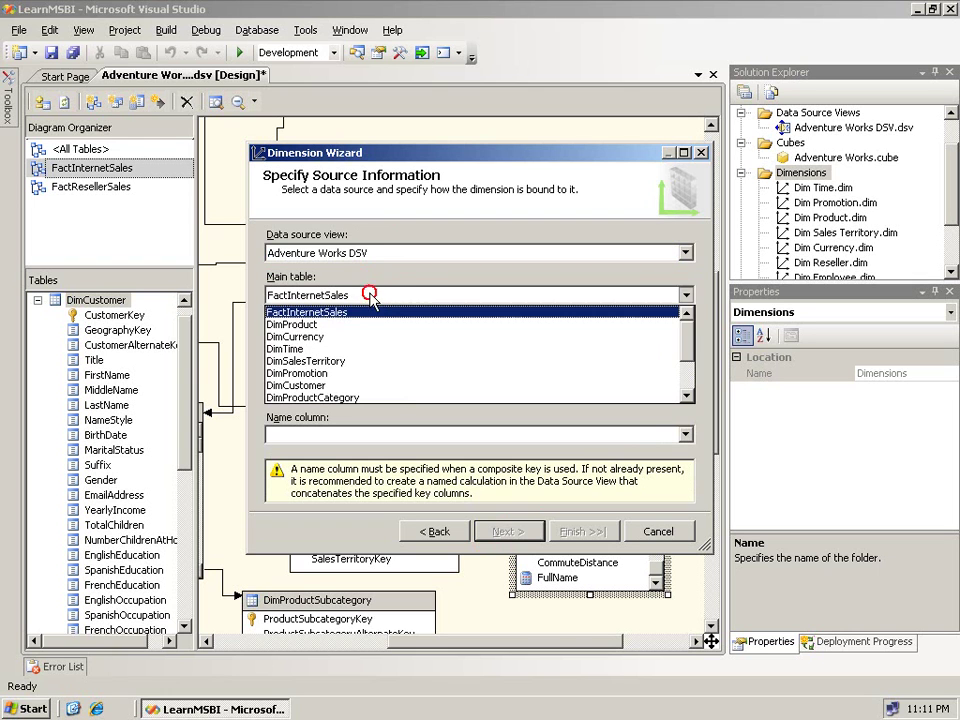
left_click(406, 386)
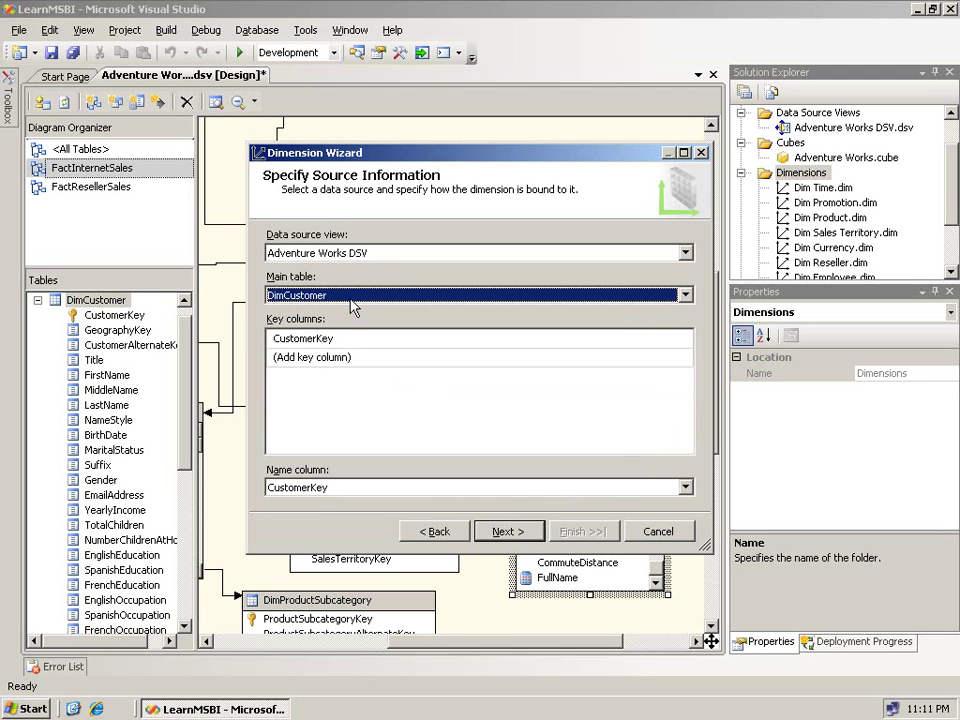
Set the dimension's name column to FullName and exclude DimSalesTerritory from the related tables, keeping DimGeography.
left_click(366, 362)
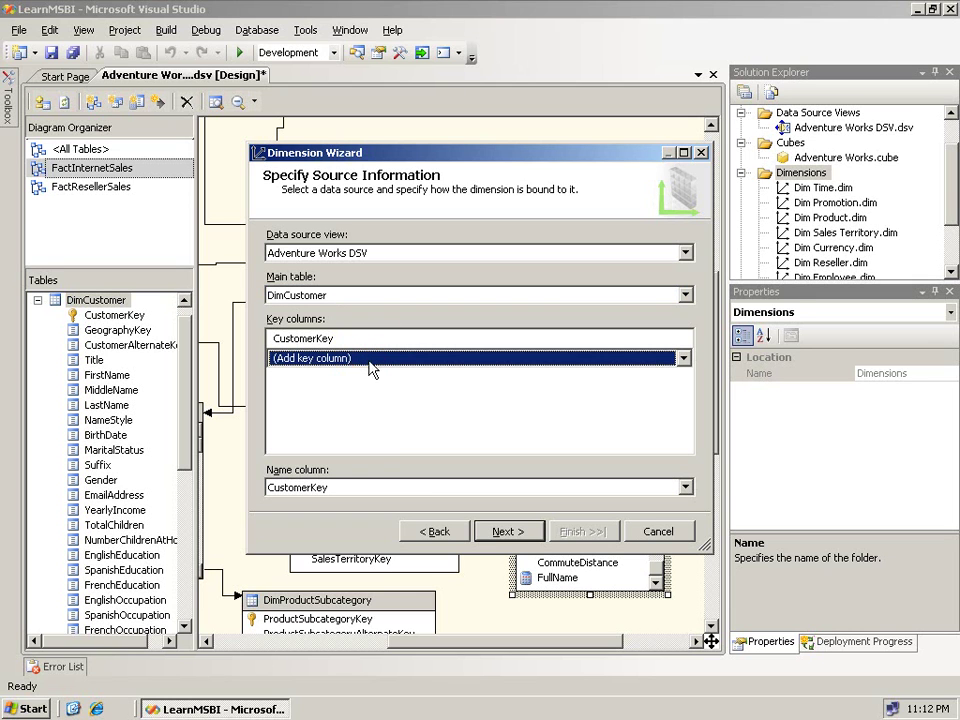
left_click(358, 490)
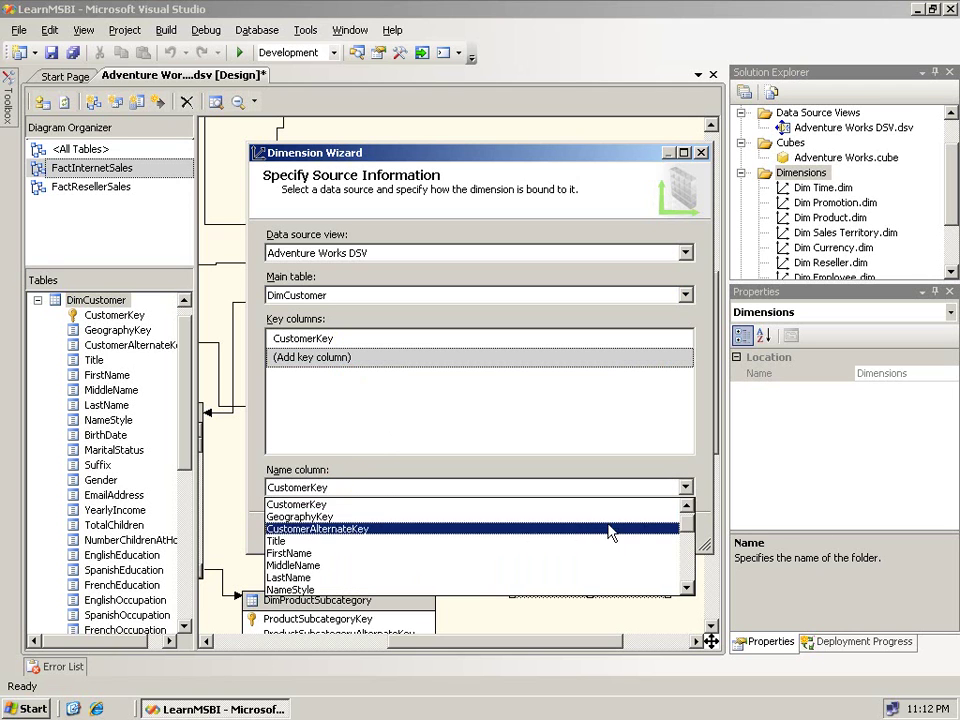
left_click_drag(688, 523, 688, 578)
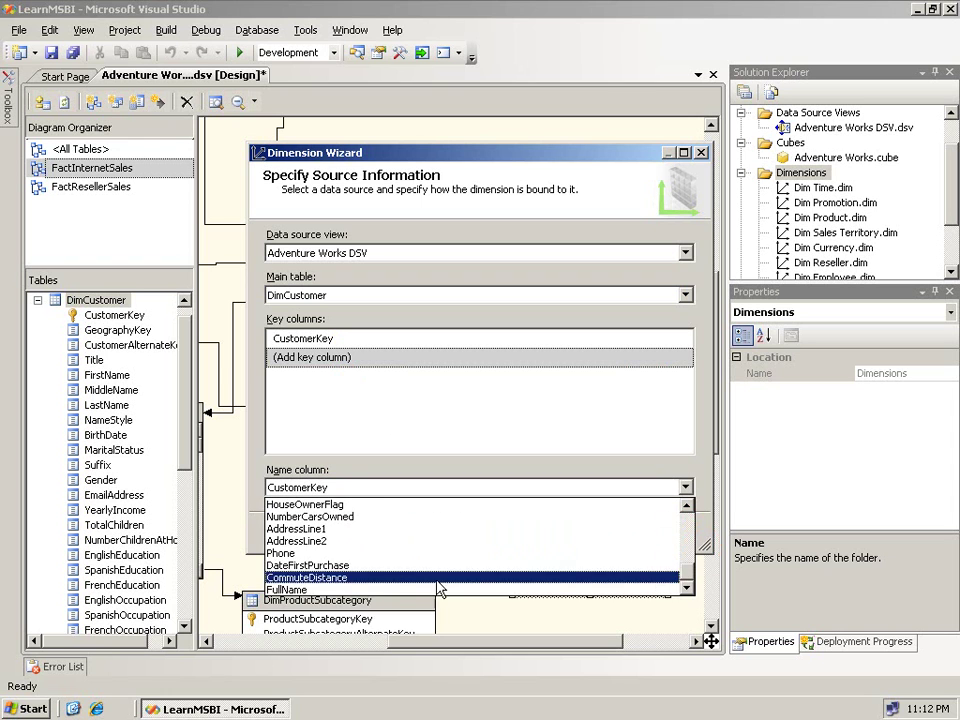
left_click(360, 590)
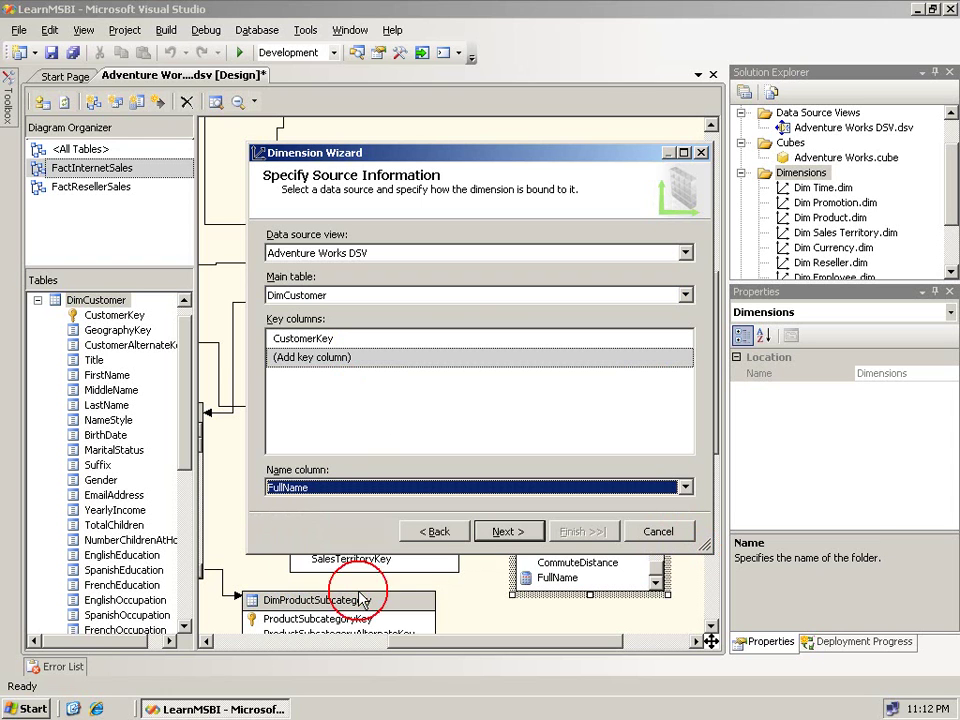
left_click(508, 533)
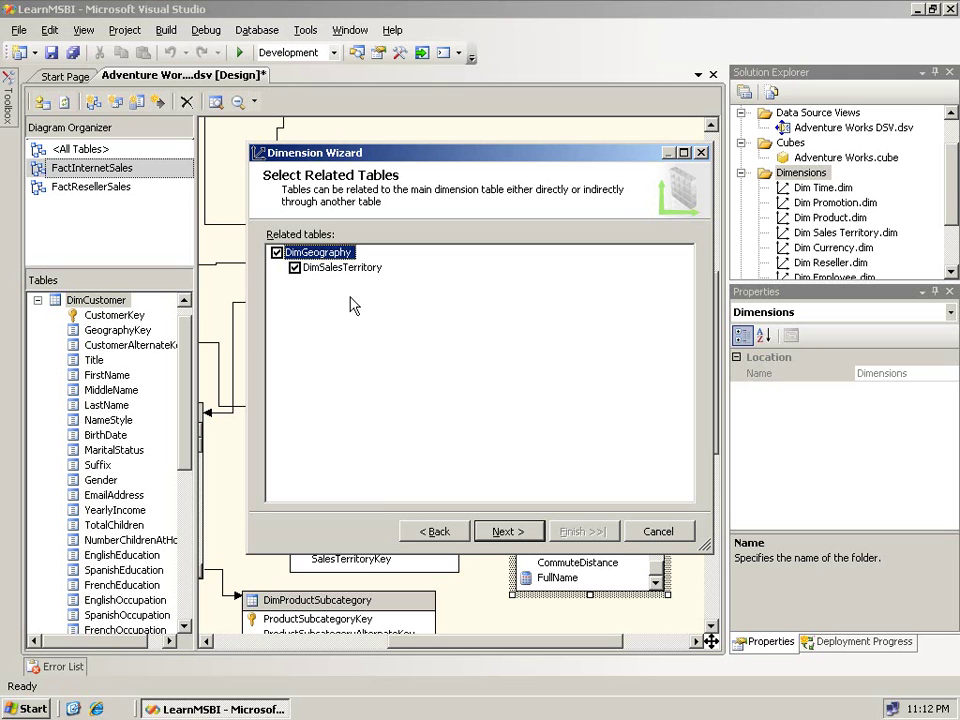
left_click(294, 268)
left_click(504, 524)
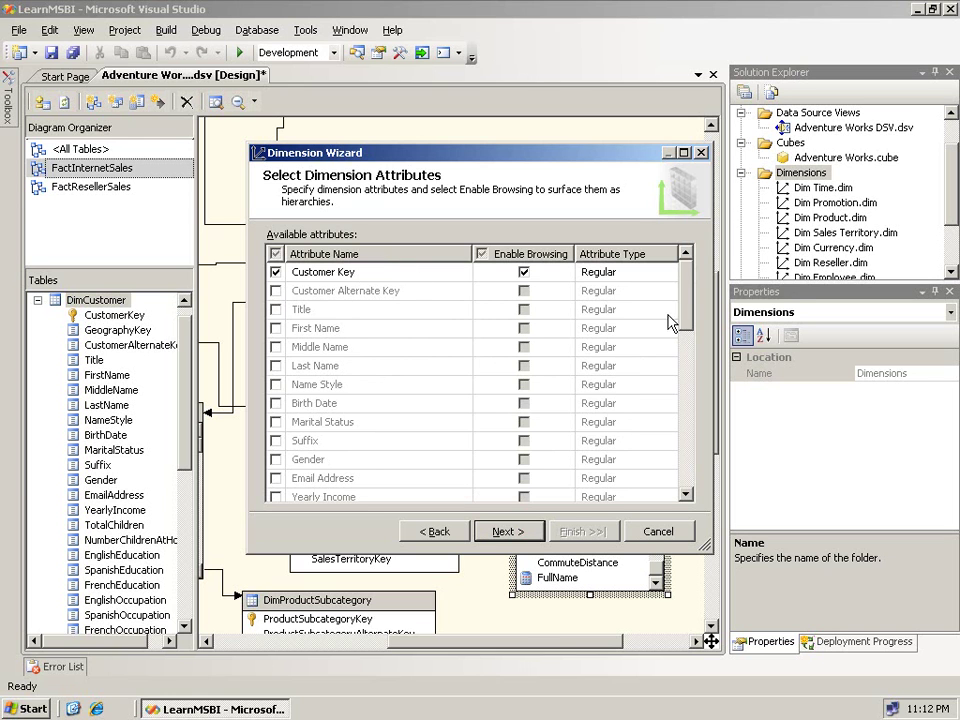
Include the Gender, Marital Status, Yearly Income and Number Cars Owned attributes in the dimension.
left_click_drag(690, 302, 690, 460)
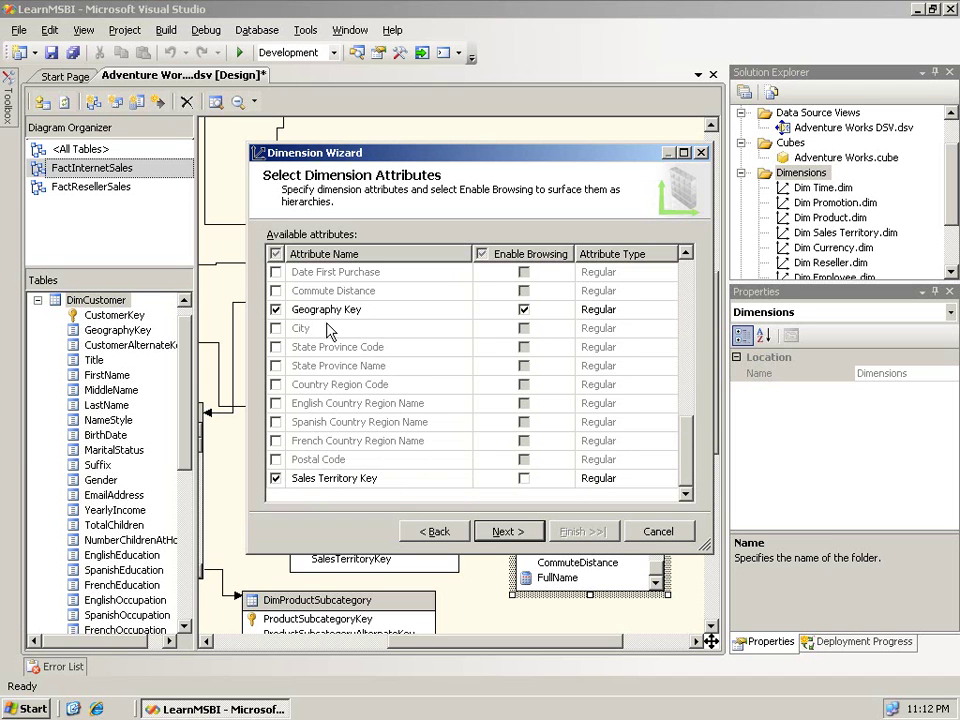
left_click_drag(692, 456, 697, 290)
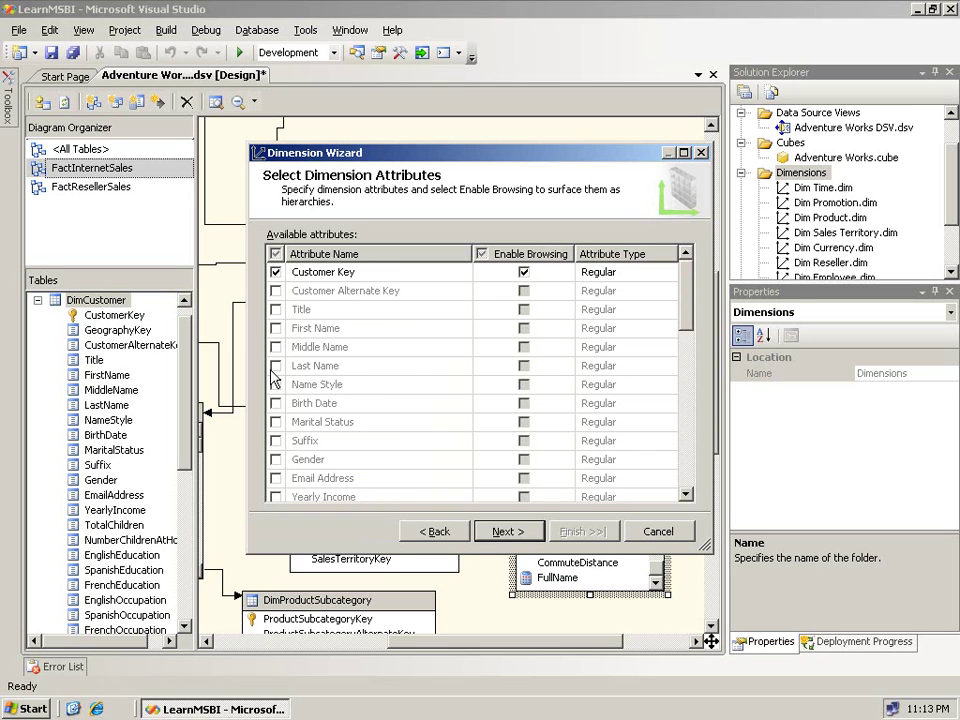
left_click(276, 460)
left_click(276, 422)
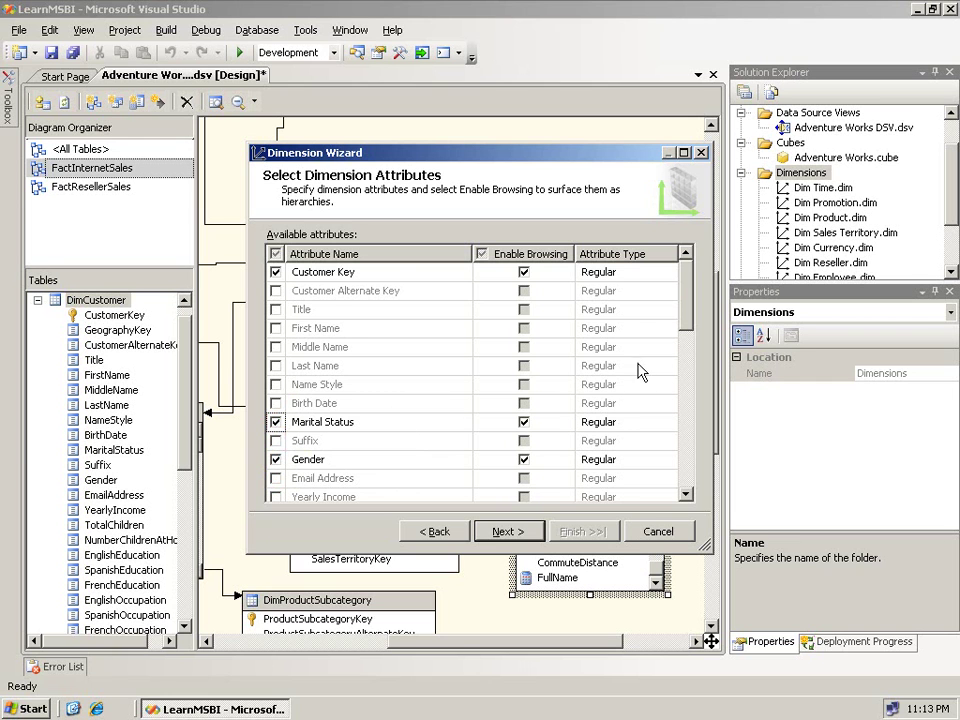
left_click_drag(687, 320, 690, 357)
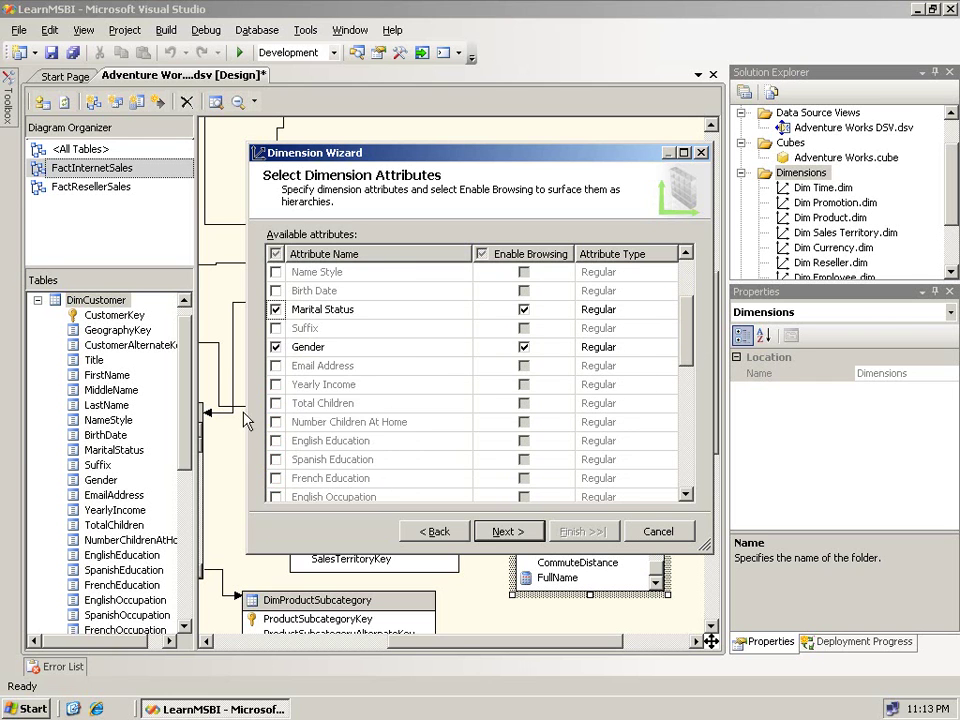
left_click(276, 385)
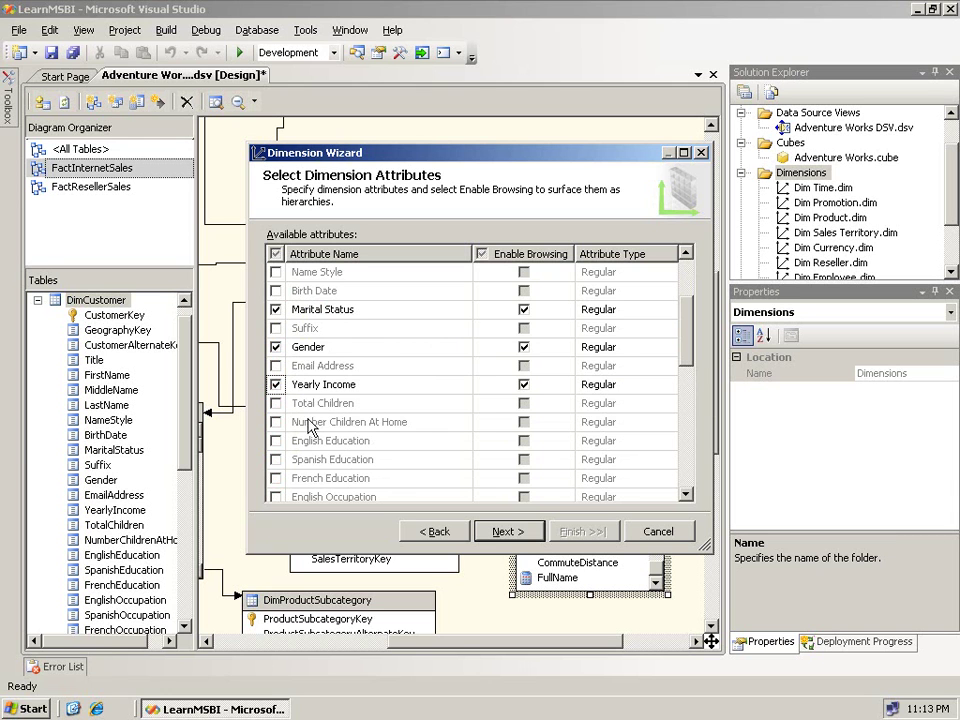
left_click_drag(688, 352, 694, 398)
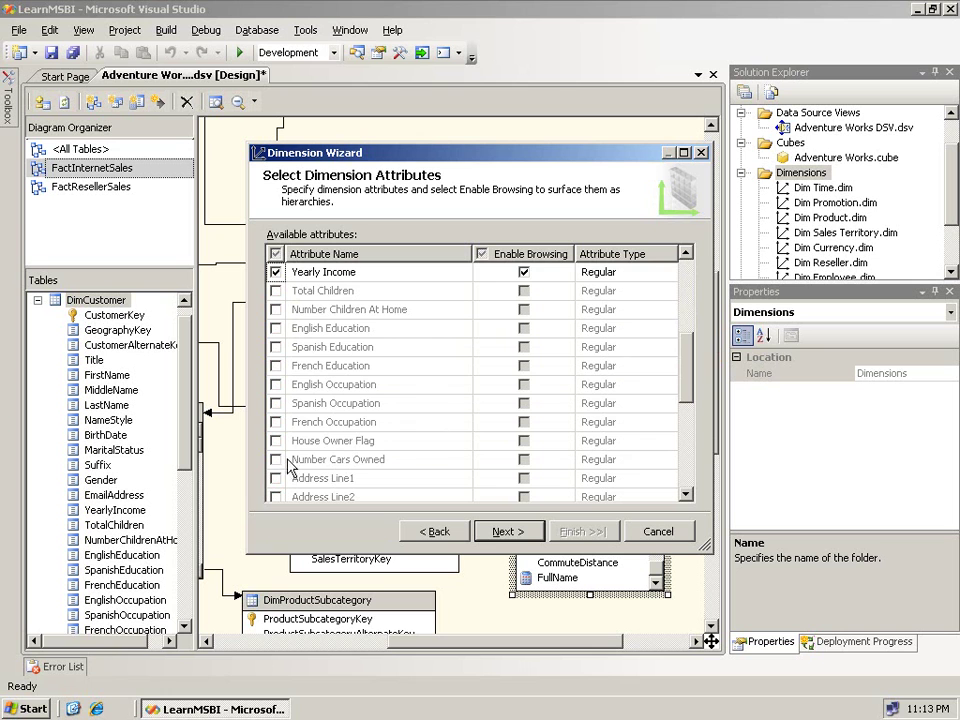
left_click(276, 460)
Include English Country Region Name, State Province Name and City, exclude Sales Territory Key, and accept the attribute selection.
left_click_drag(688, 378, 686, 453)
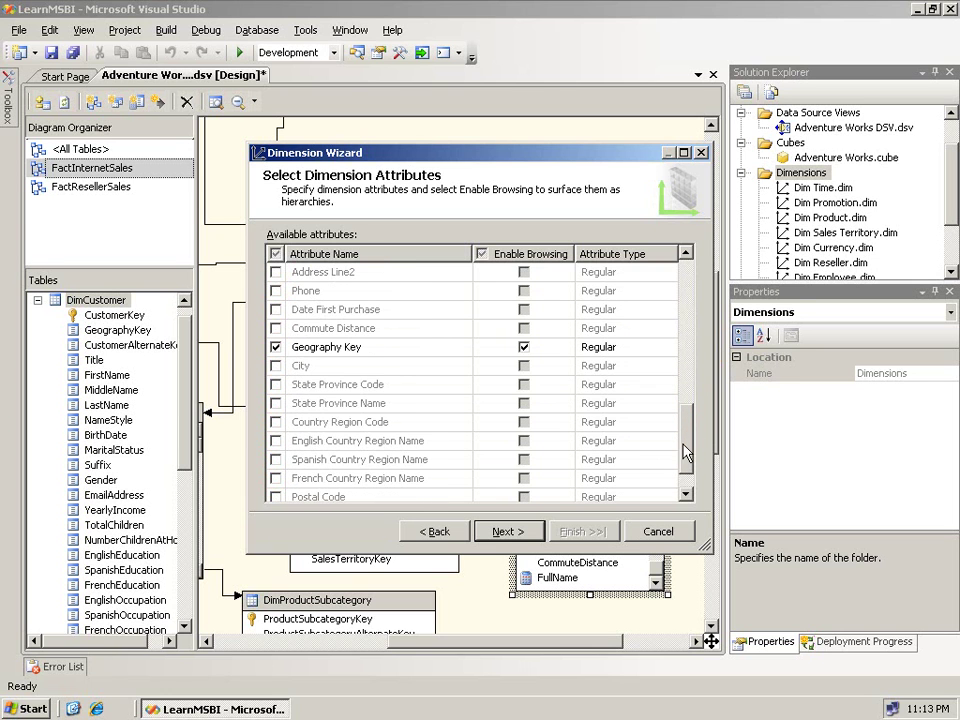
left_click(276, 440)
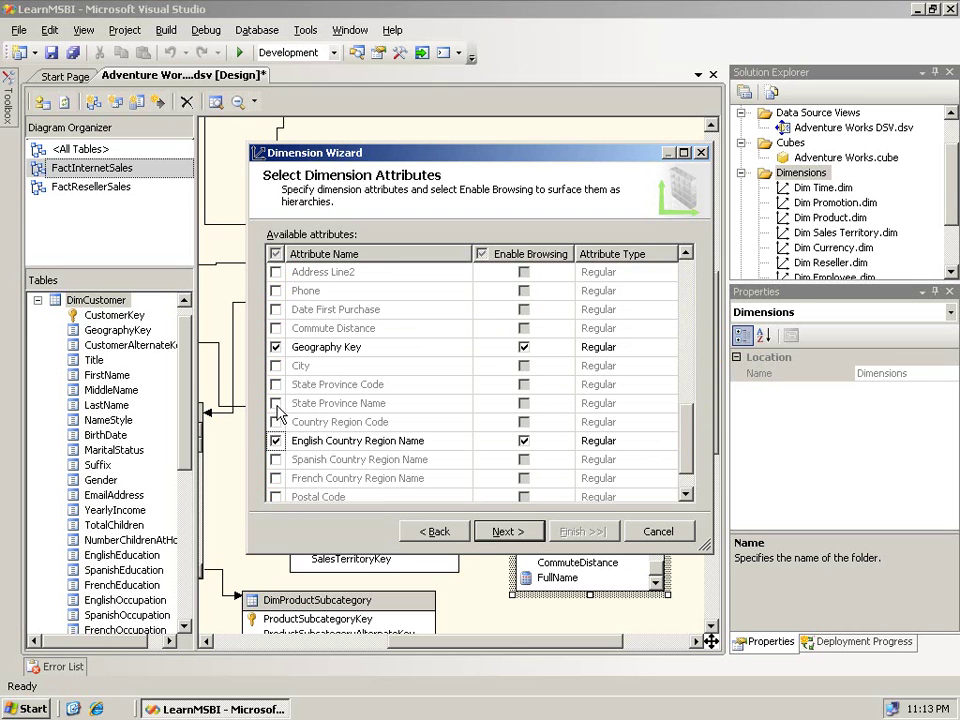
left_click(275, 403)
left_click(276, 366)
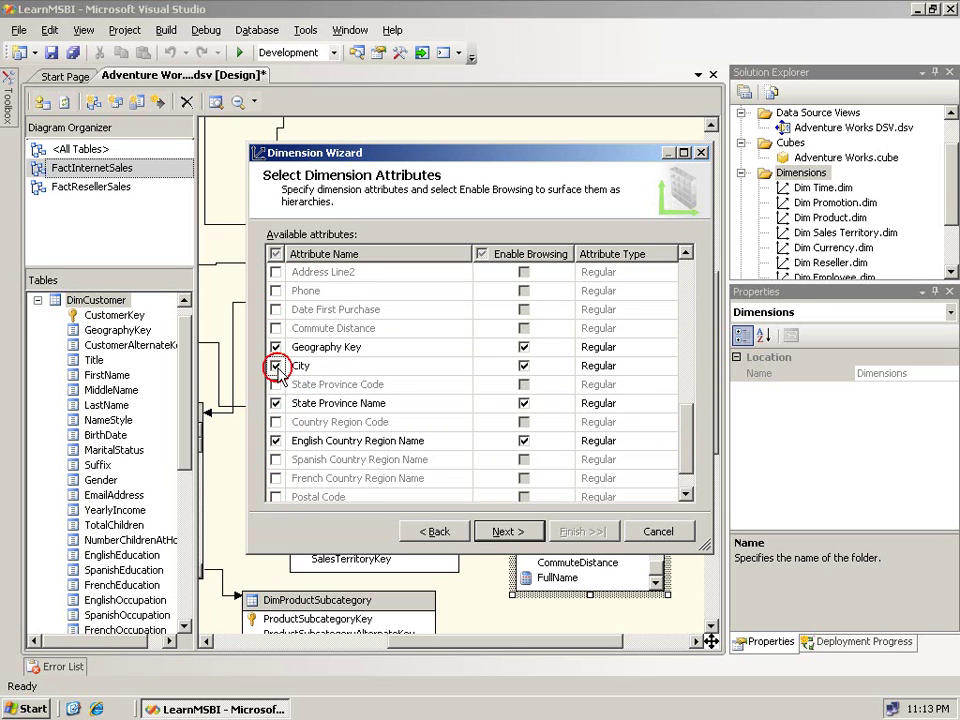
left_click_drag(688, 443, 690, 460)
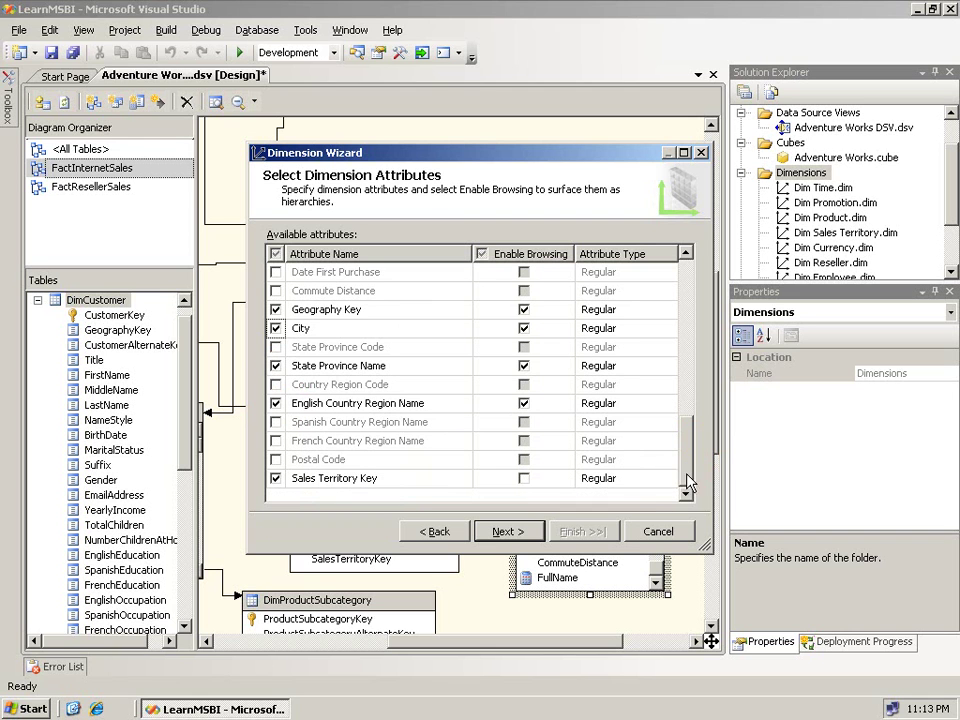
left_click(276, 479)
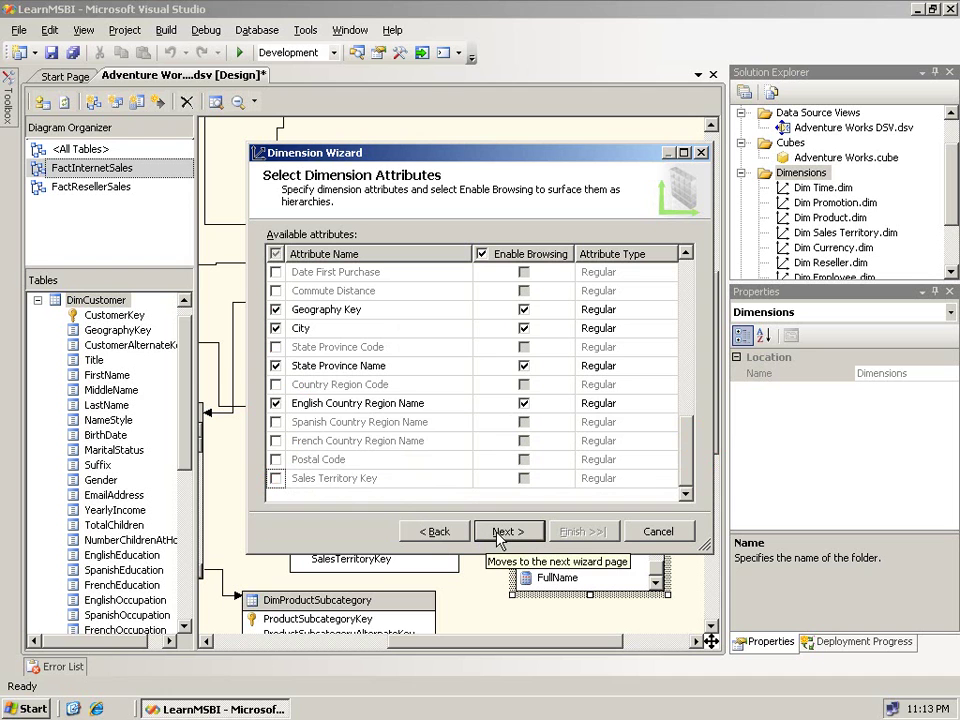
left_click_drag(688, 462, 705, 378)
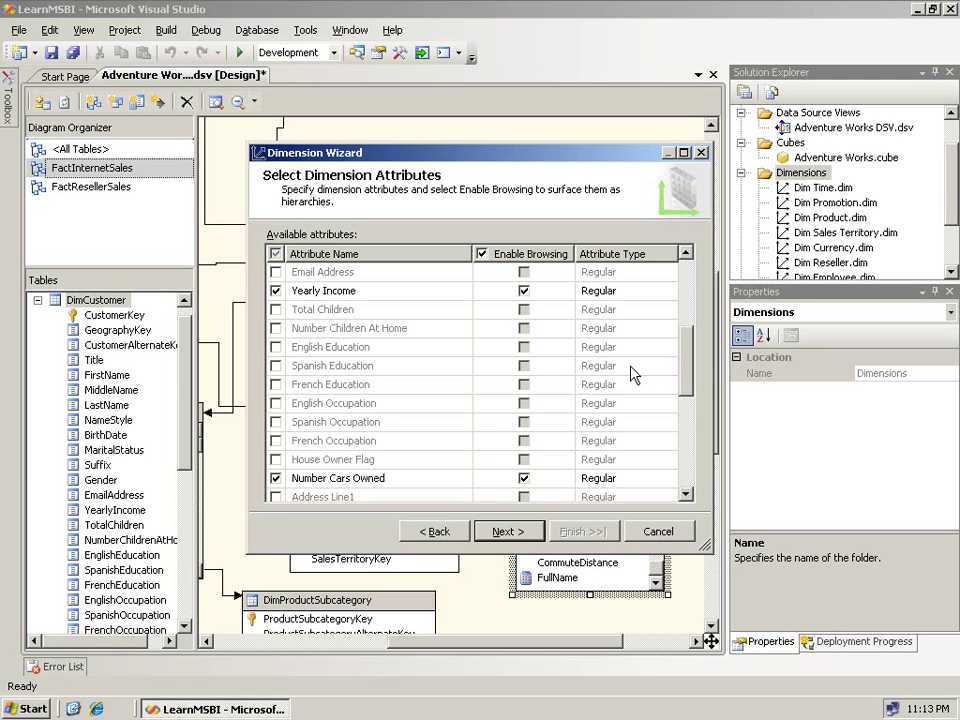
left_click(501, 531)
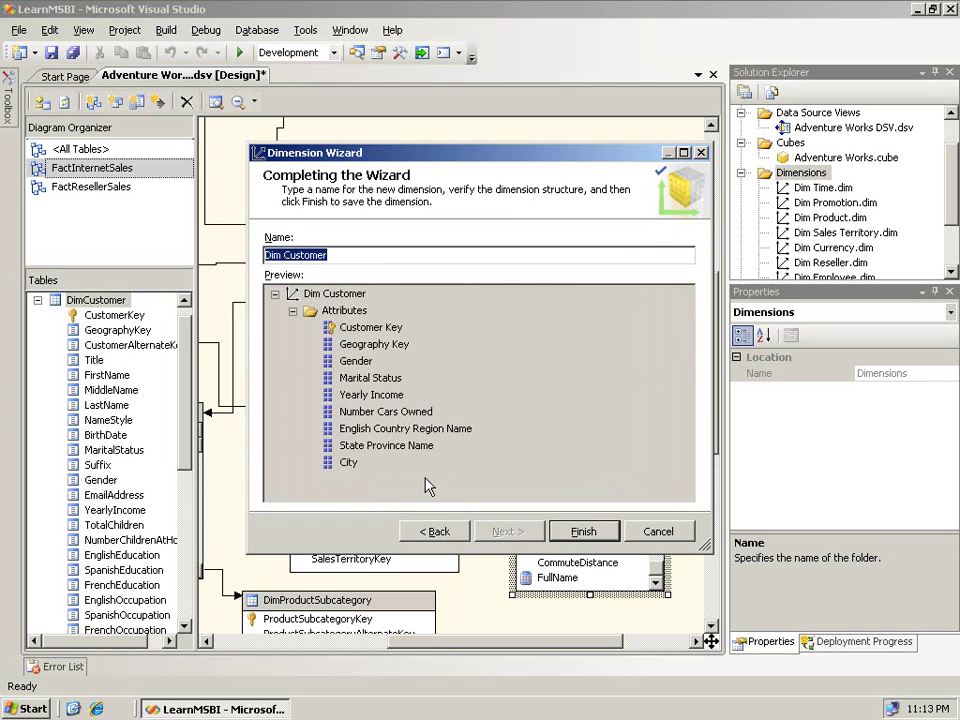
Name the dimension Customer and create it, and enlarge the project tree to show all dimensions.
key("Home")
key("Delete")
key("Delete")
key("Delete")
key("Delete")
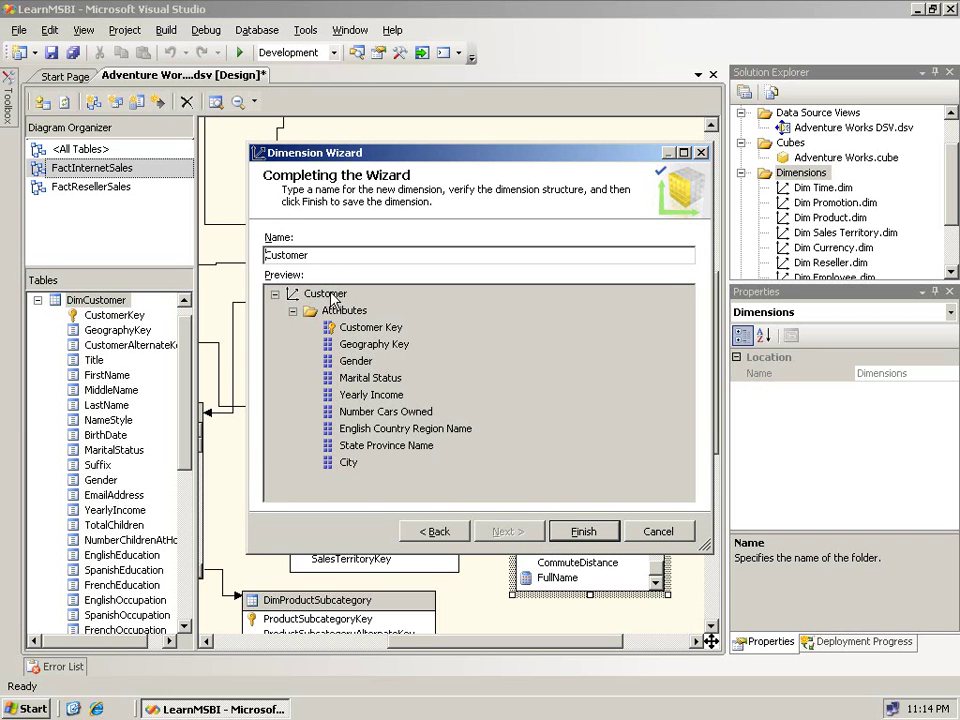
left_click(578, 530)
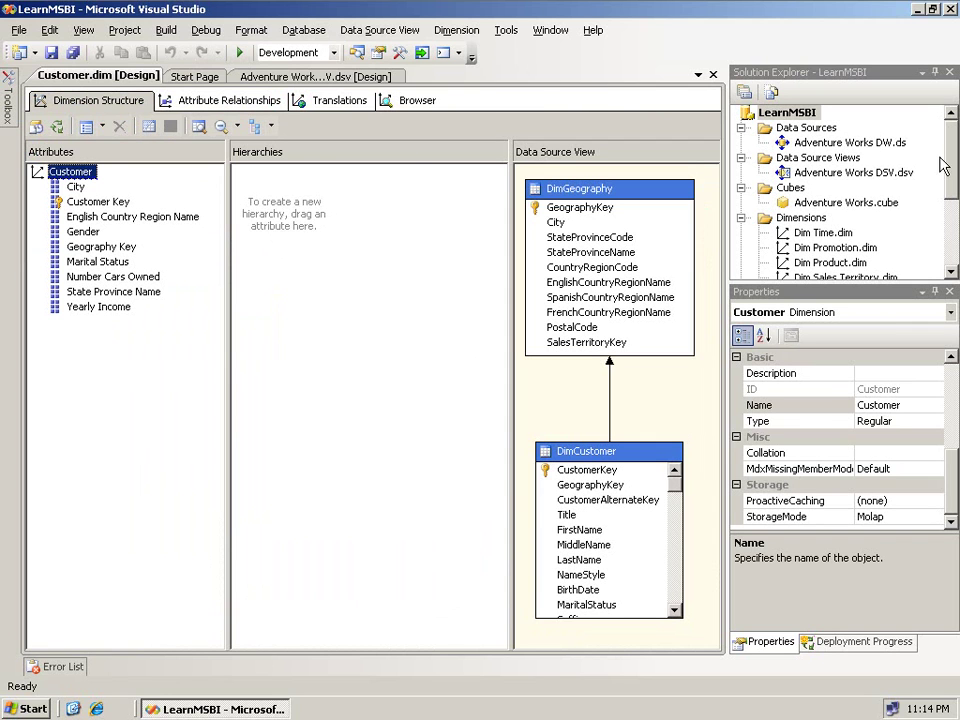
left_click_drag(955, 155, 952, 255)
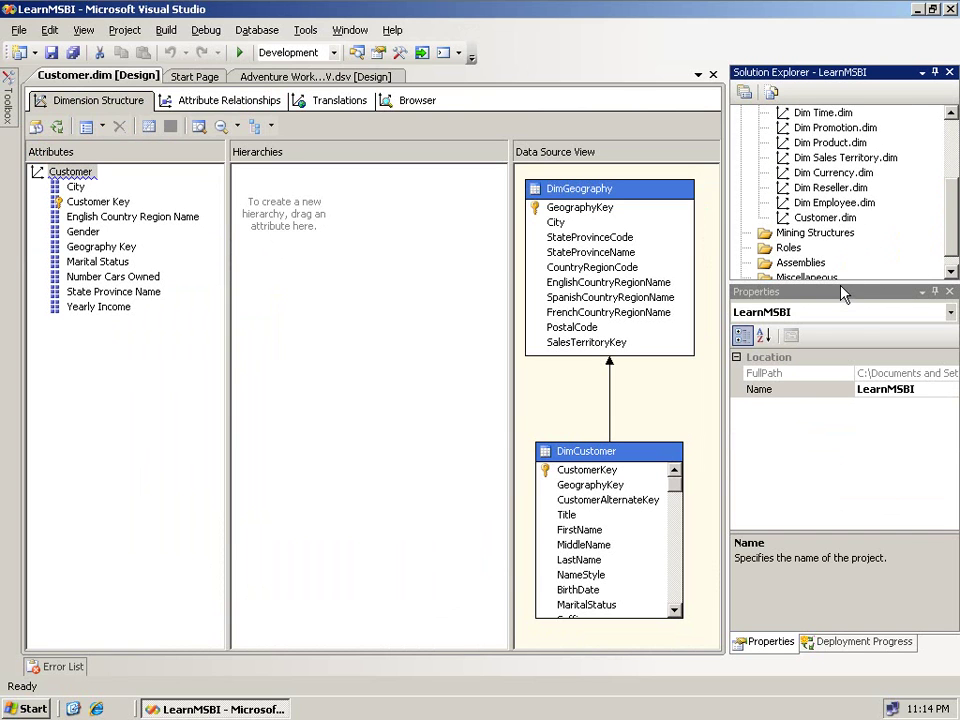
left_click_drag(840, 286, 840, 388)
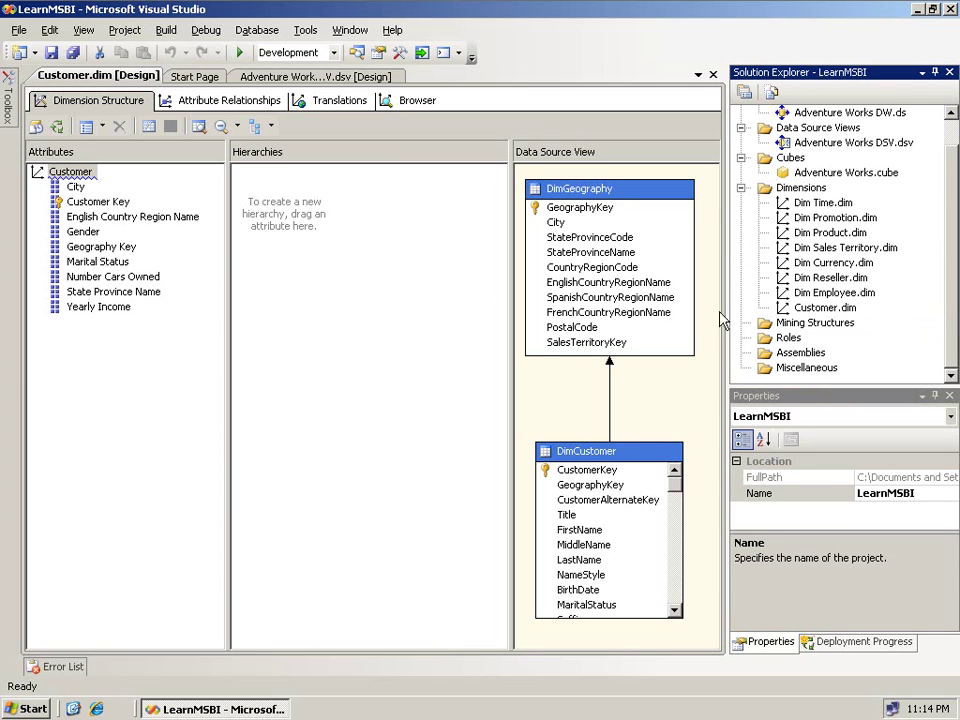
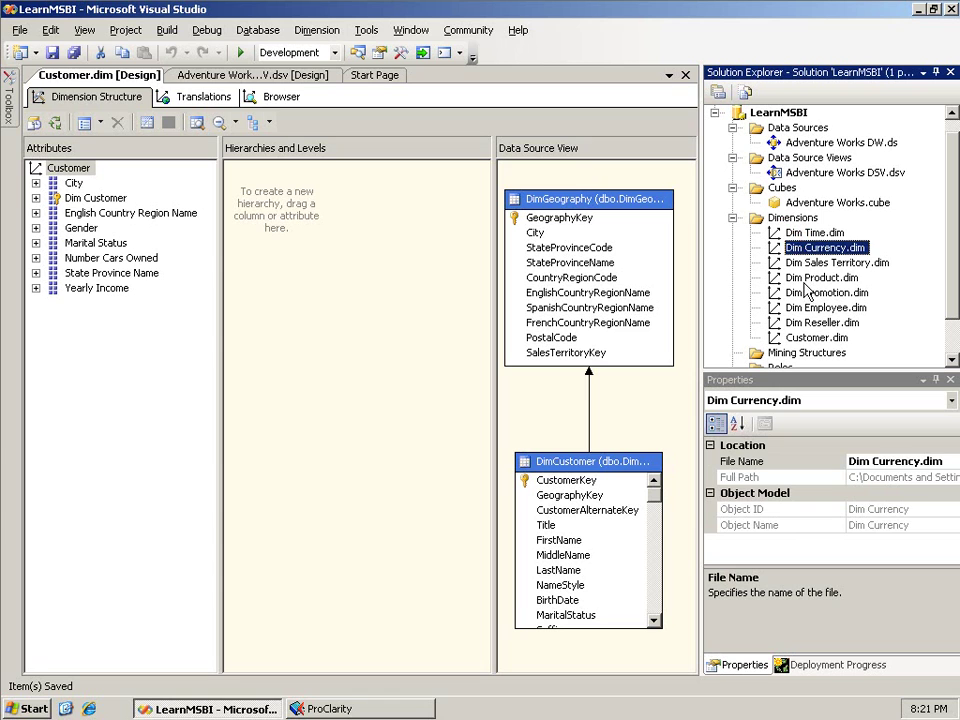
Examine the Customer dimension's properties, including AttributeAllMemberName, the unknown member settings and the storage settings.
left_click(818, 309)
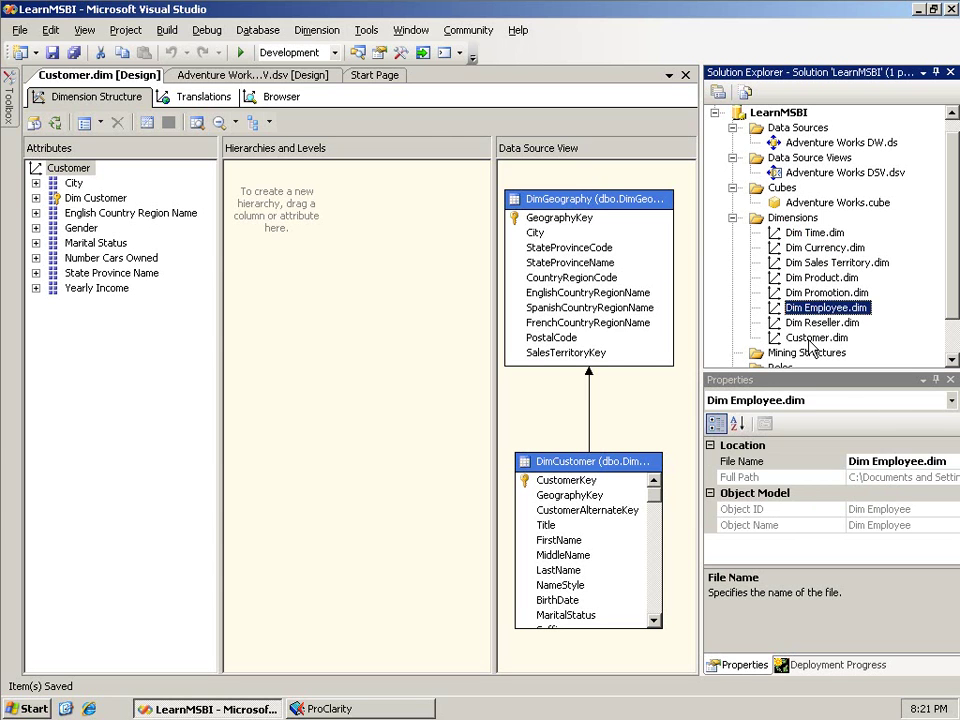
left_click(811, 338)
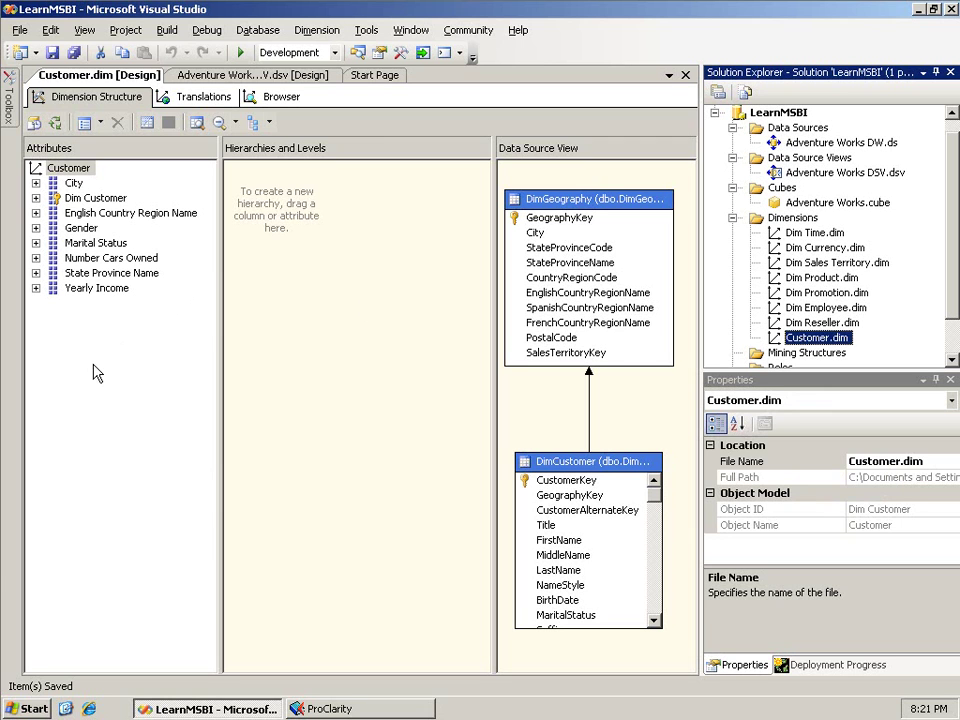
left_click(110, 373)
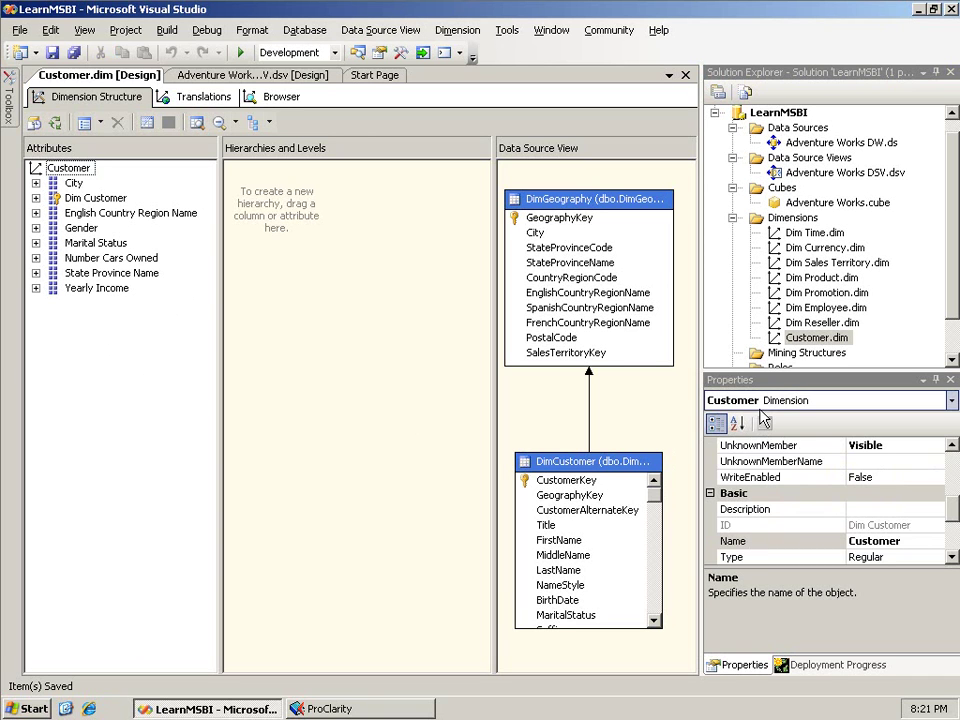
left_click(69, 168)
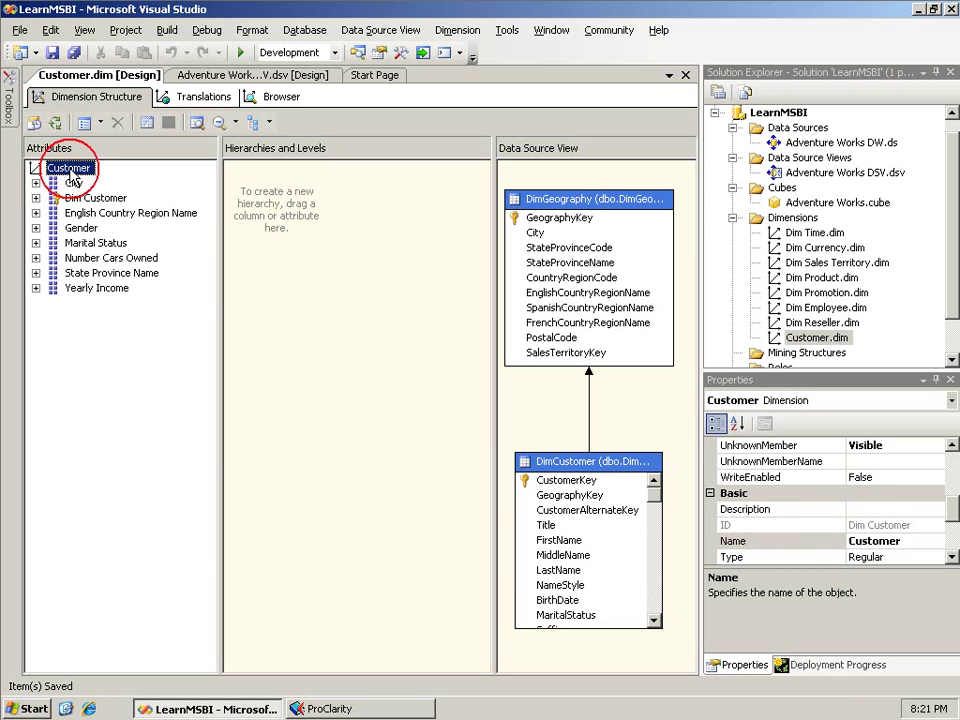
left_click(952, 400)
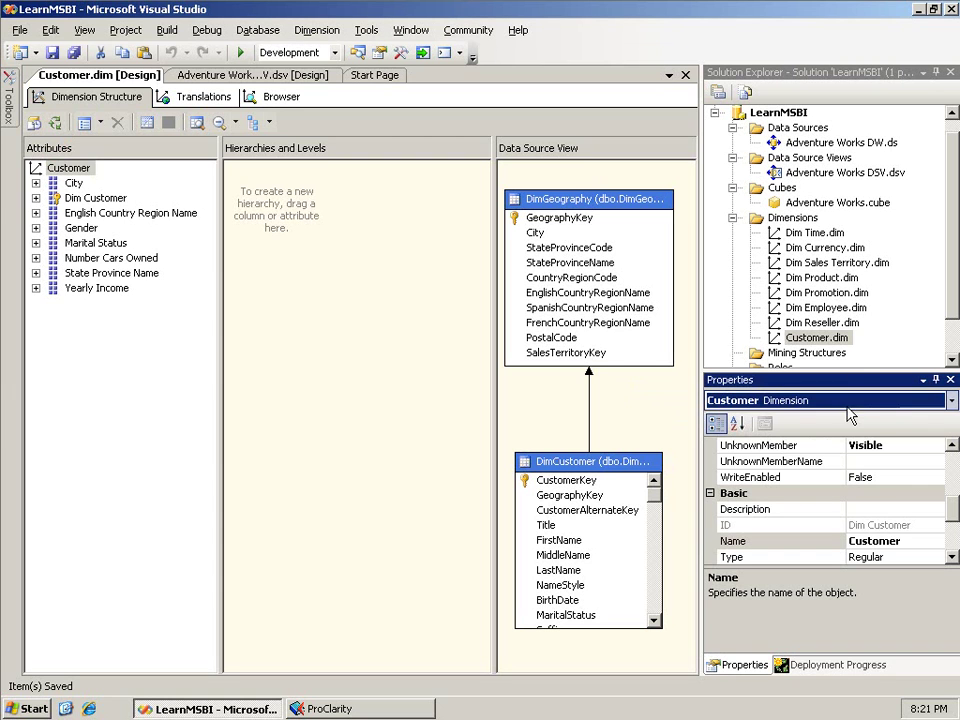
left_click_drag(952, 520, 953, 470)
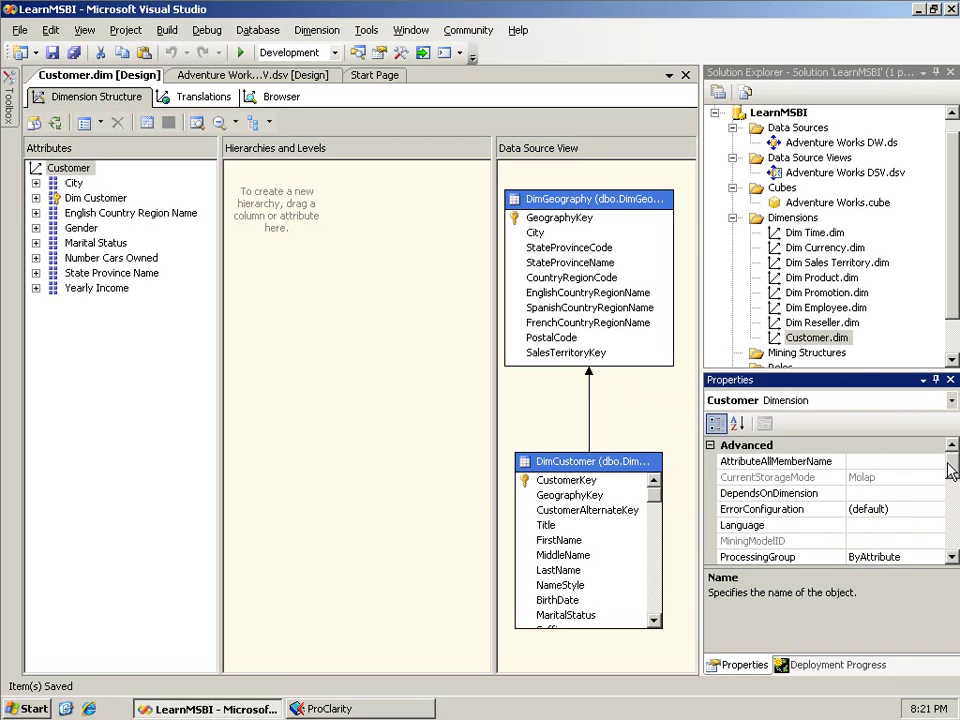
left_click(782, 463)
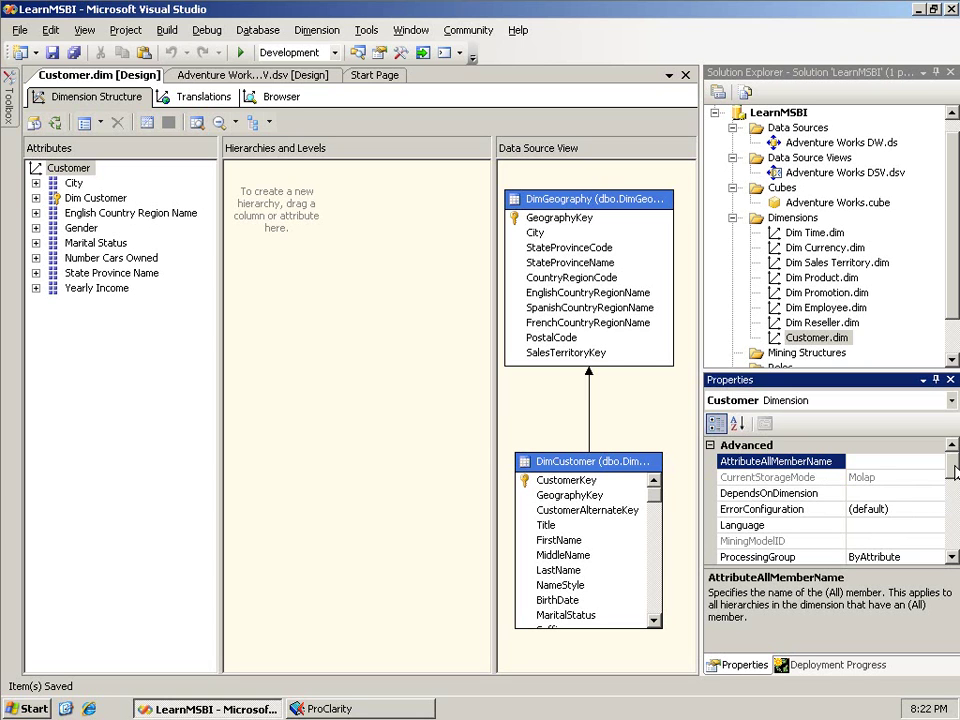
left_click_drag(953, 472, 946, 506)
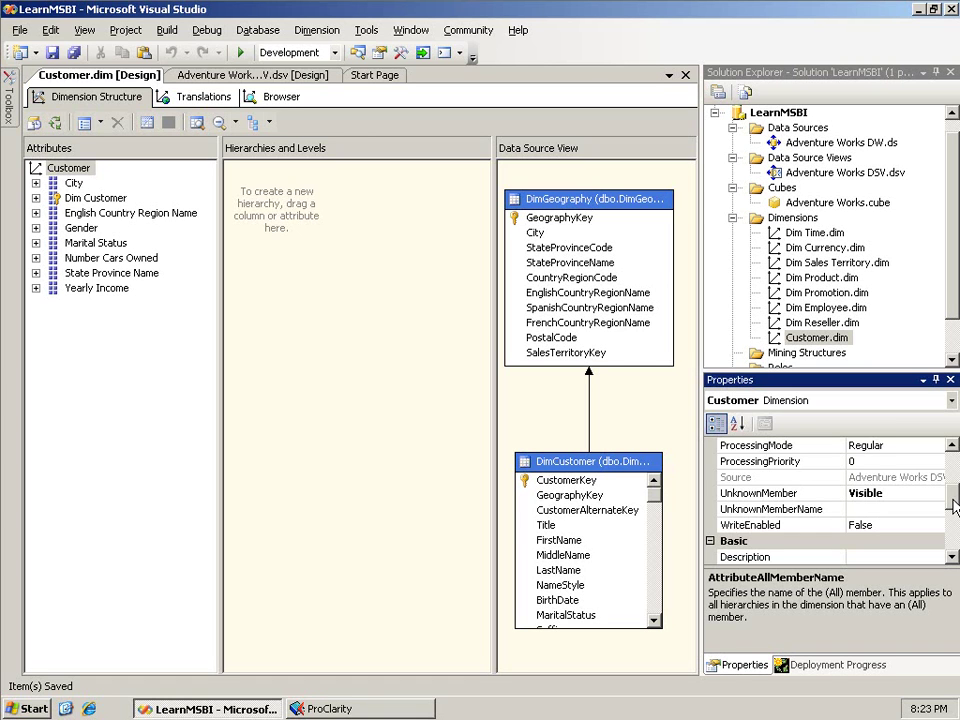
left_click_drag(952, 502, 955, 540)
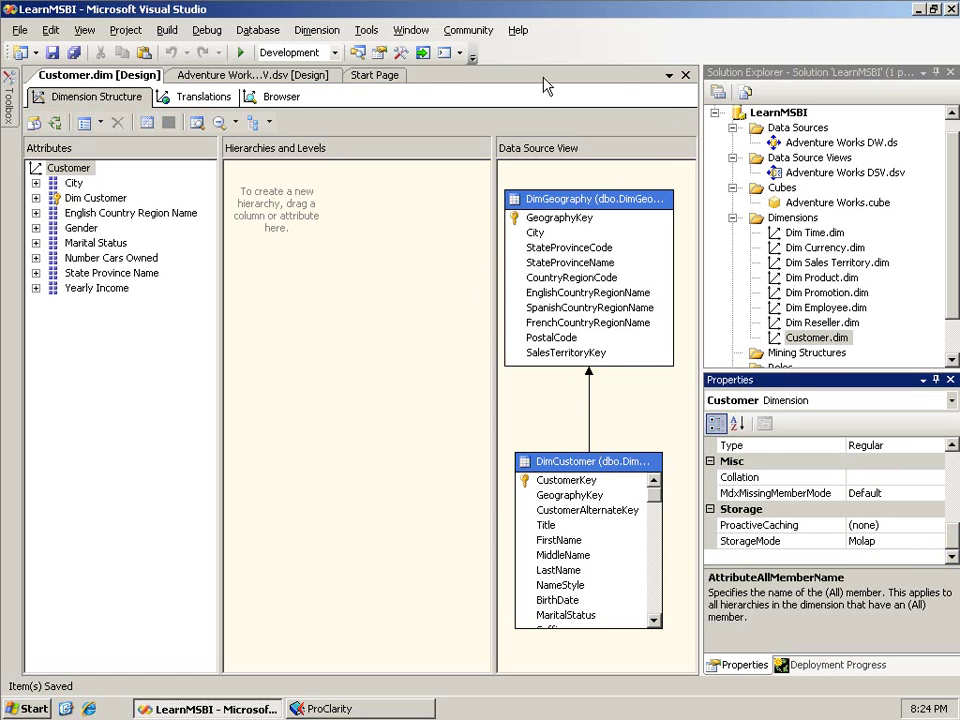
Open the Adventure Works cube and add the Customer dimension to it.
double_click(815, 202)
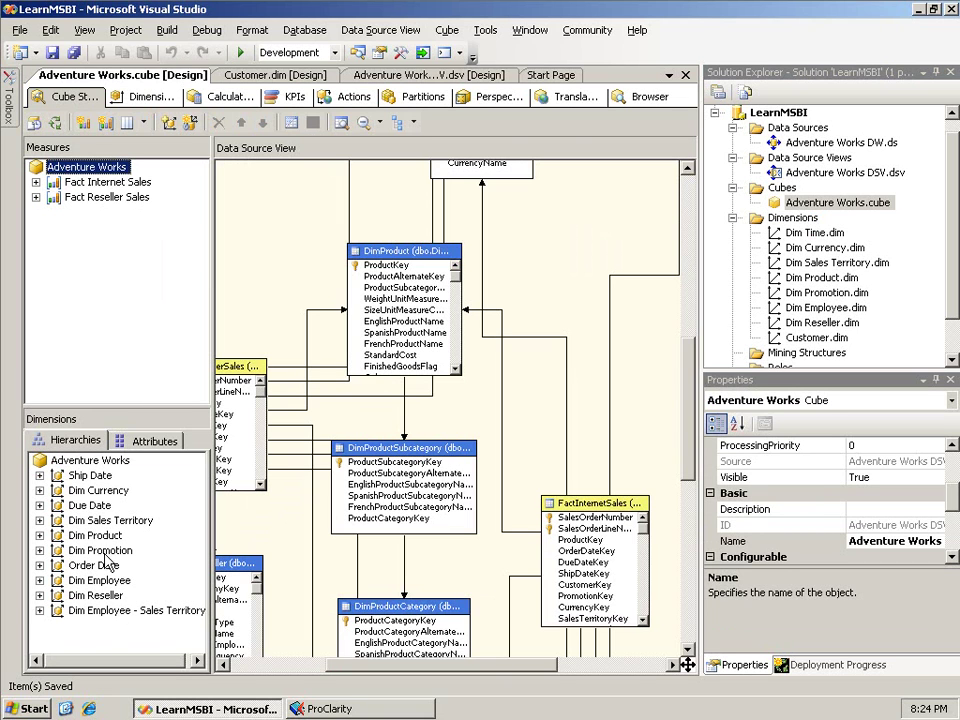
right_click(136, 650)
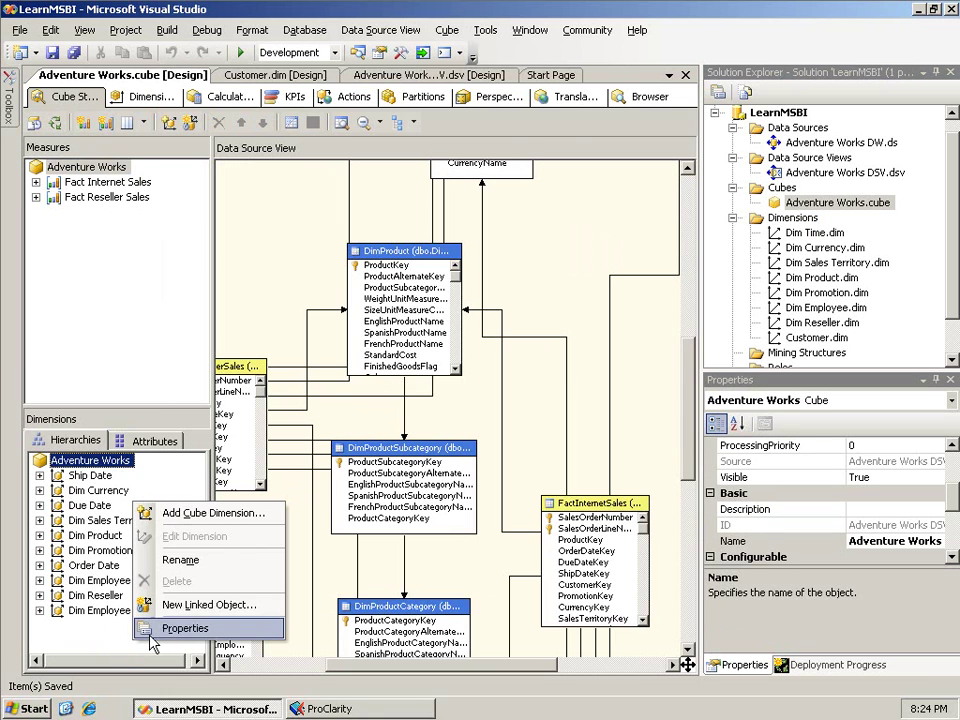
left_click(208, 518)
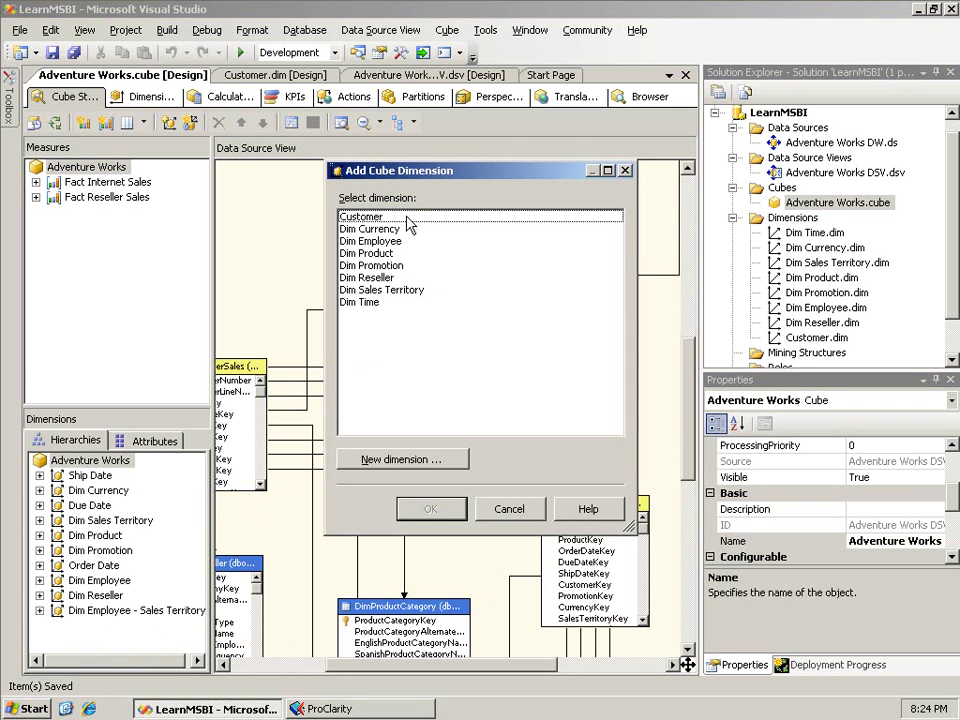
left_click(345, 216)
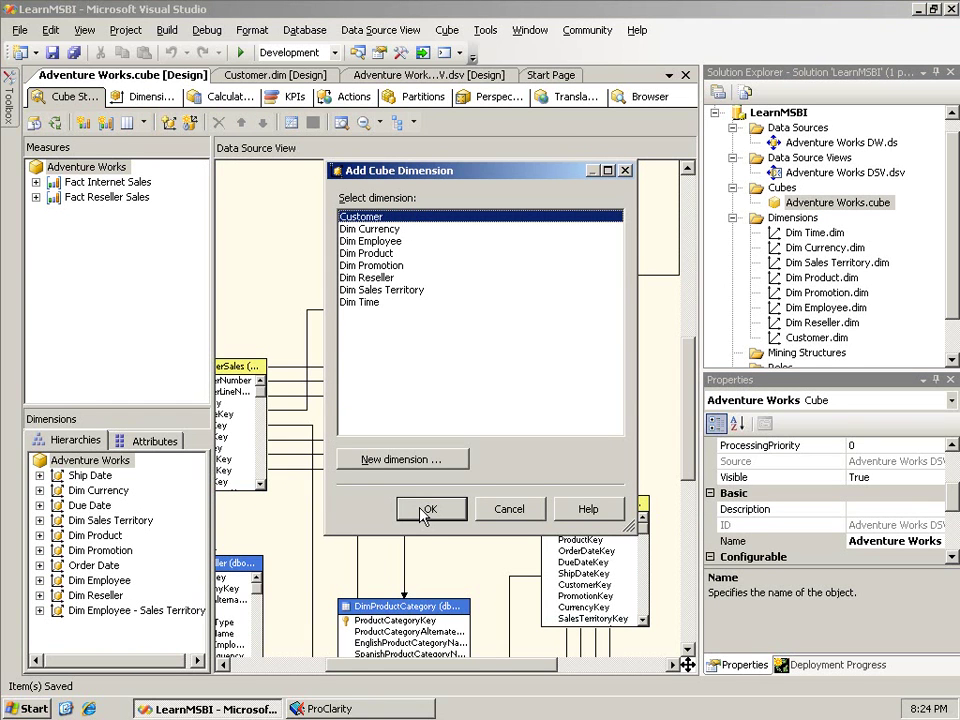
left_click(426, 510)
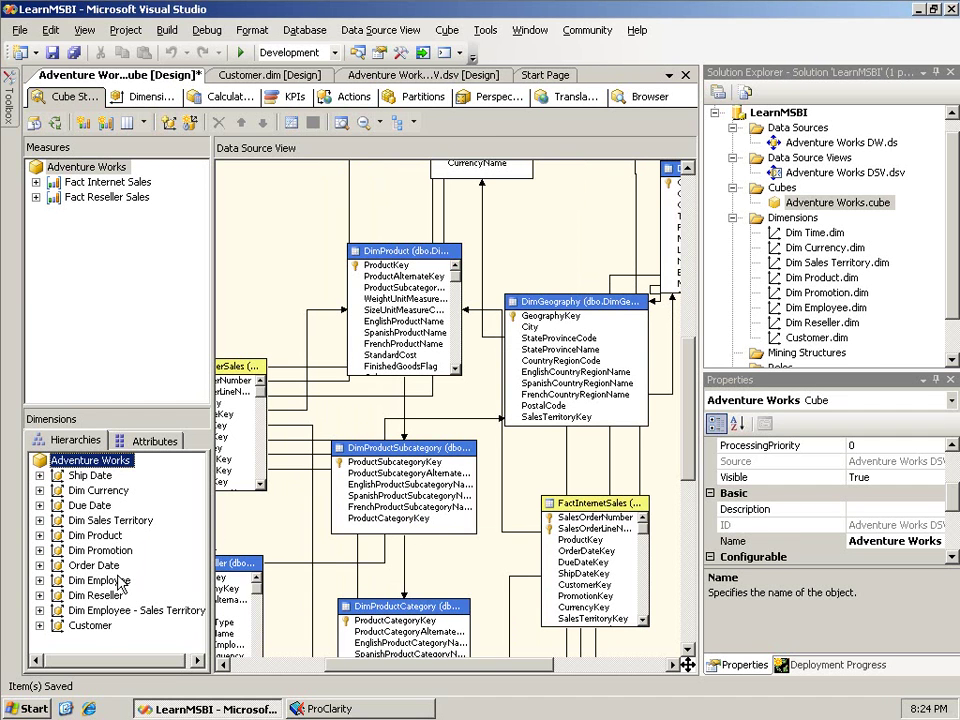
Compare the properties of the Customer cube dimension with those of the project's Customer dimension file.
left_click(91, 627)
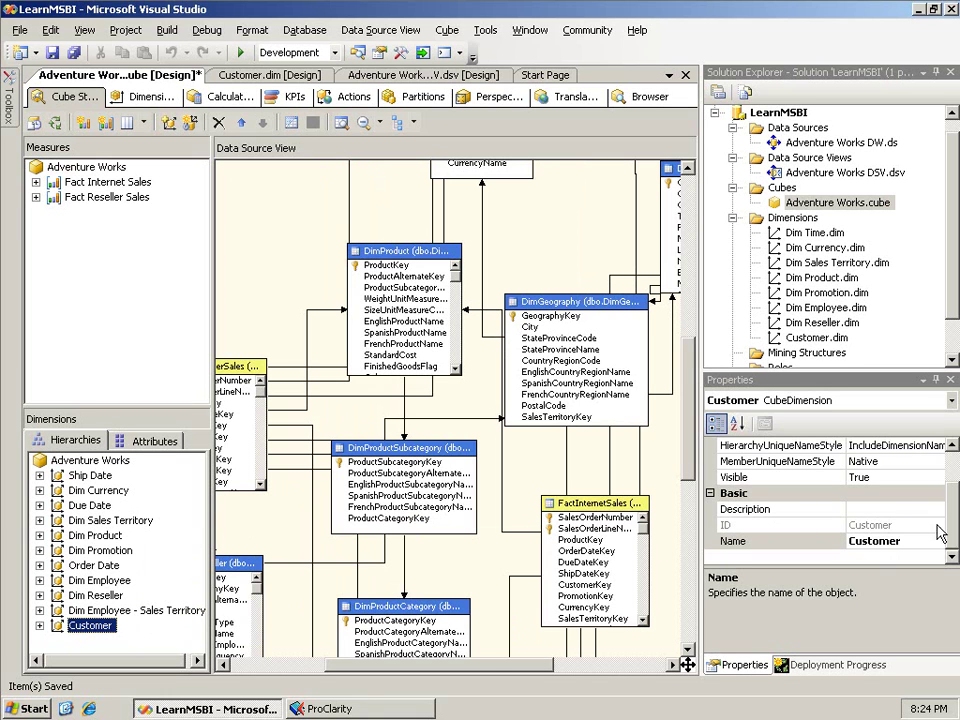
scroll(955, 483, "up", 1)
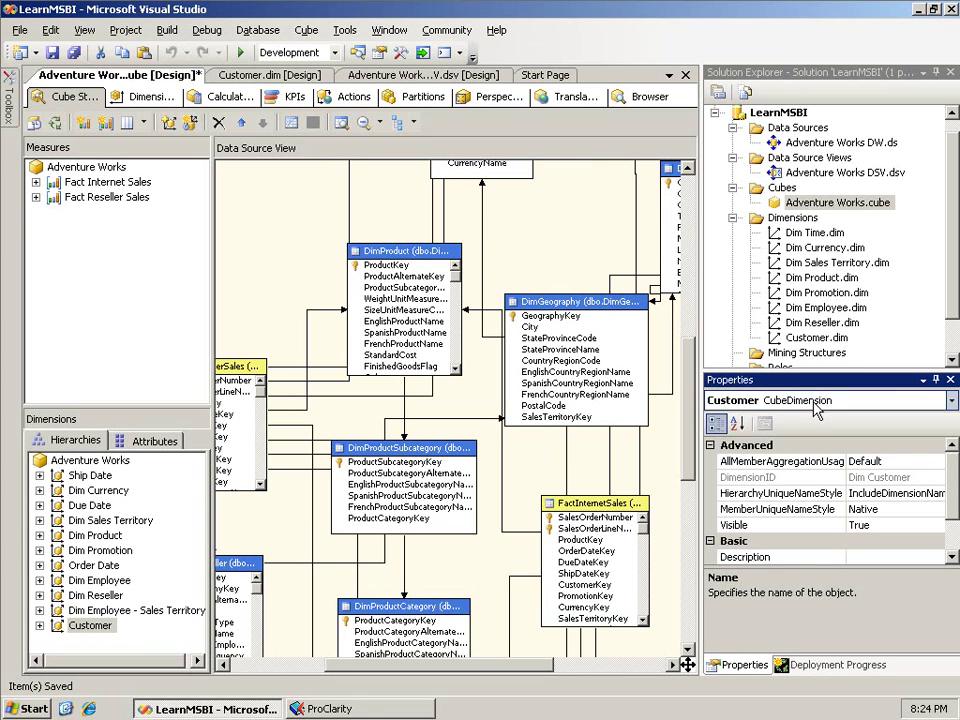
left_click(816, 337)
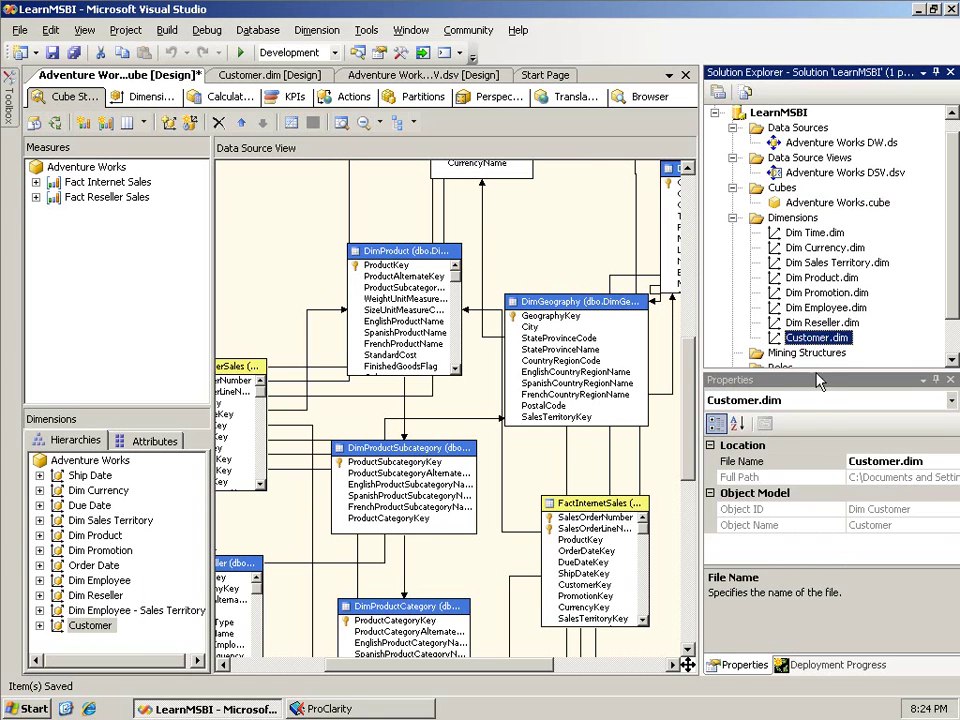
Examine the Customer cube dimension's properties in the Adventure Works cube, including AllMemberAggregationUsage, Visible and Name.
left_click(284, 77)
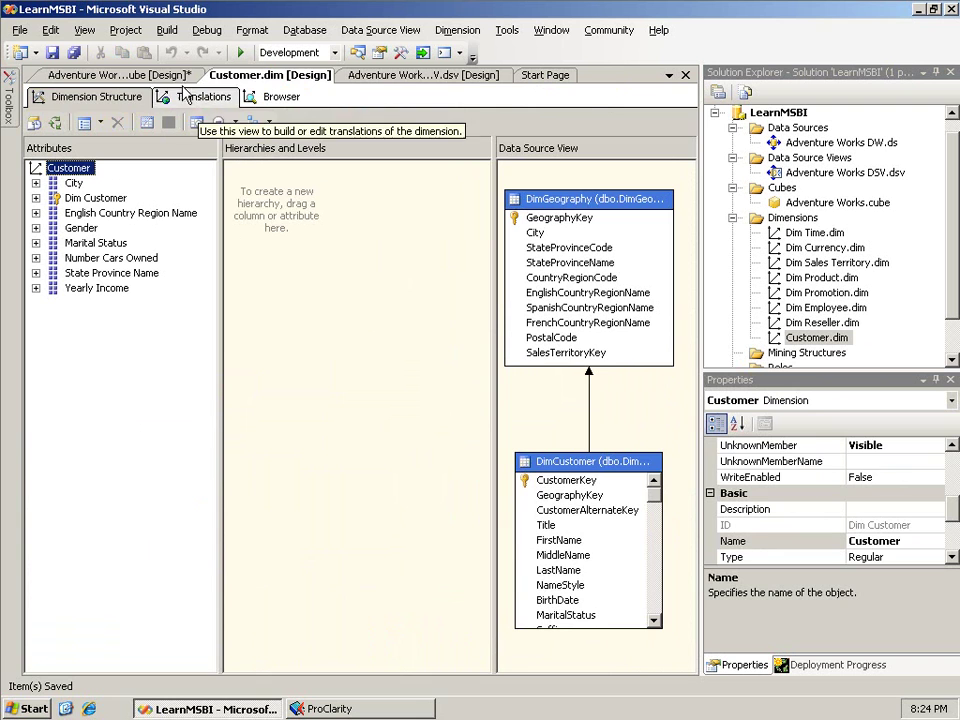
left_click(130, 75)
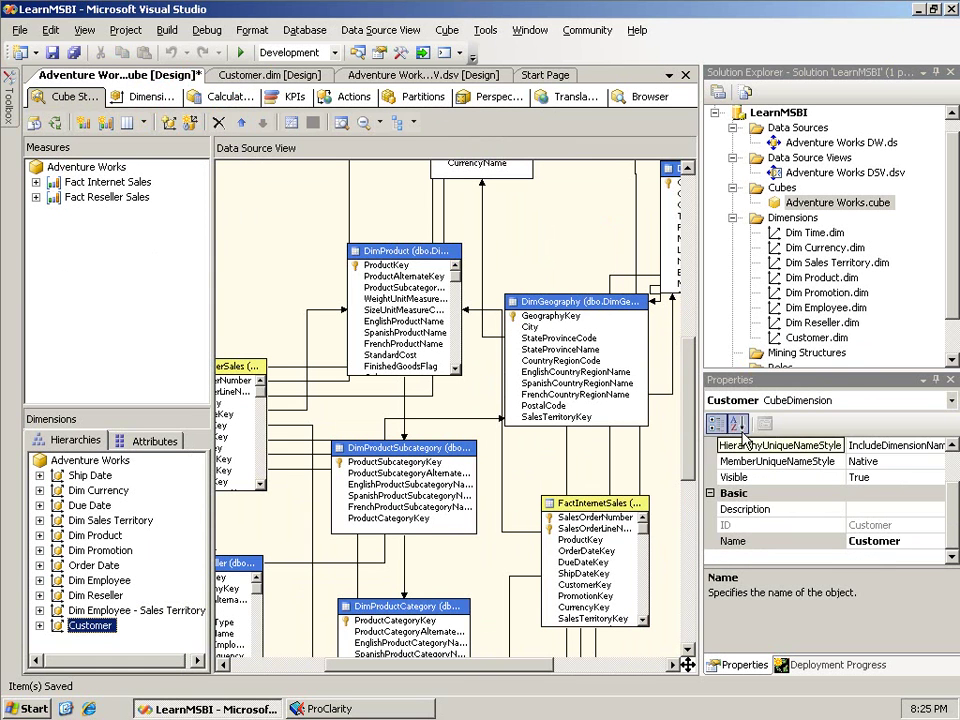
scroll(957, 490, "up", 1)
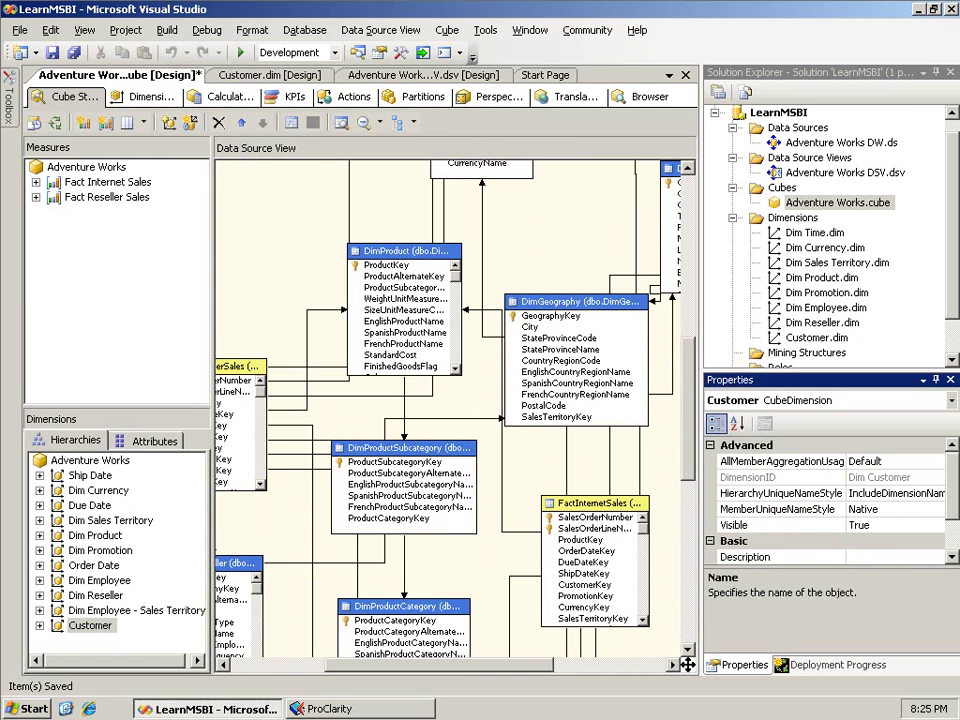
left_click(806, 466)
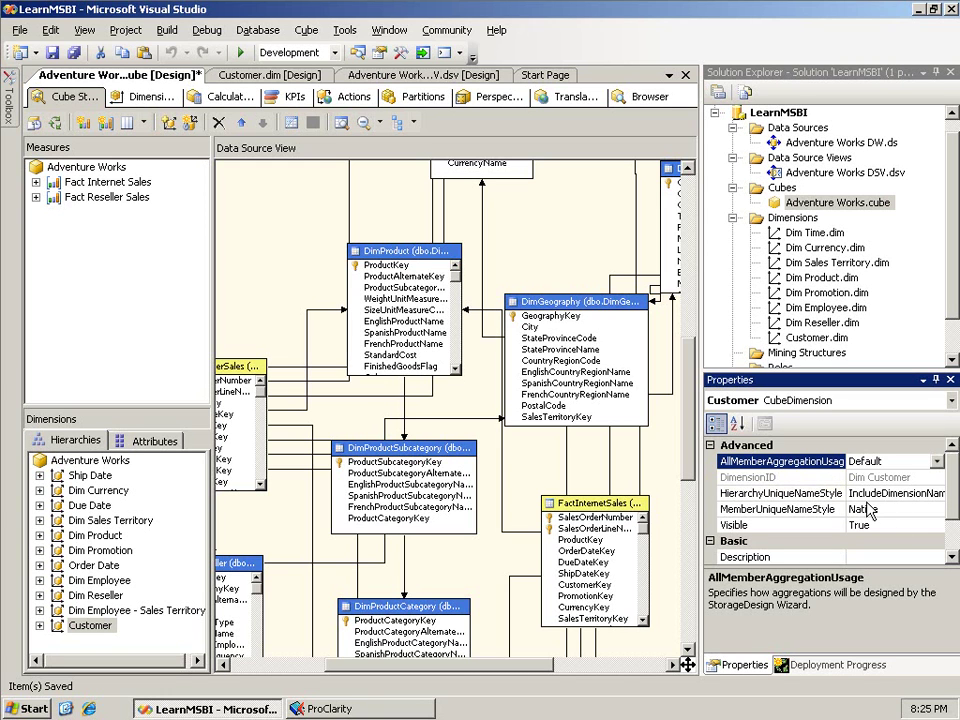
left_click_drag(955, 490, 935, 511)
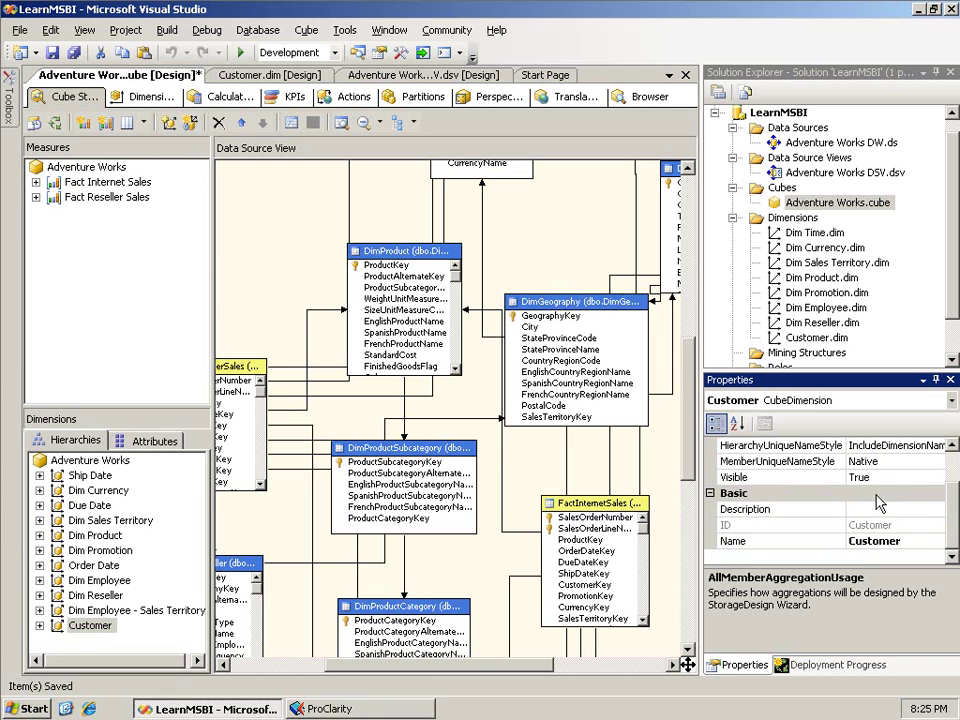
left_click(796, 480)
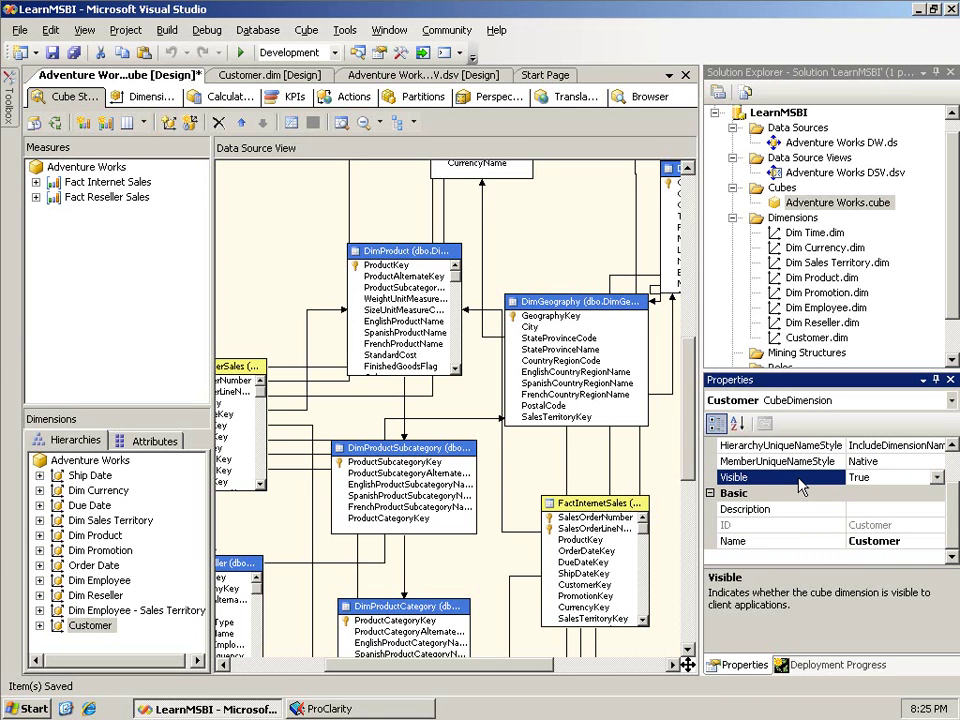
left_click(793, 548)
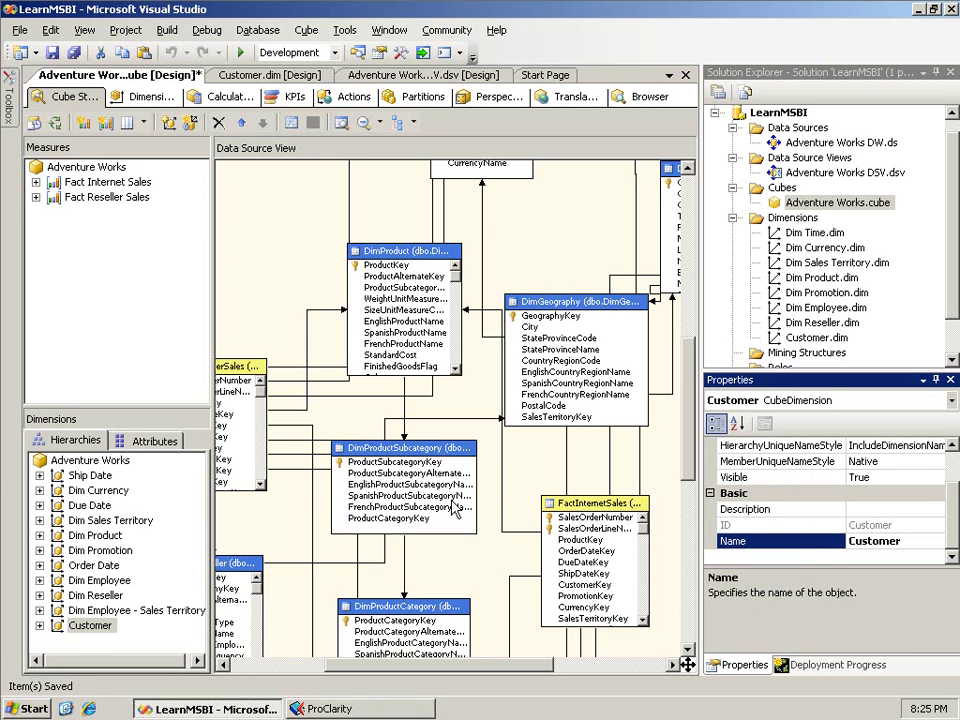
Compare the DimensionID, ID and Name properties of the Ship Date and Due Date cube dimensions.
left_click(92, 477)
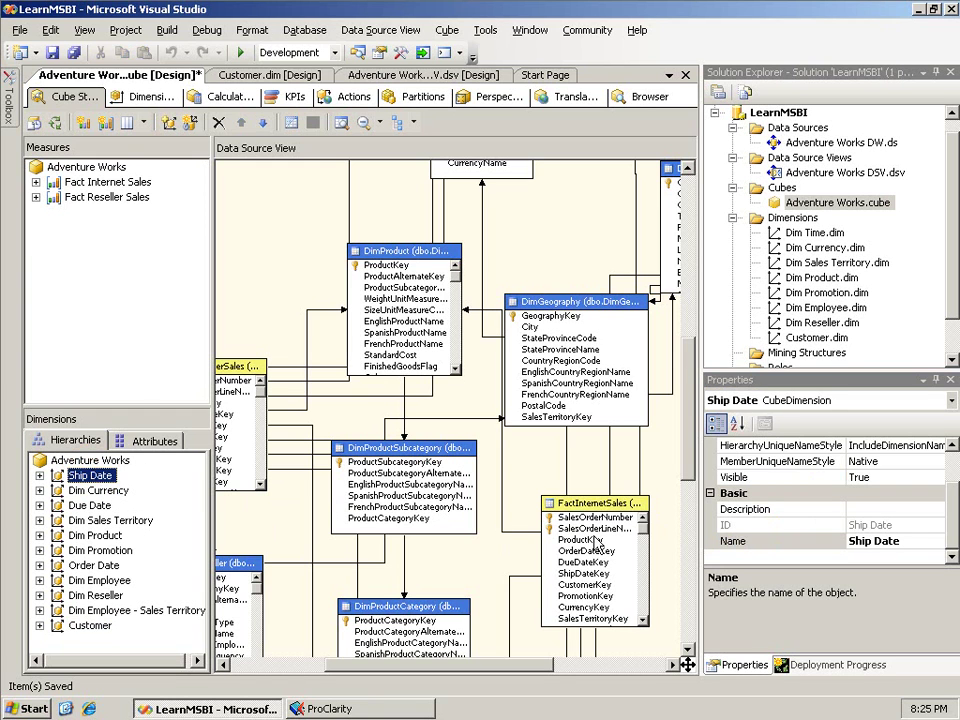
left_click_drag(951, 518, 954, 486)
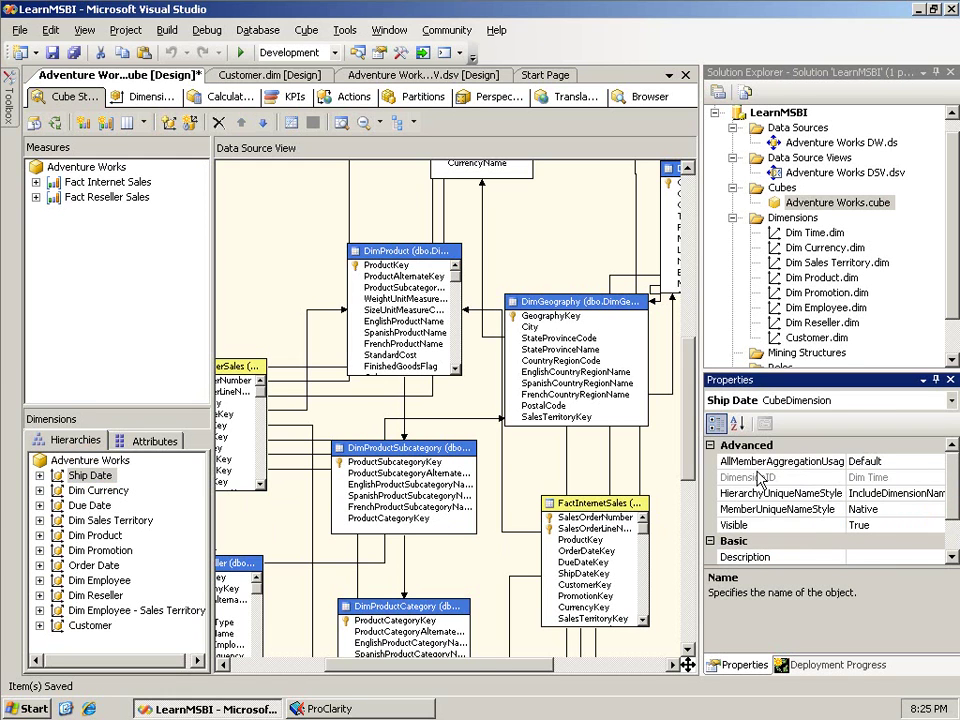
left_click(890, 477)
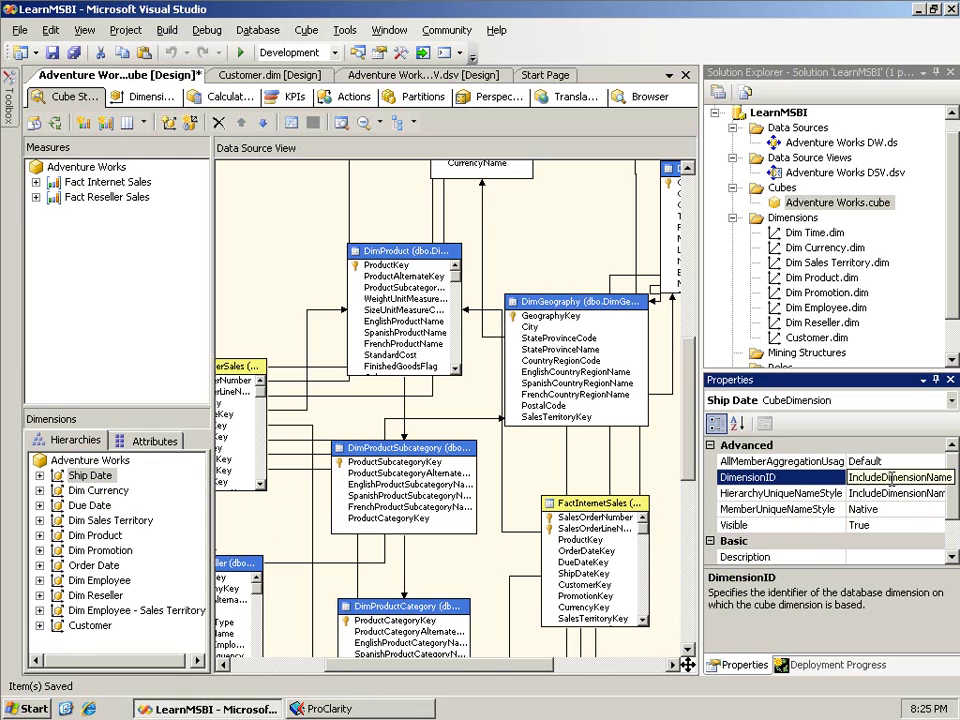
left_click_drag(950, 487, 951, 520)
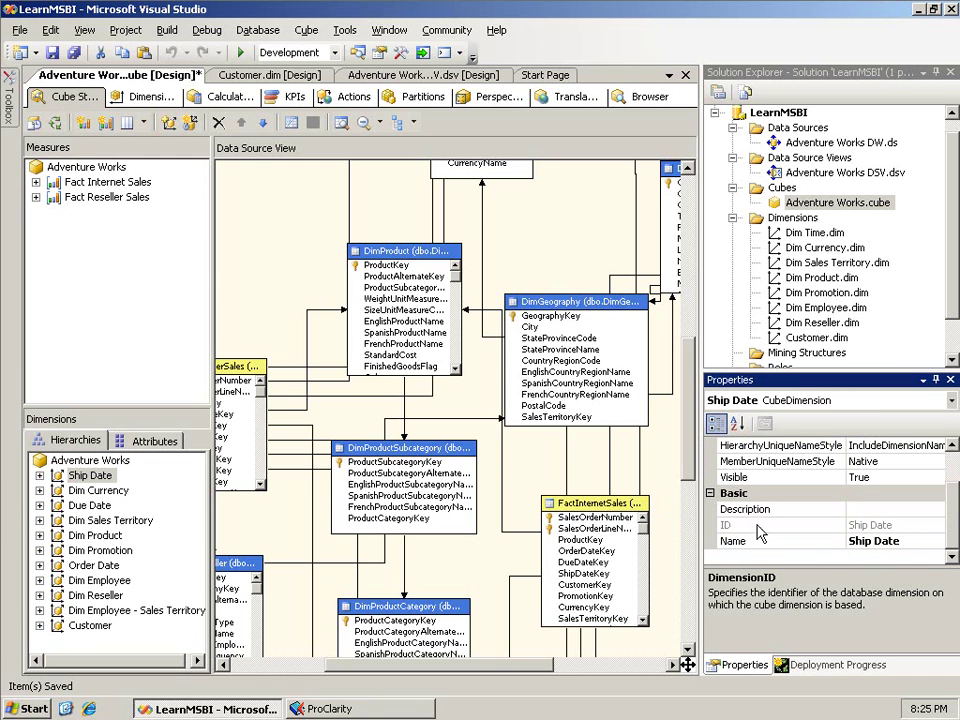
left_click(88, 505)
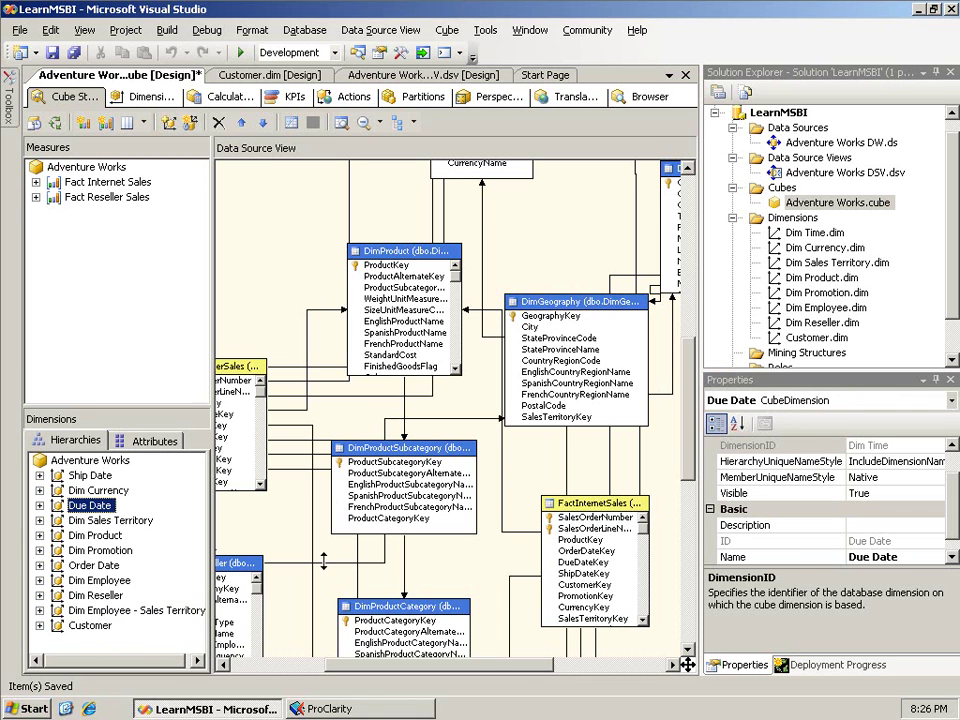
In the Customer dimension, rename the English Country Region Name attribute to Country.
left_click(268, 78)
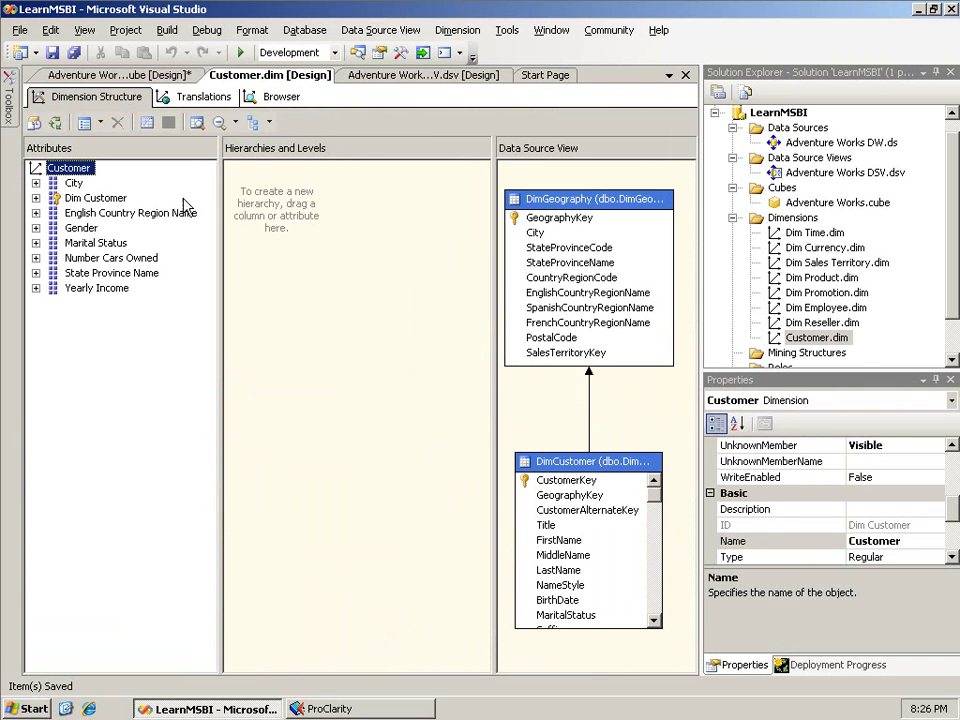
left_click(127, 216)
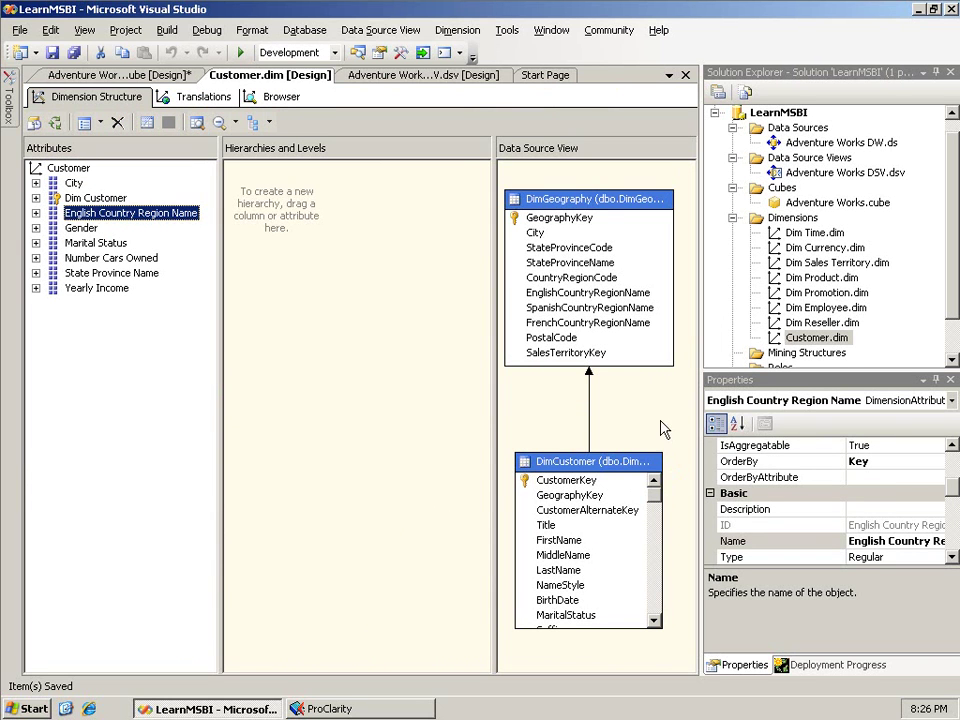
left_click_drag(698, 405, 667, 403)
left_click_drag(471, 399, 418, 401)
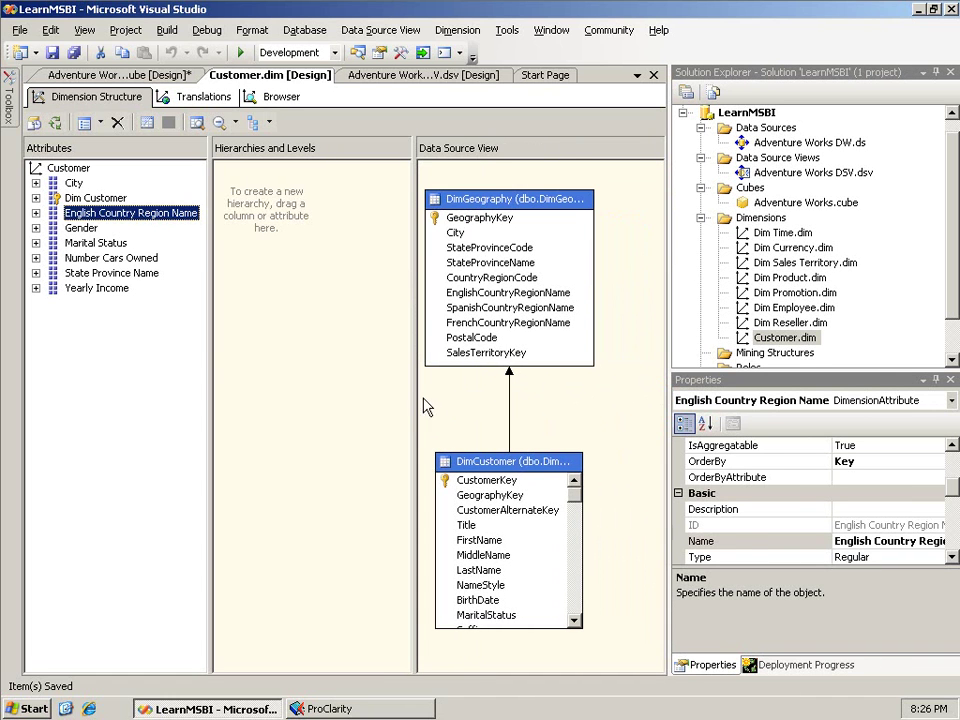
left_click(752, 543)
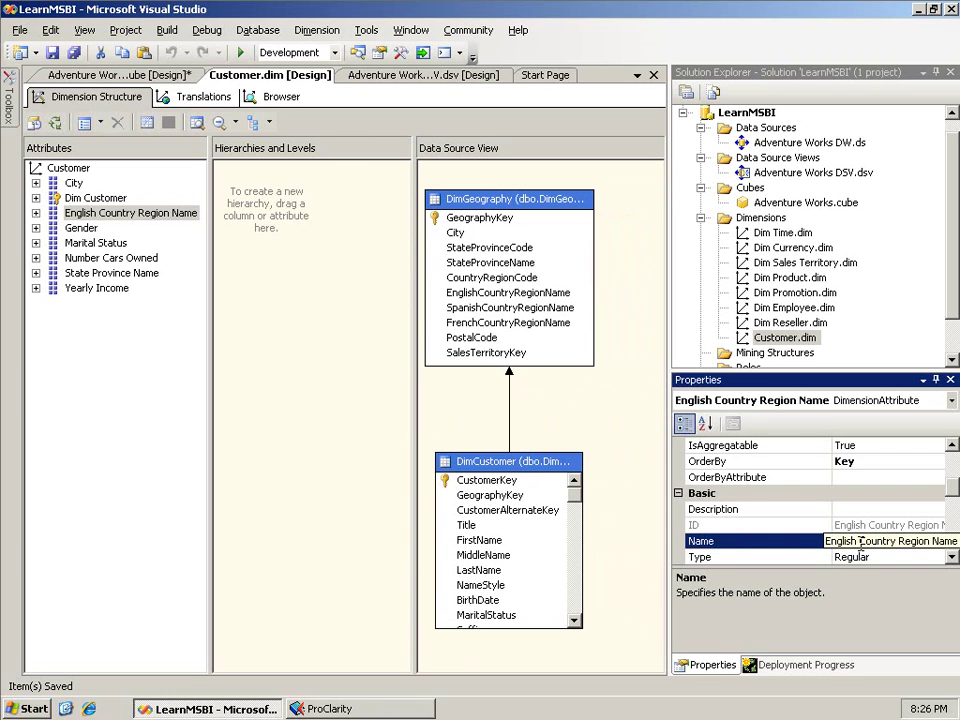
left_click(858, 543)
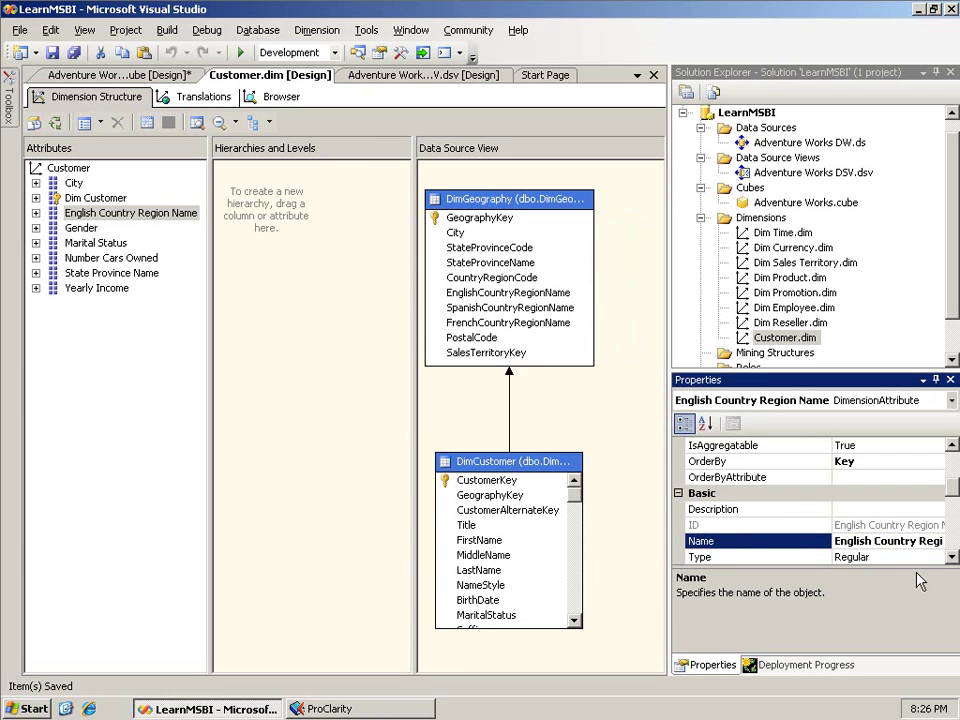
key("shift+Right")
key("shift+Right")
key("shift+Right")
key("shift+Right")
key("shift+Right")
key("shift+Right")
key("shift+Right")
key("End")
key("BackSpace")
key("BackSpace")
key("BackSpace")
key("BackSpace")
key("BackSpace")
key("BackSpace")
key("BackSpace")
key("BackSpace")
key("BackSpace")
key("BackSpace")
key("BackSpace")
key("BackSpace")
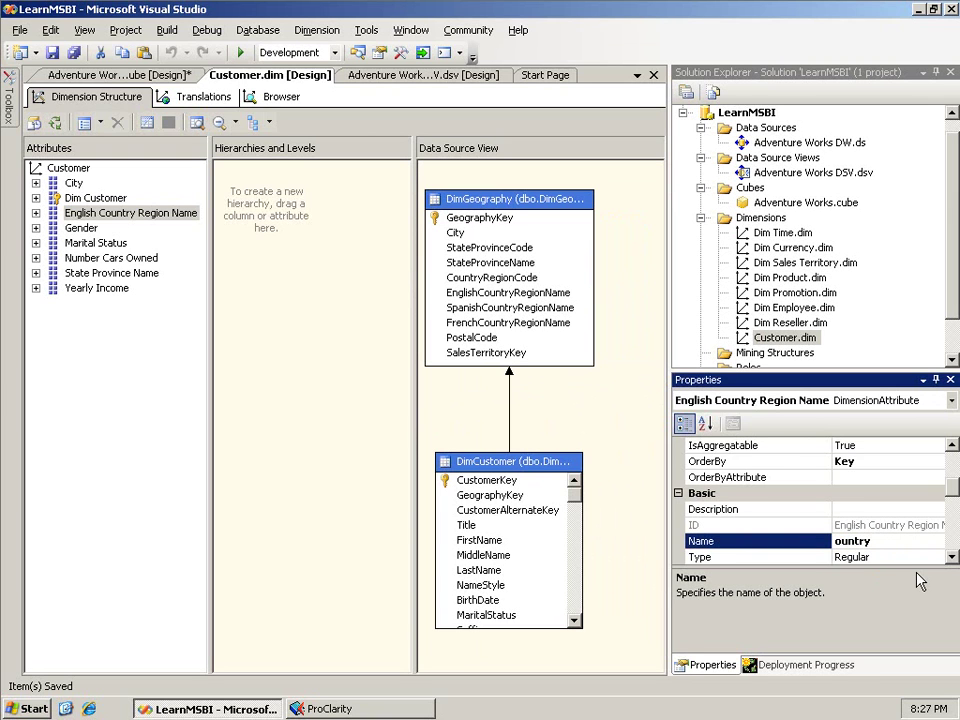
left_click(810, 528)
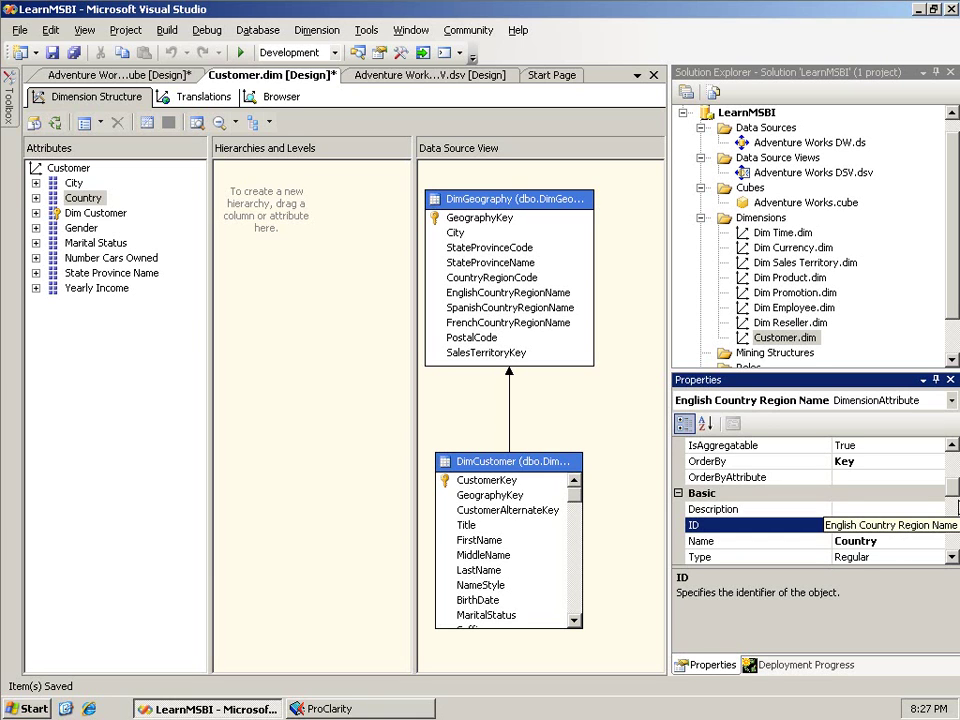
Set the Country attribute's AttributeHierarchyDisplayFolder to Geography, widening the properties area so full property names can be read.
left_click_drag(953, 490, 927, 462)
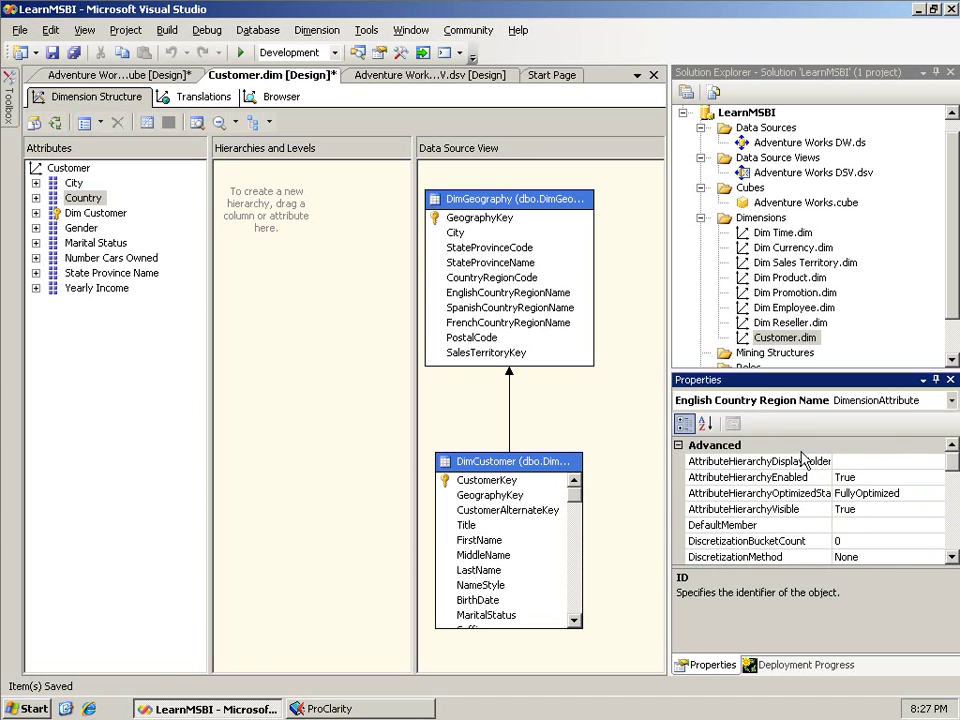
left_click_drag(665, 443, 615, 444)
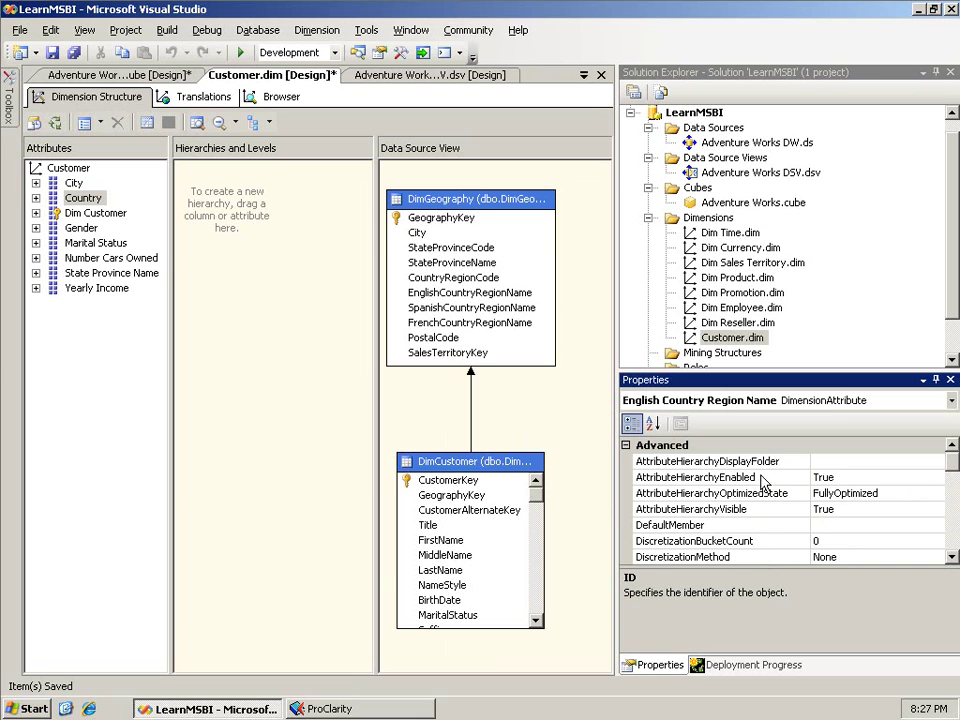
left_click(705, 463)
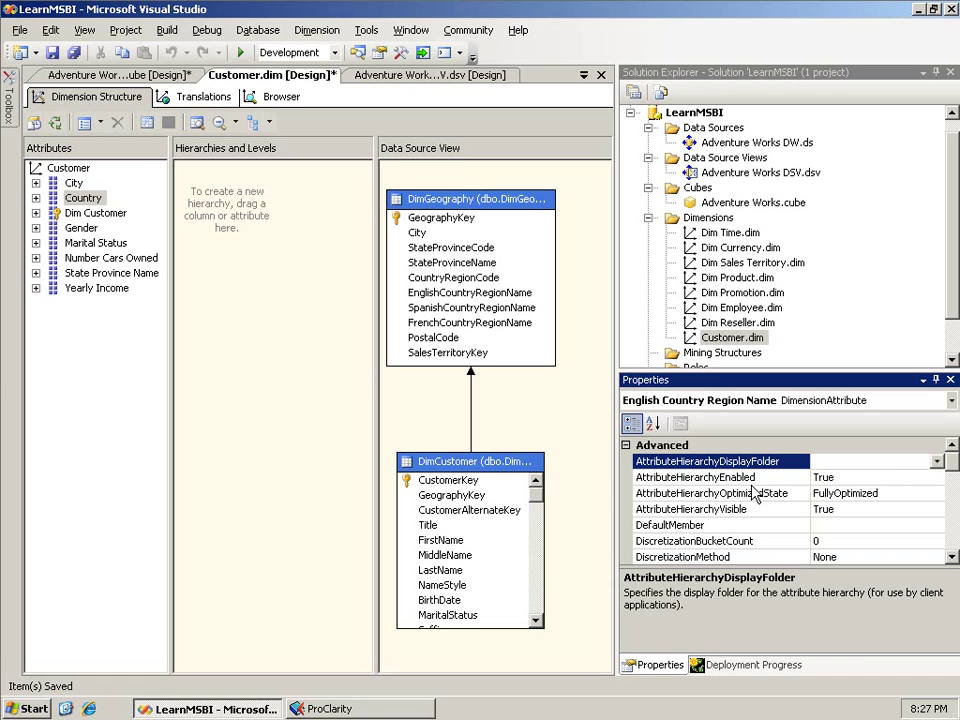
left_click(834, 464)
type("Geography")
key("Return")
left_click(890, 477)
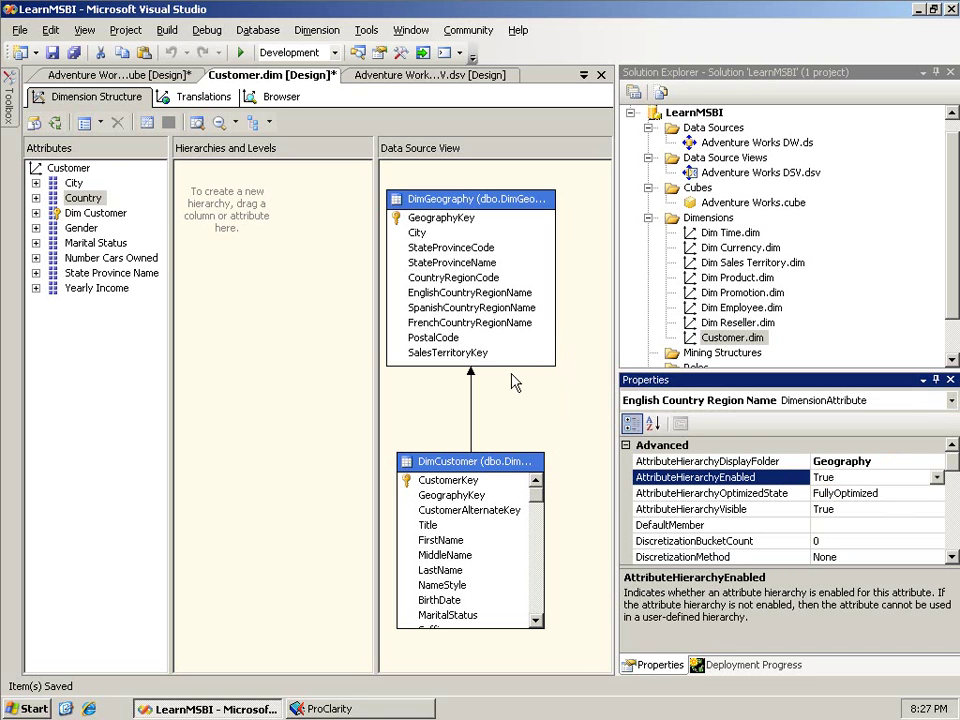
left_click(90, 198)
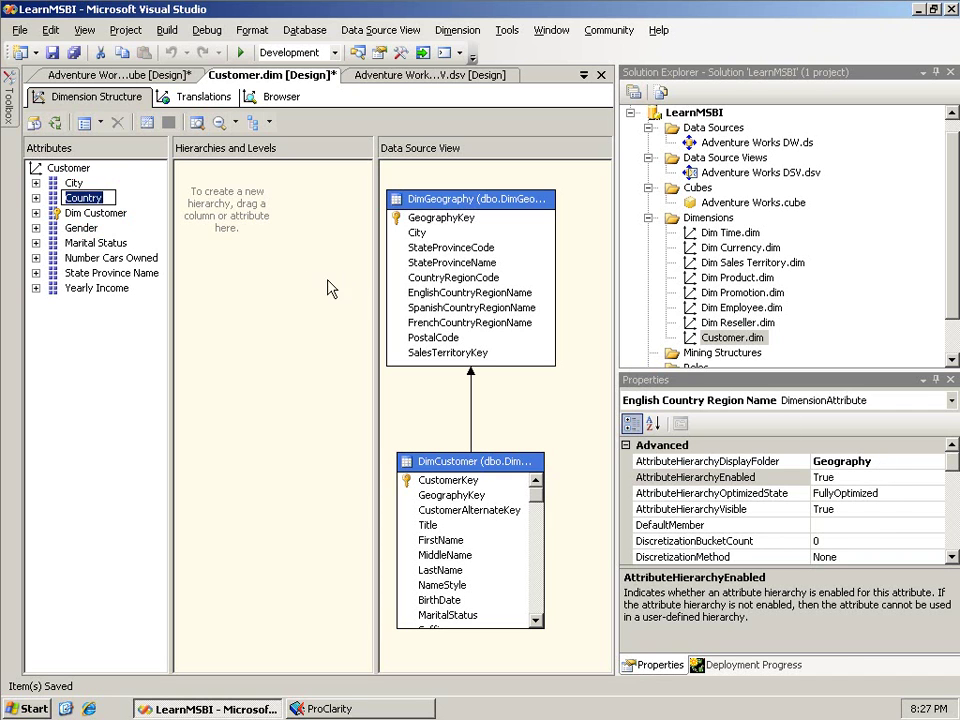
Assign the City and State Province Name attributes to the existing Geography display folder.
left_click(74, 183)
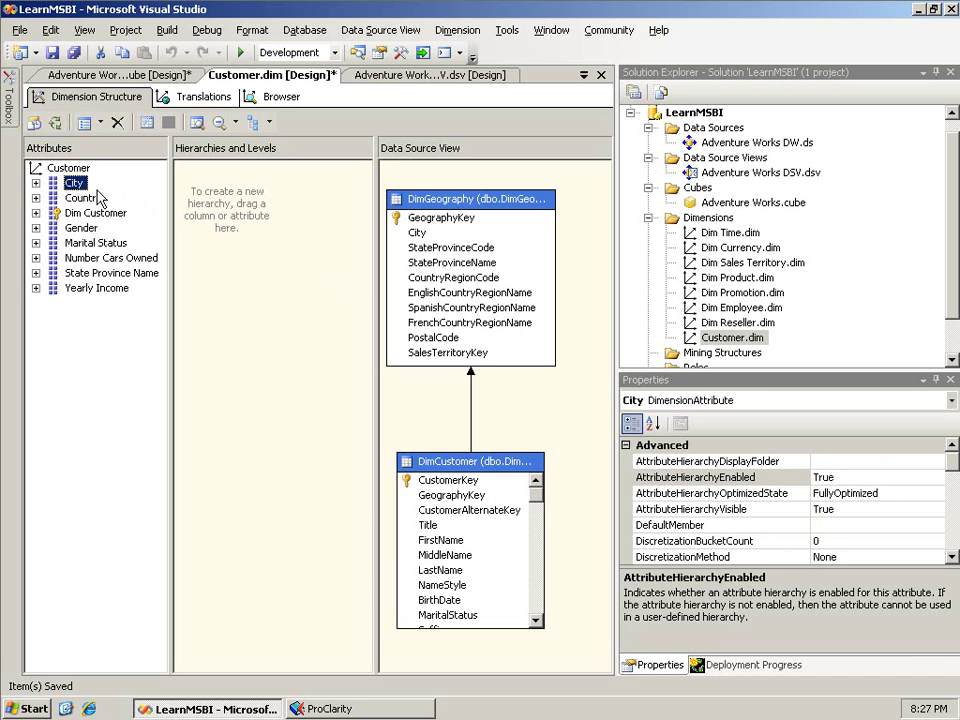
left_click(932, 463)
left_click(919, 480)
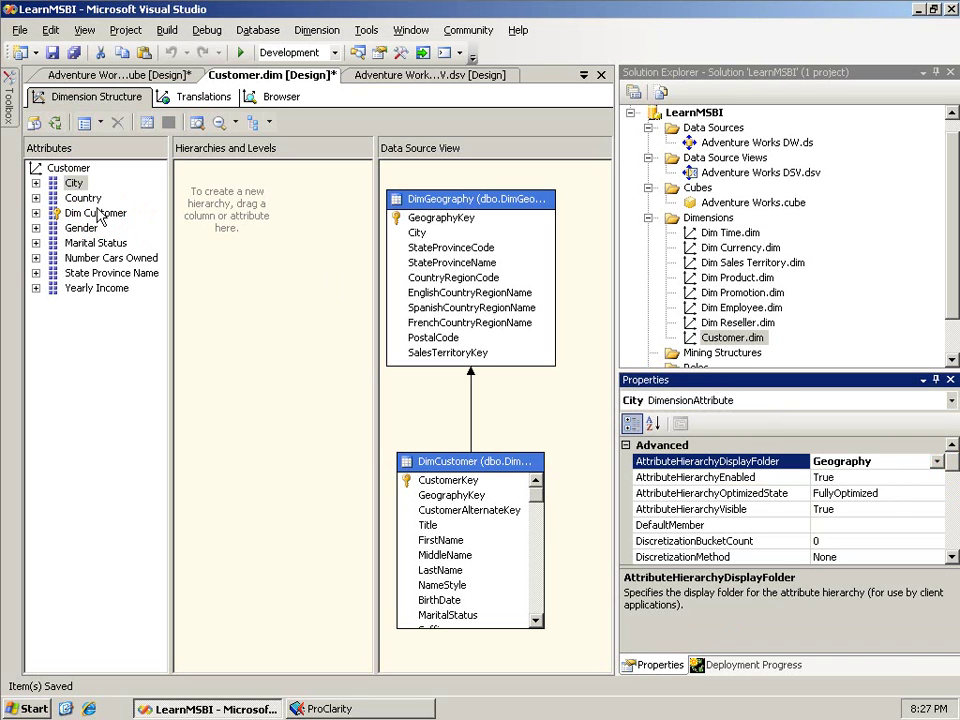
left_click(110, 273)
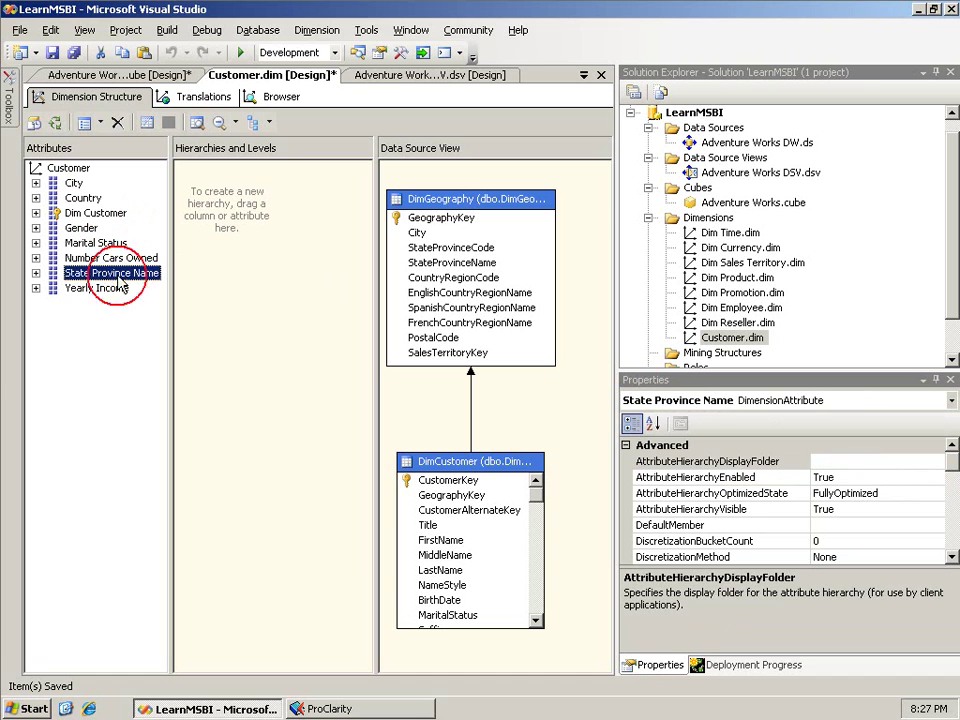
left_click(928, 461)
left_click(936, 461)
left_click(904, 480)
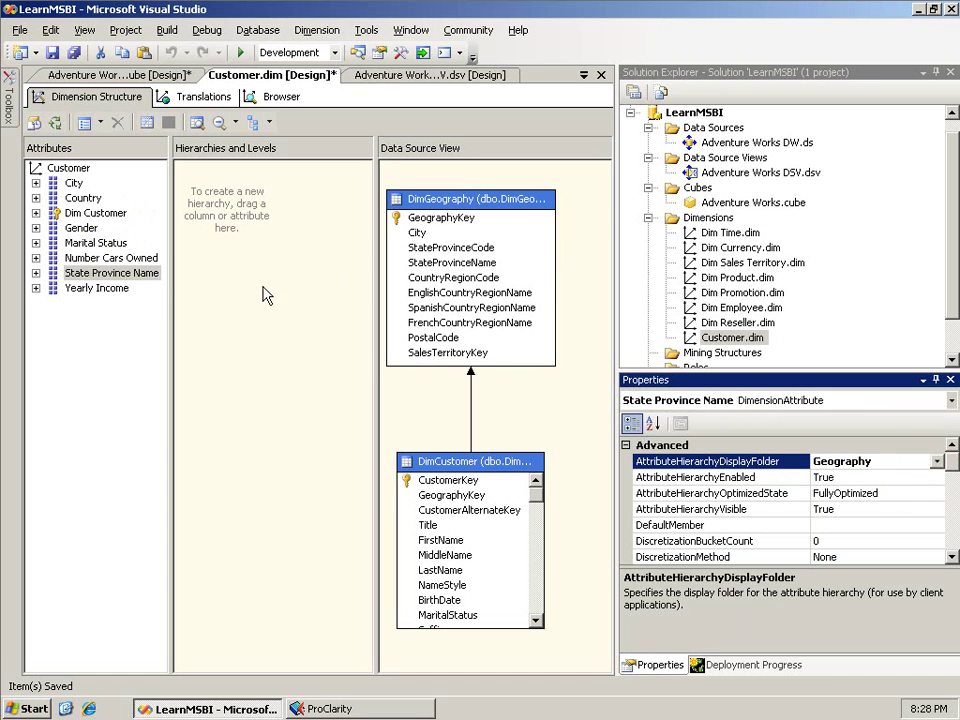
Set the Gender attribute's AttributeHierarchyDisplayFolder to Demographics.
left_click(81, 228)
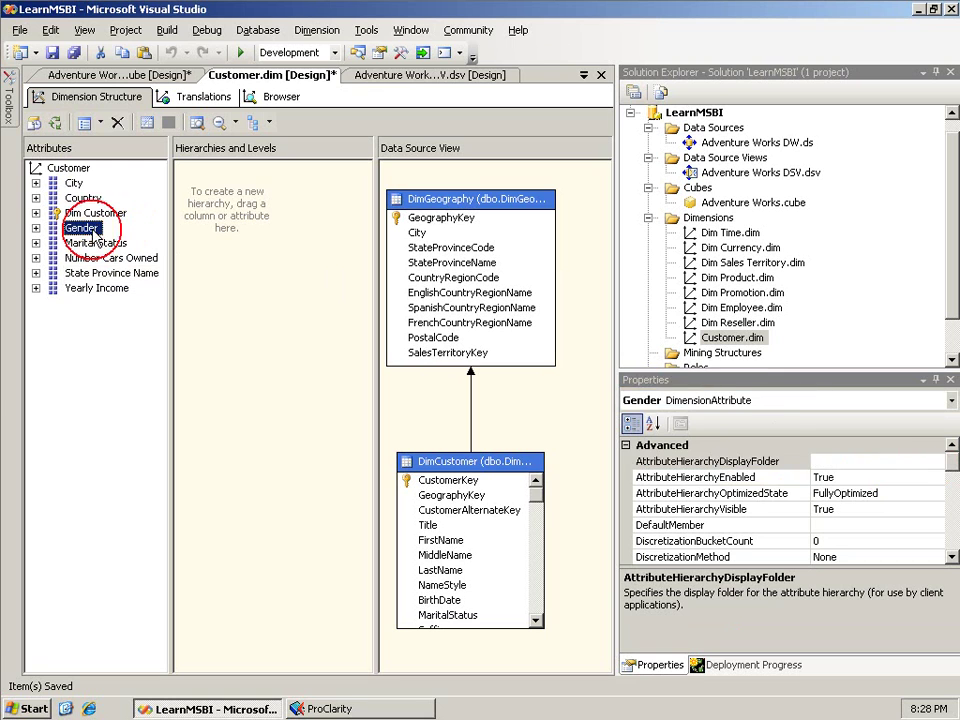
left_click(827, 461)
type("Demo")
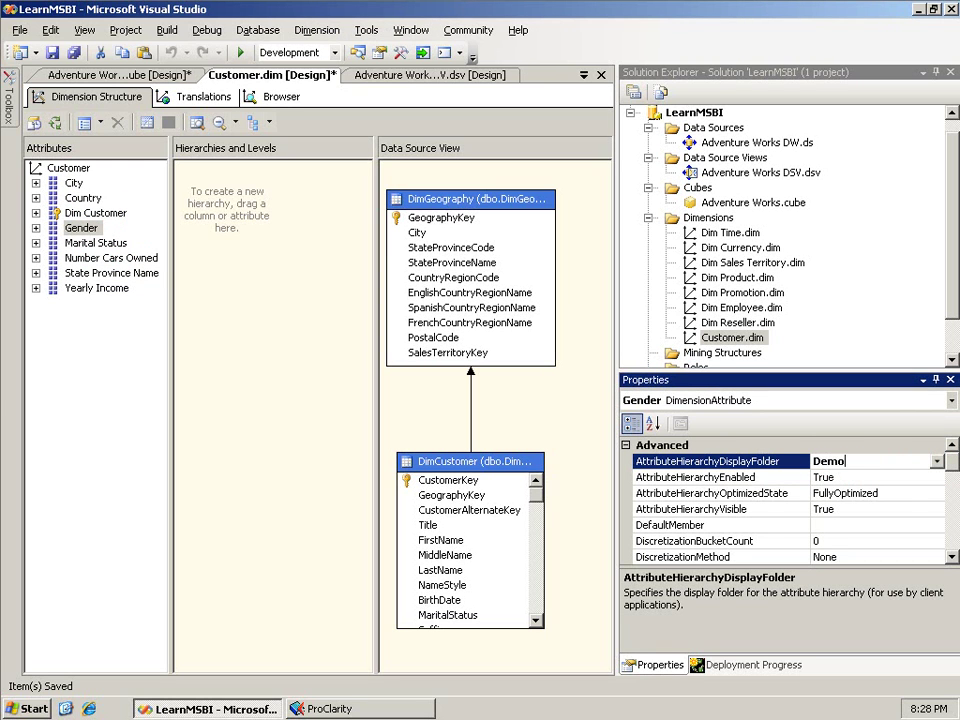
type("graphics")
left_click(885, 477)
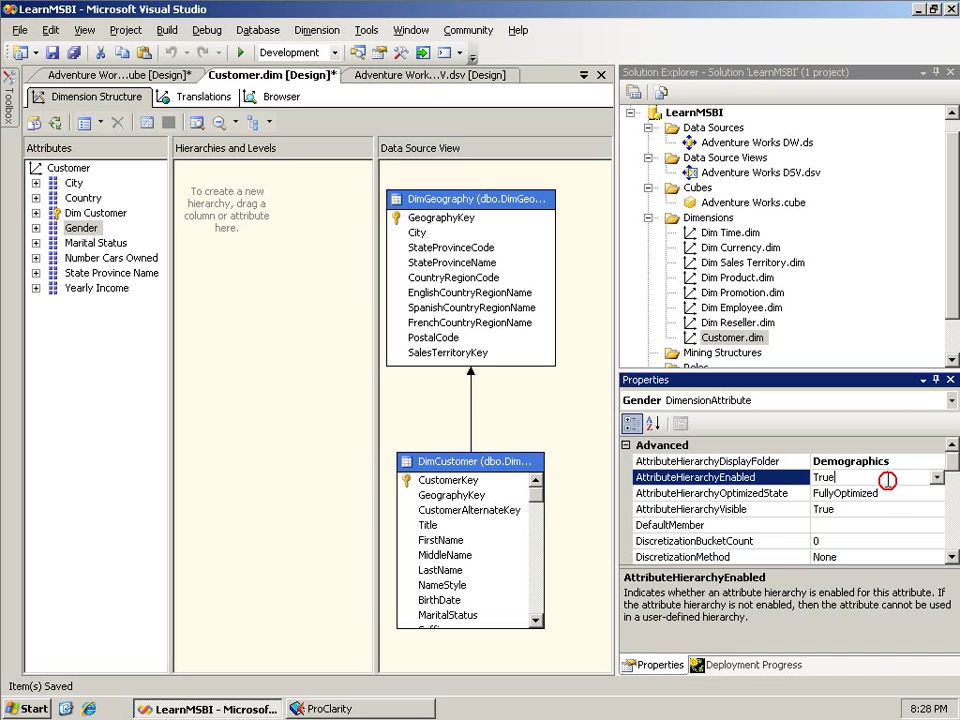
Assign the Marital Status, Number Cars Owned and Yearly Income attributes together to the existing Demographics display folder.
left_click(108, 245)
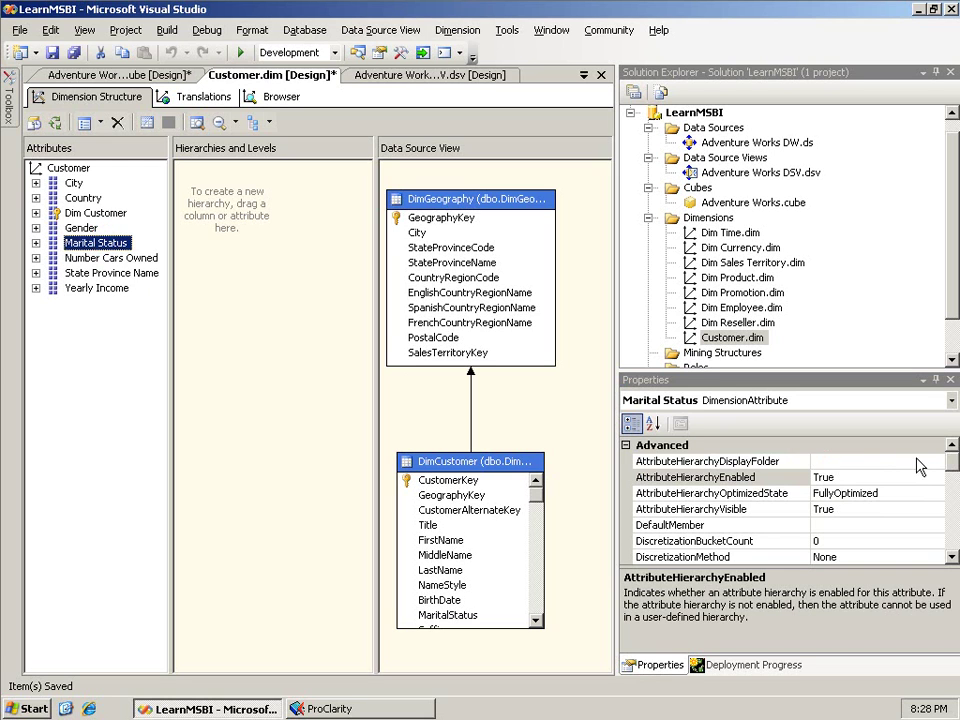
left_click(150, 259, "ctrl")
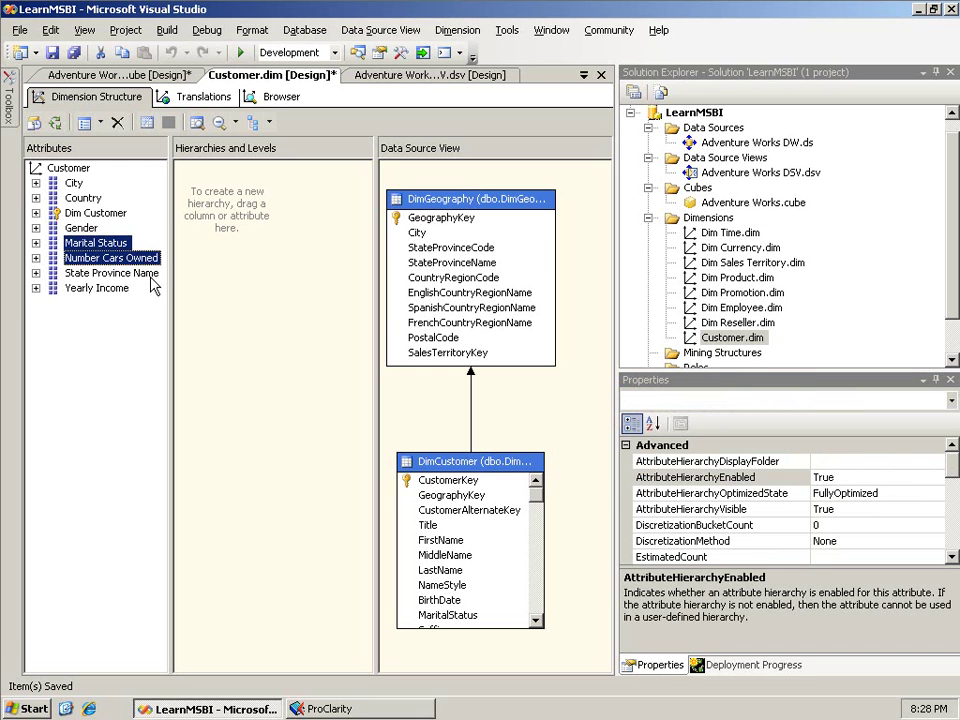
left_click(118, 290, "ctrl")
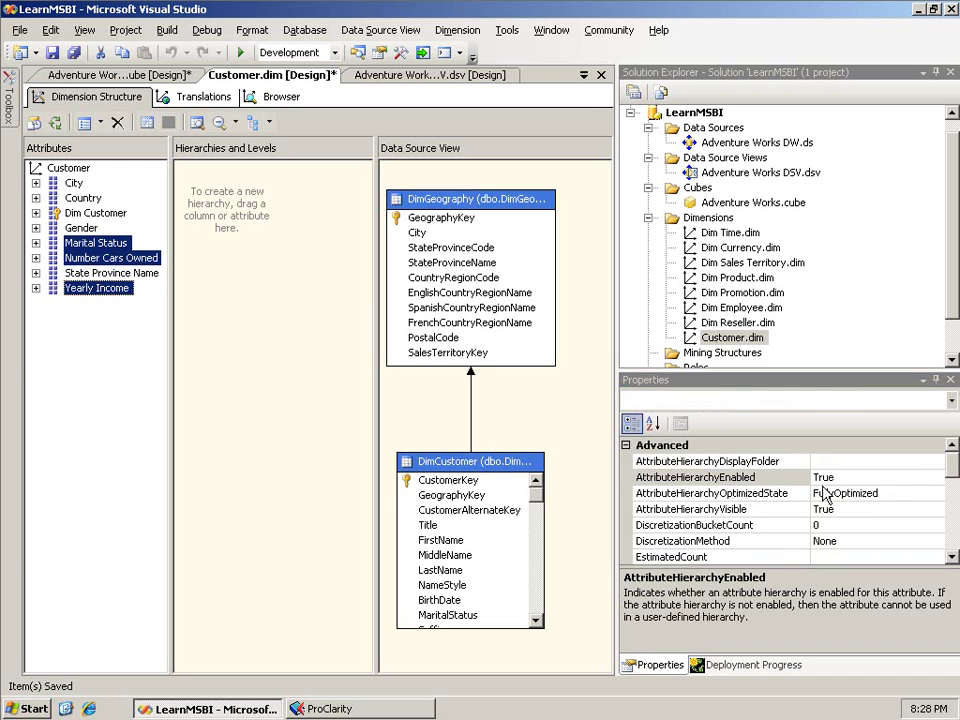
left_click(900, 461)
left_click(936, 461)
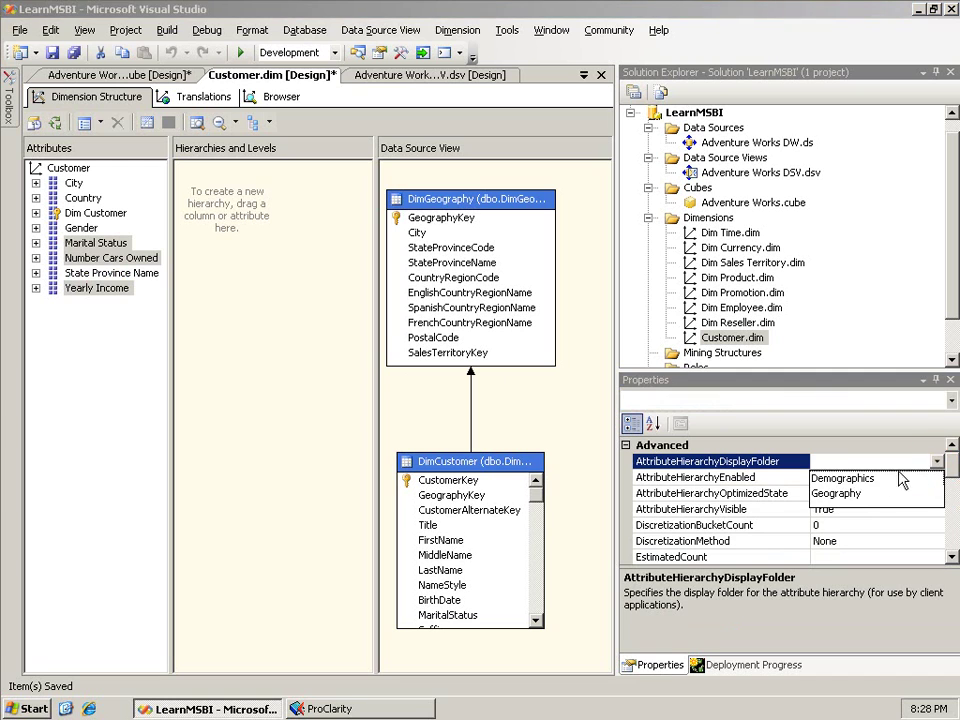
left_click(858, 480)
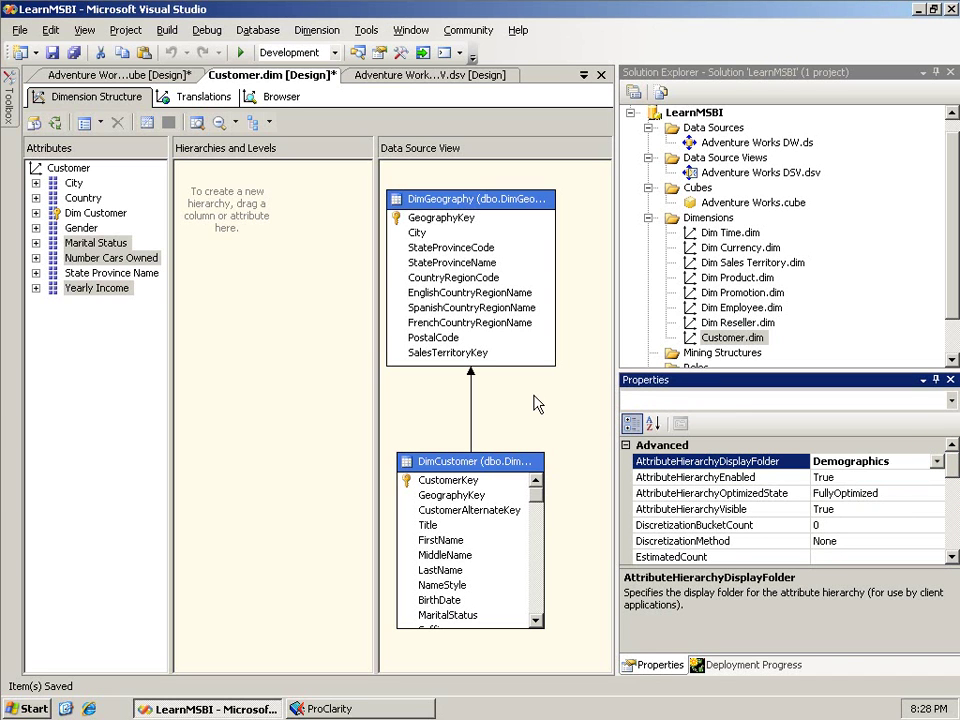
Check the City and Country attributes' properties and examine the available AttributeHierarchyOptimizedState options for Country.
left_click(74, 184)
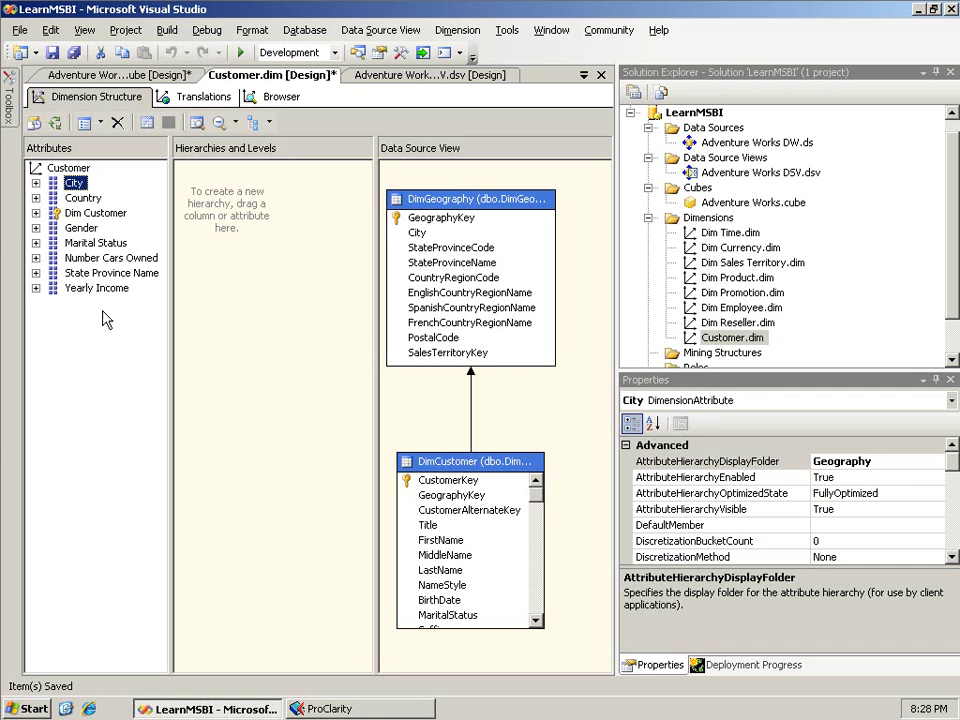
left_click(84, 202)
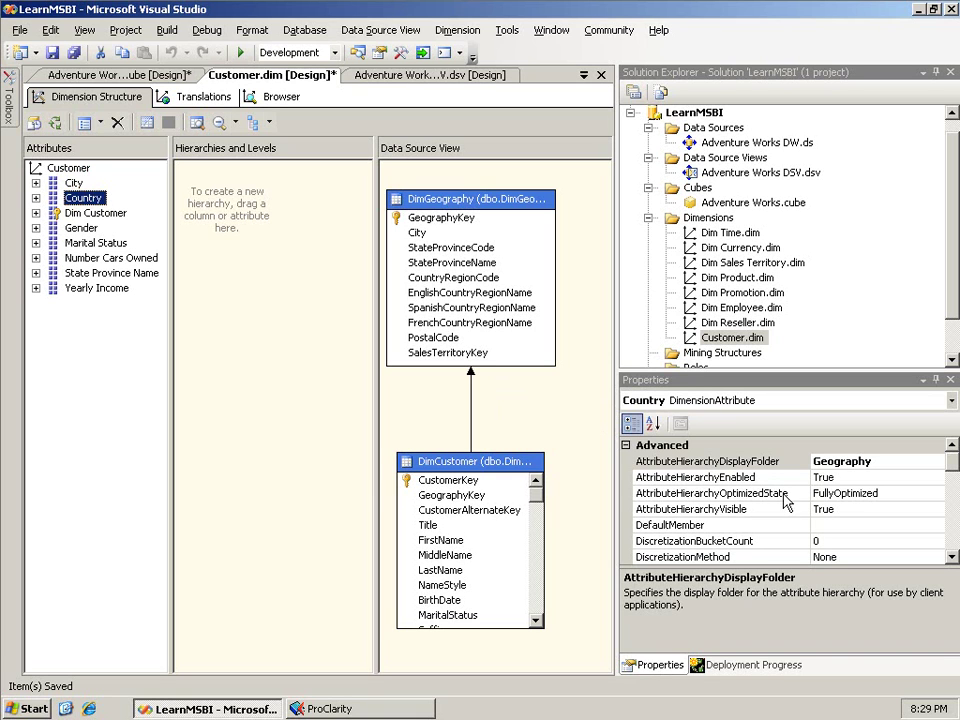
left_click(786, 494)
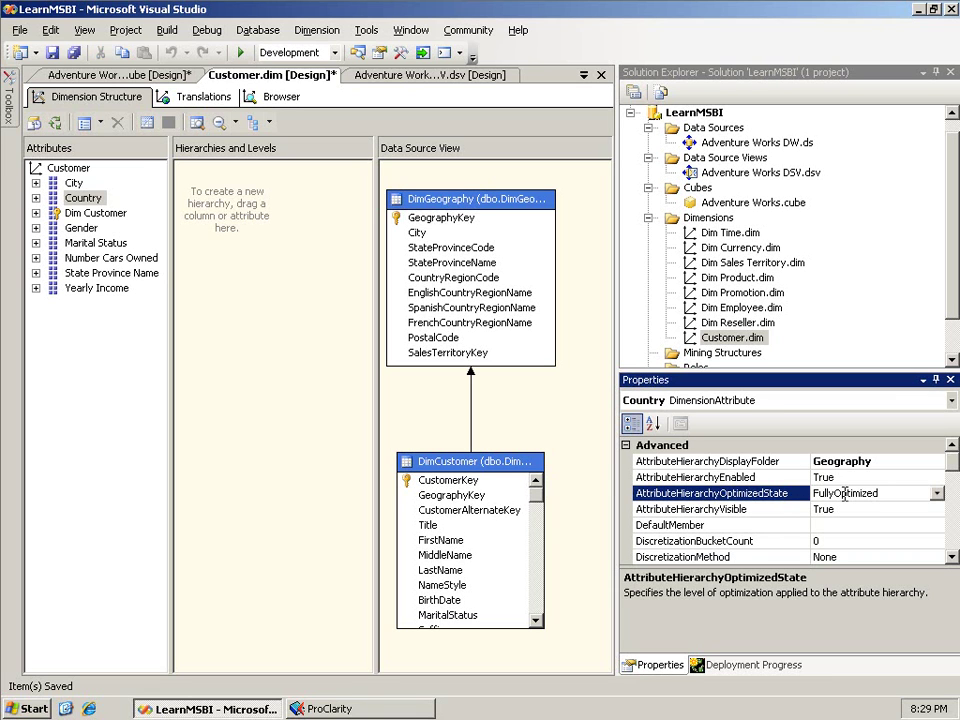
left_click(936, 493)
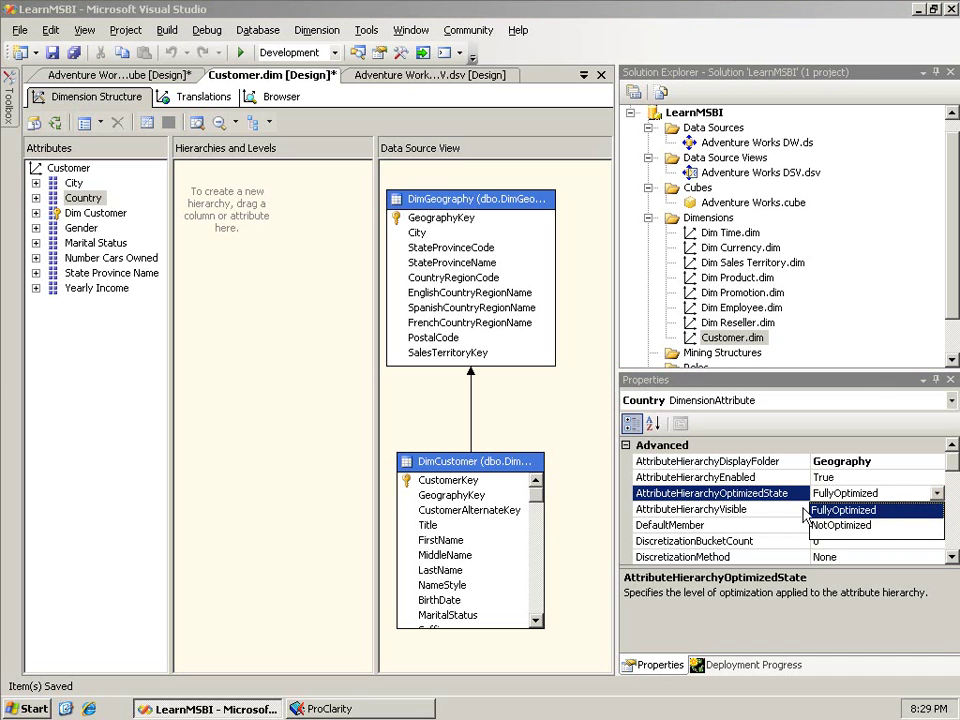
left_click(767, 499)
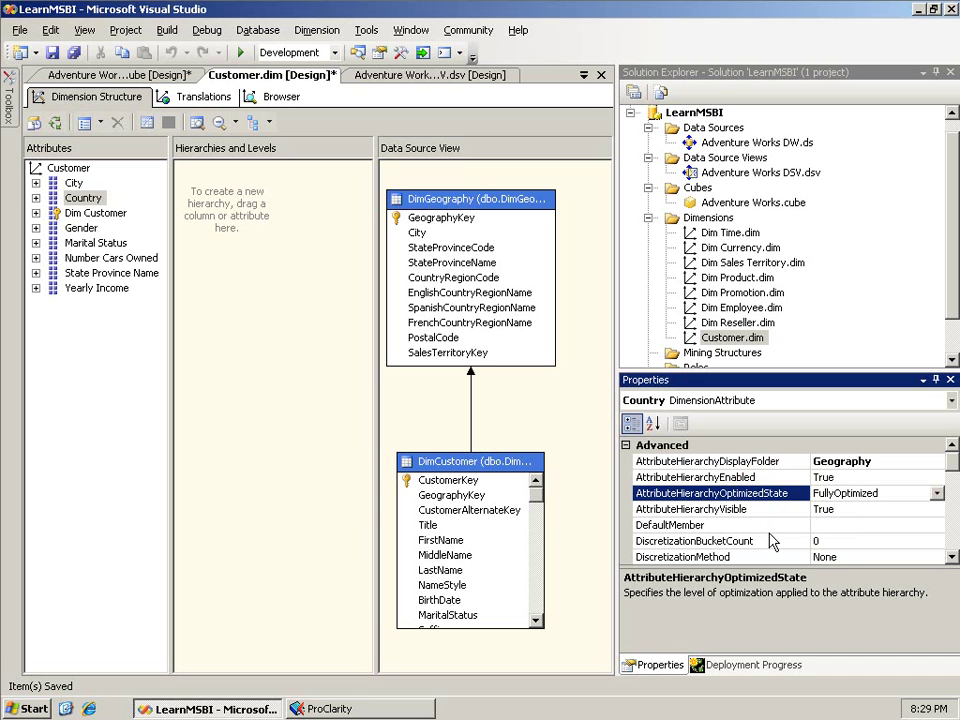
Examine the Country attribute's DefaultMember settings, including choosing a specific member as the default, without saving a custom default.
left_click(822, 526)
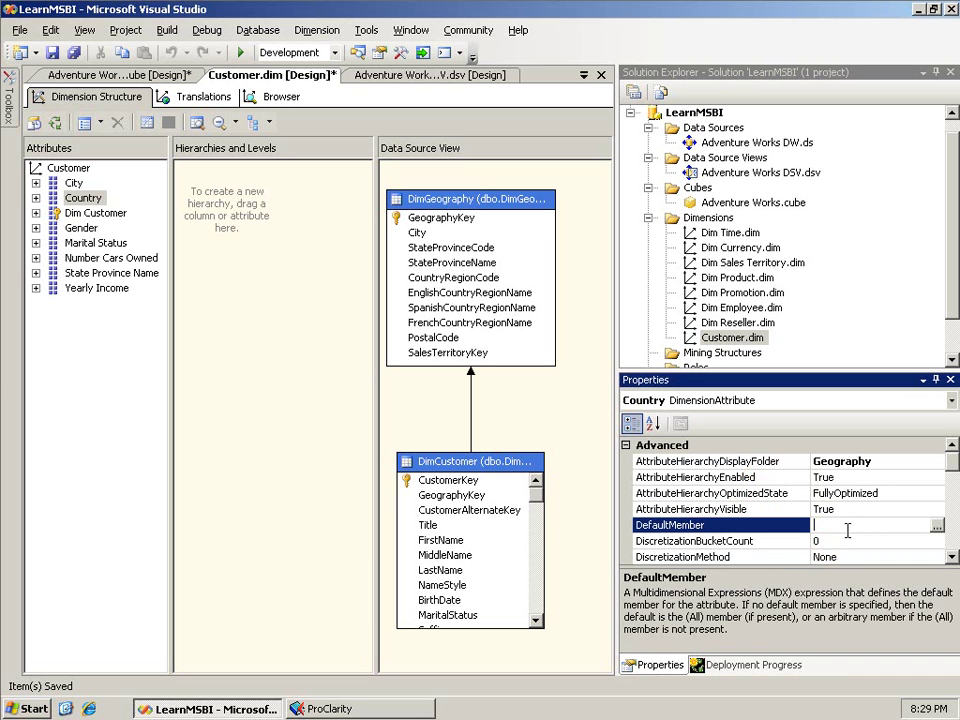
left_click(937, 527)
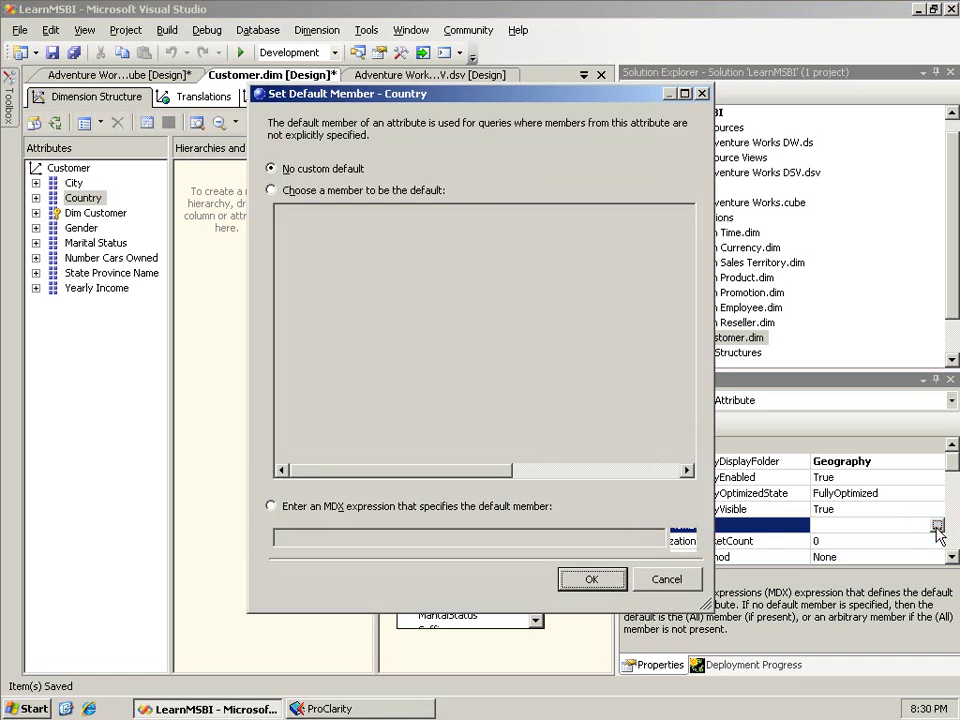
left_click(352, 191)
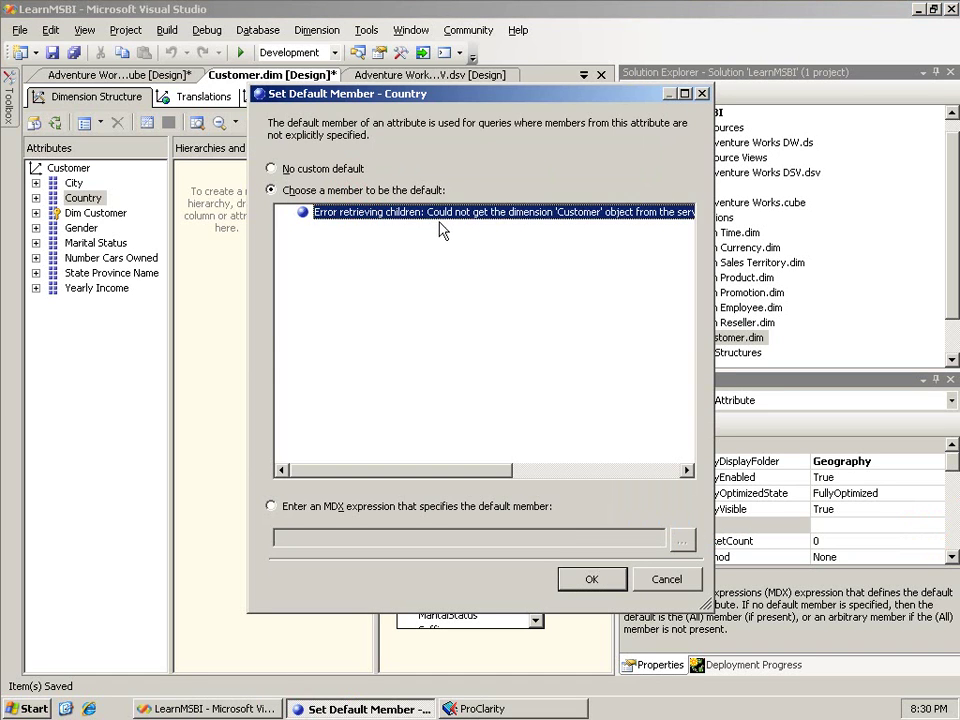
left_click(463, 215)
left_click(675, 580)
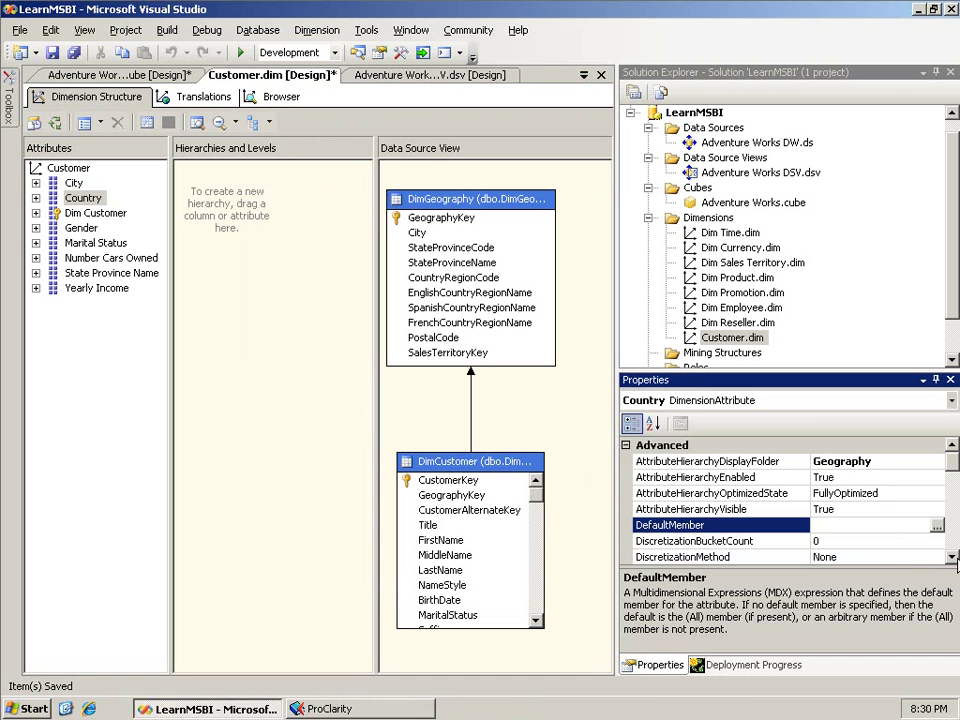
Review the Country attribute's DiscretizationBucketCount, DiscretizationMethod options and EstimatedCount properties.
left_click(951, 558)
left_click(951, 558)
left_click(951, 558)
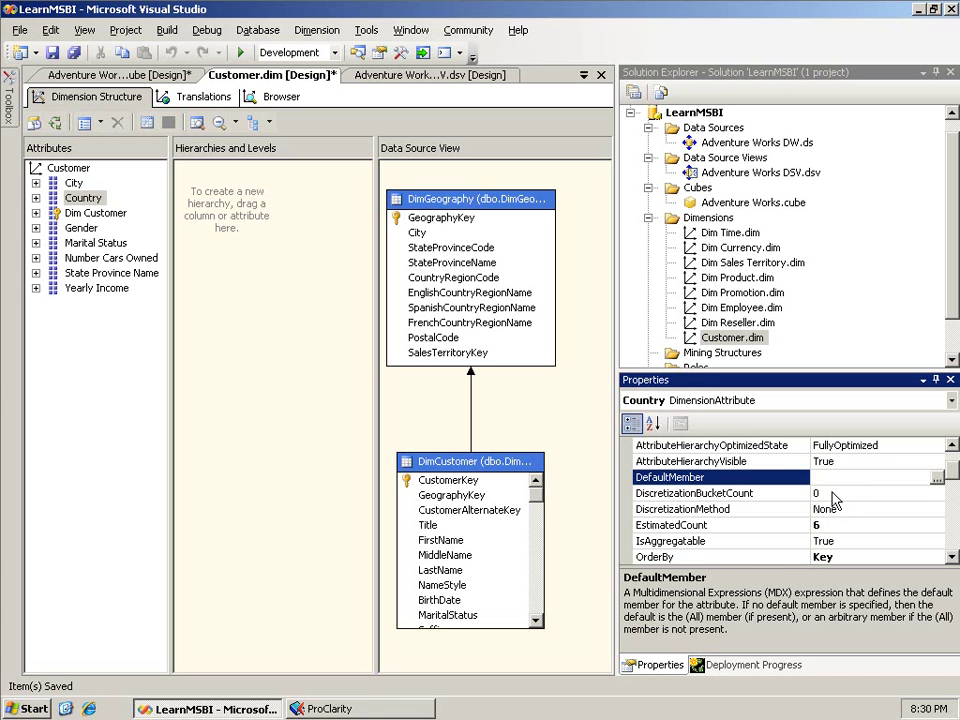
left_click(820, 494)
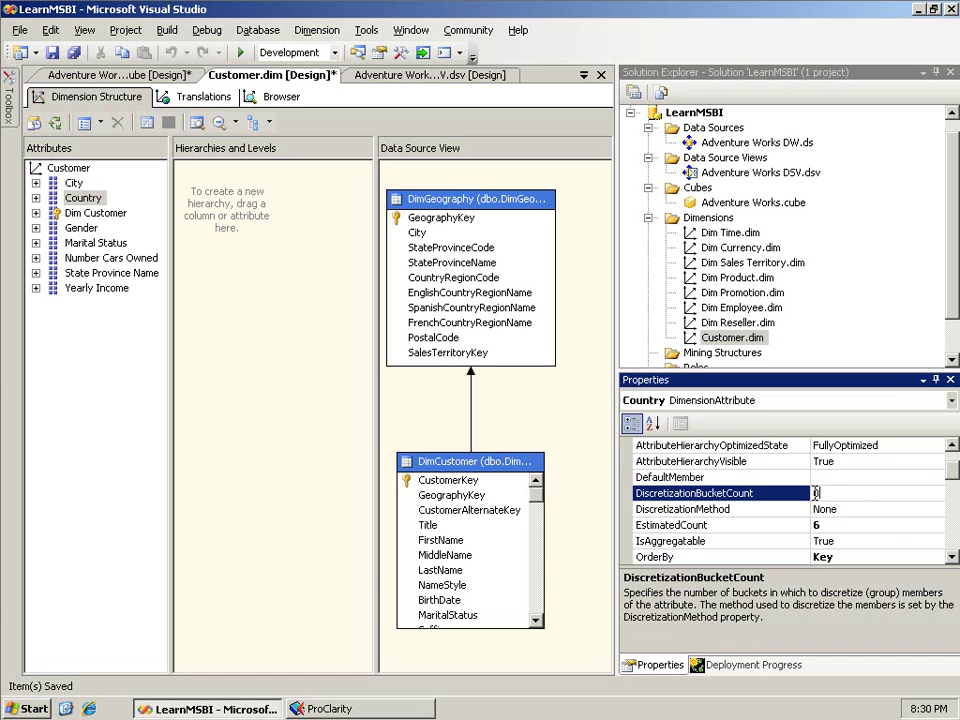
left_click(917, 509)
left_click(935, 509)
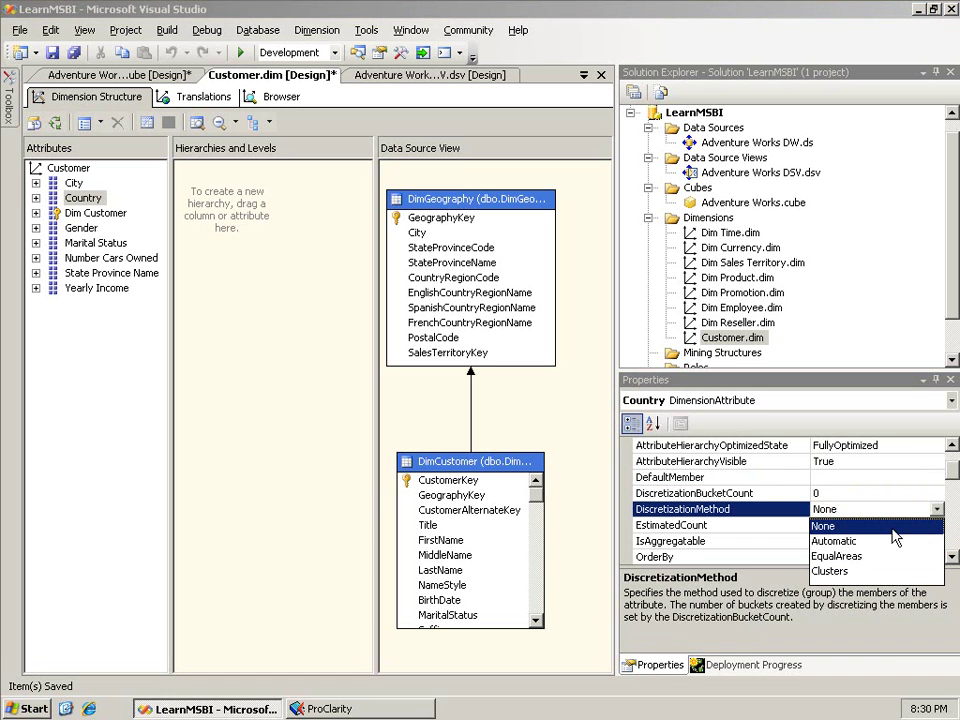
left_click(752, 524)
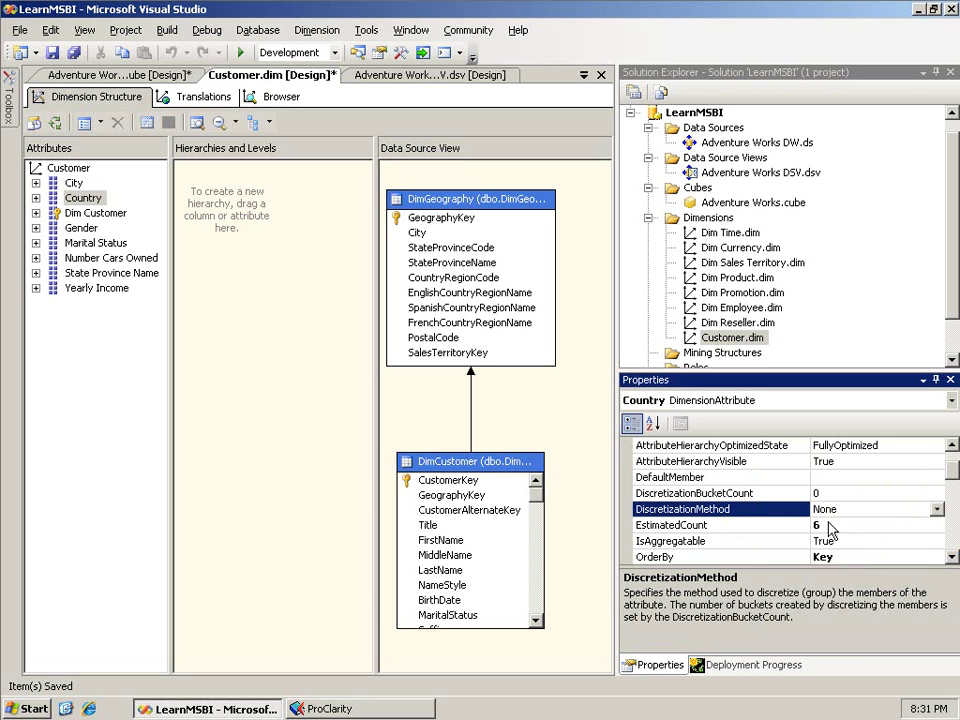
left_click(818, 526)
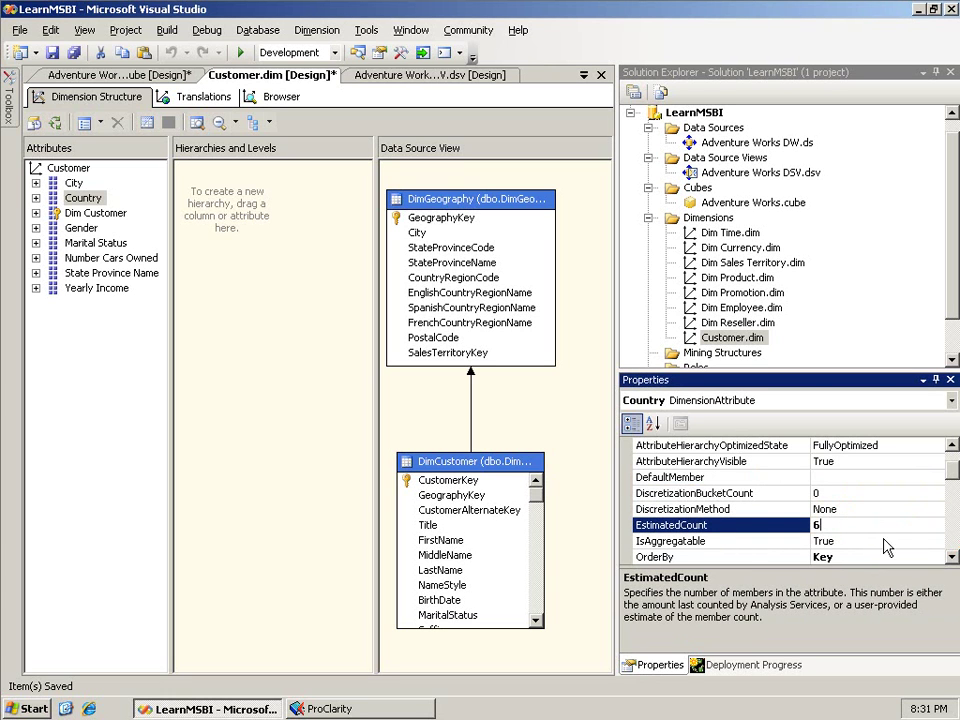
Review the Country attribute's IsAggregatable property and the ordering methods offered for OrderBy.
mouse_move(953, 476)
left_mouse_down()
mouse_move(955, 487)
mouse_move(947, 484)
left_mouse_up()
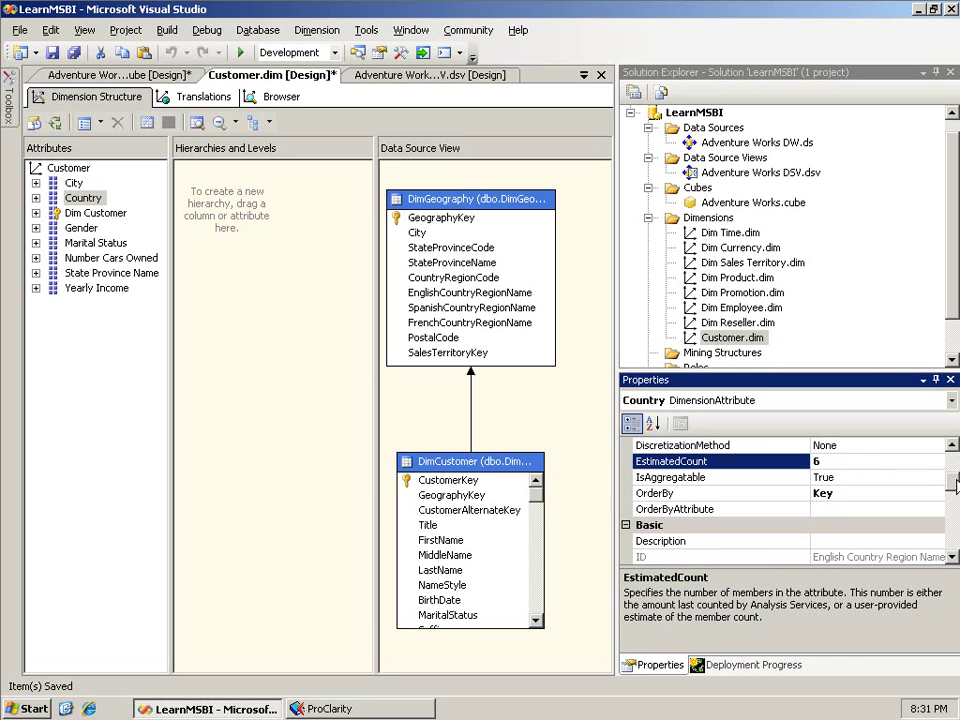
left_click(776, 480)
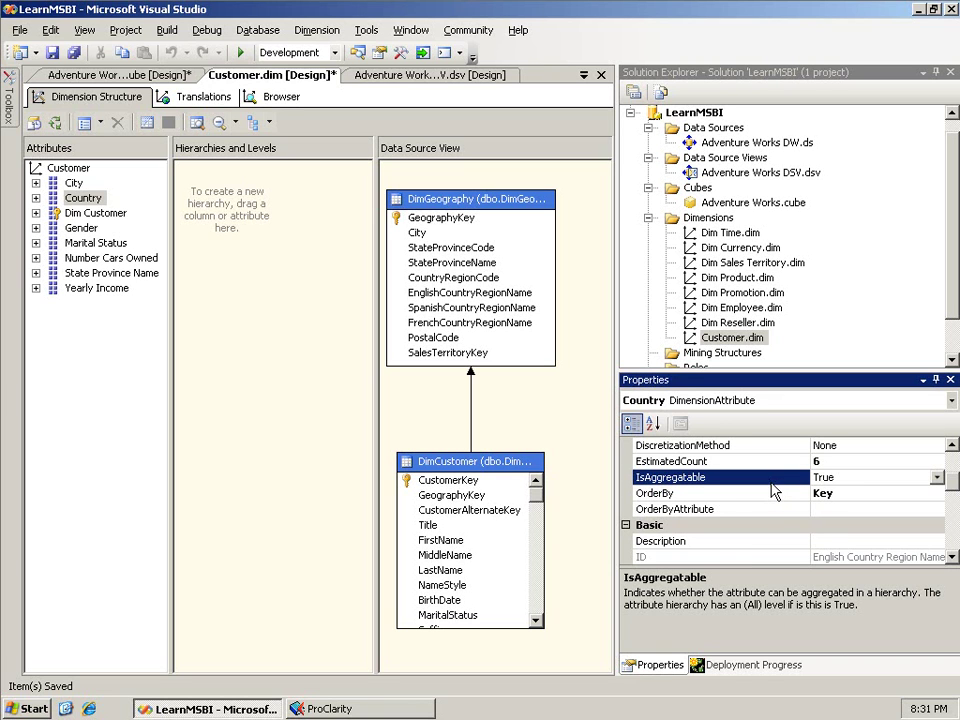
left_click(775, 494)
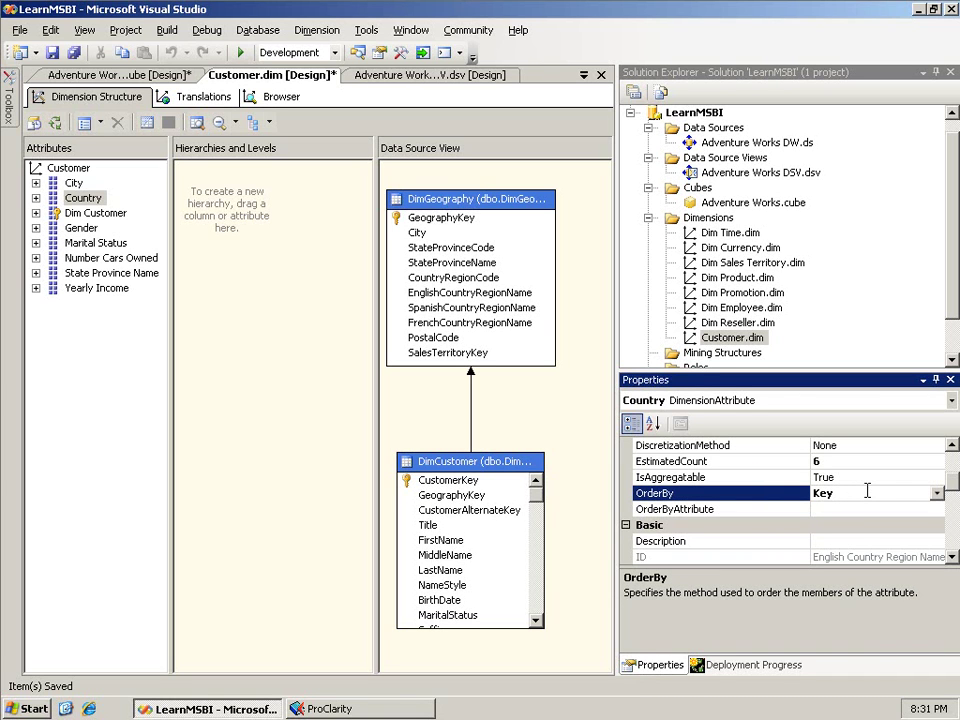
left_click(937, 494)
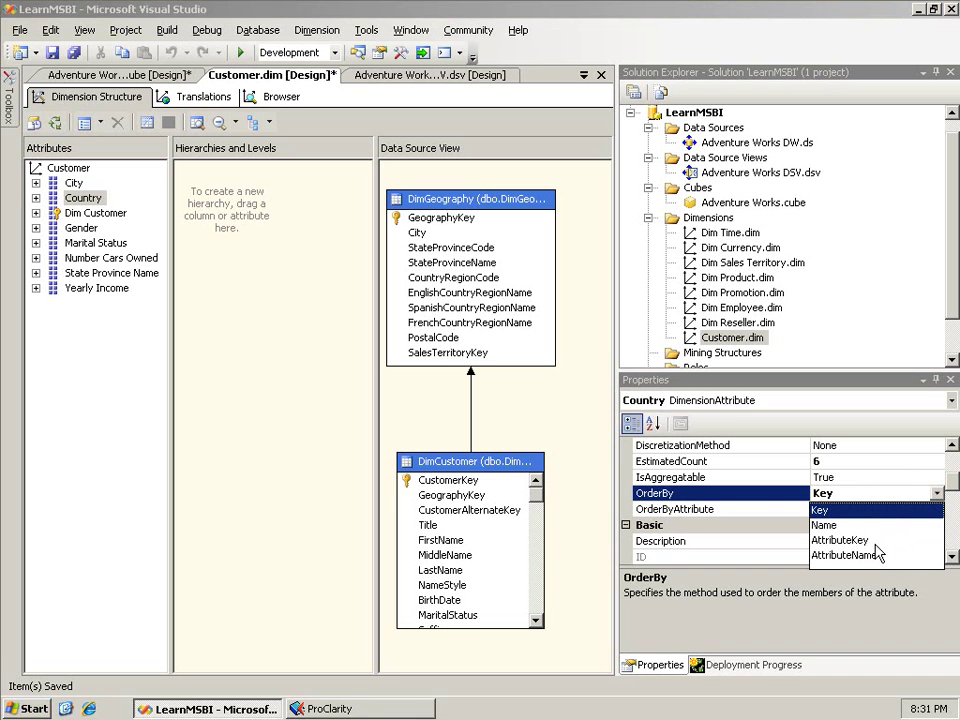
left_click(778, 495)
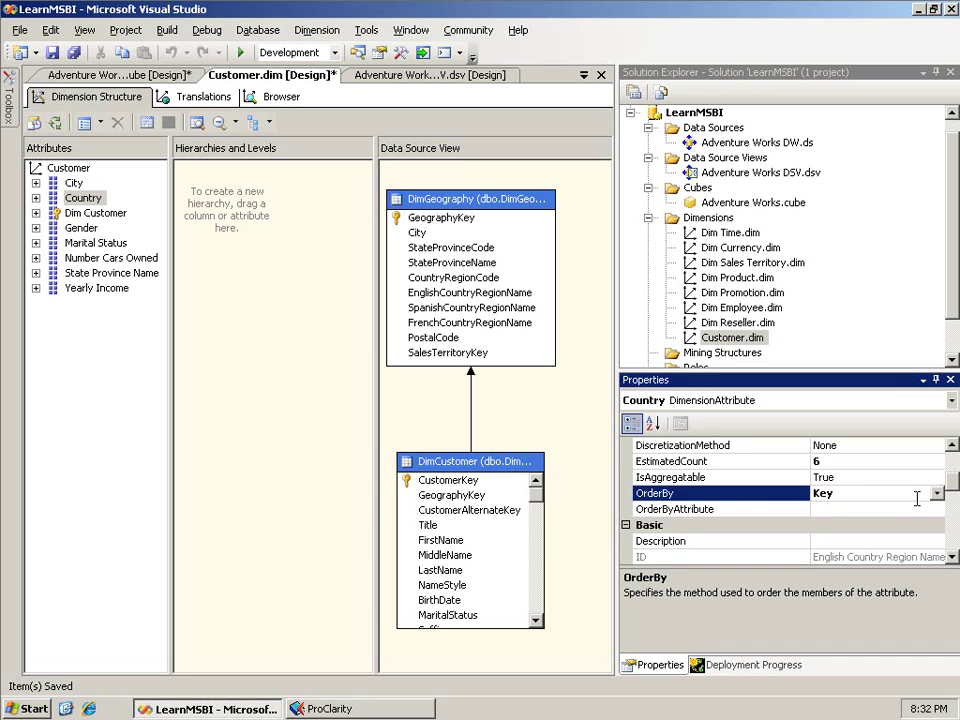
Set the Country attribute's OrderBy property to Name, and return it to Key.
left_click(938, 494)
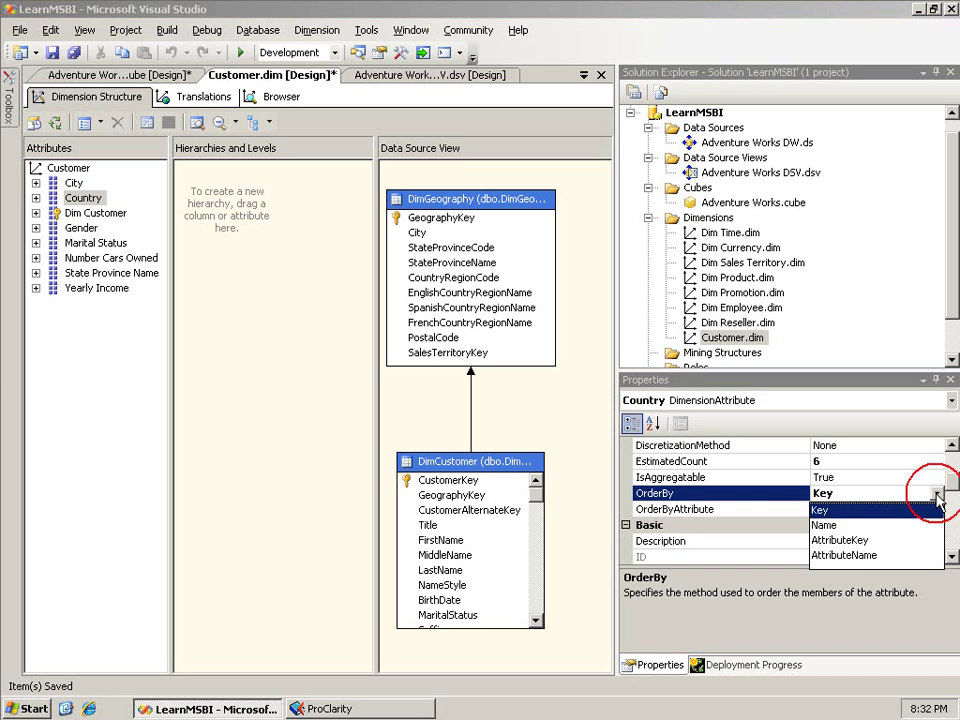
left_click(863, 524)
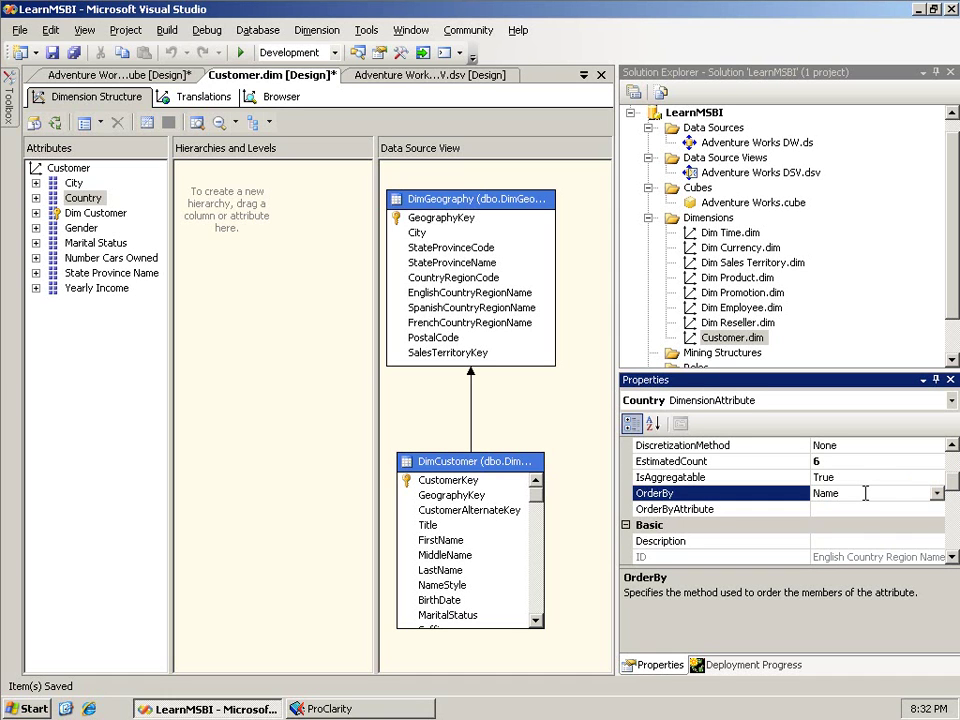
left_click(936, 495)
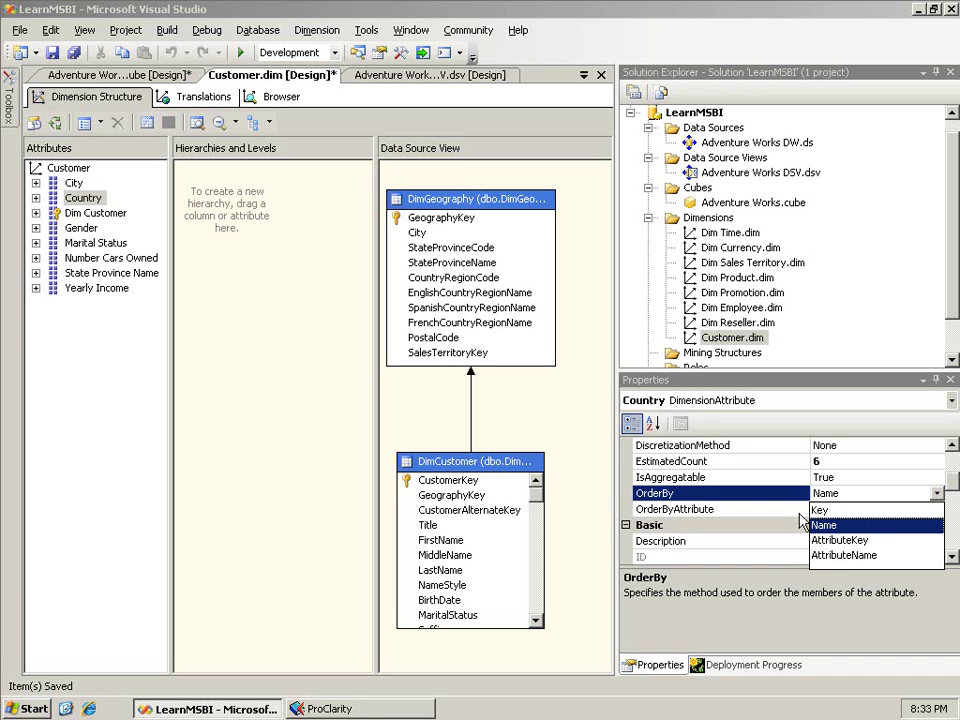
left_click(857, 511)
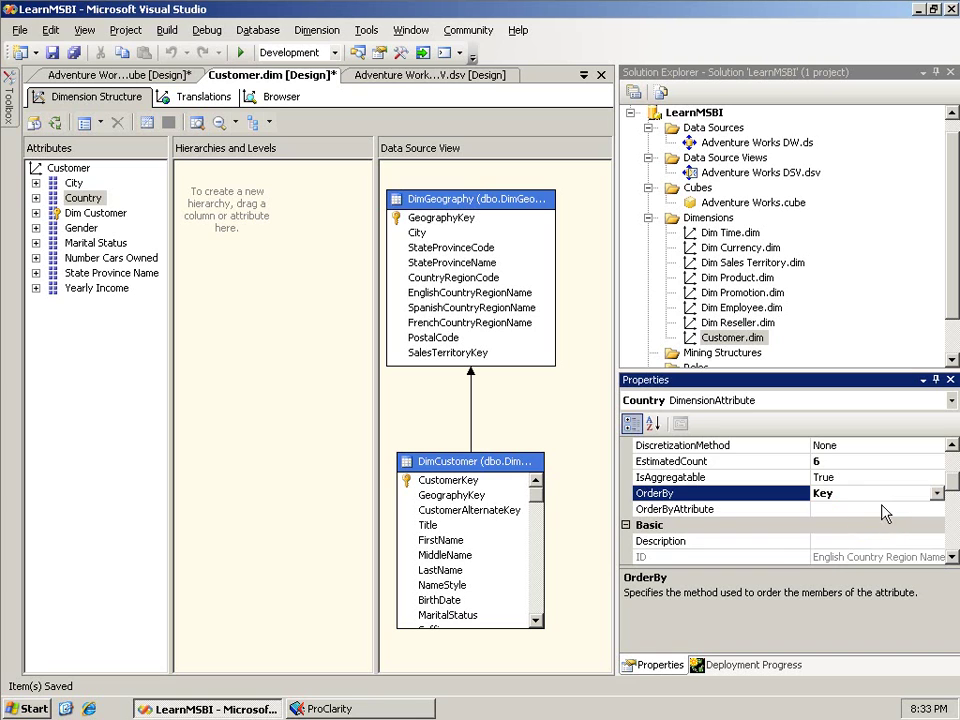
Examine the Country attribute's remaining Misc, Parent-Child and Source properties, including the description of AttributeHierarchyOrdered.
left_click(951, 485)
mouse_move(951, 490)
left_mouse_down()
mouse_move(953, 523)
mouse_move(953, 500)
left_mouse_up()
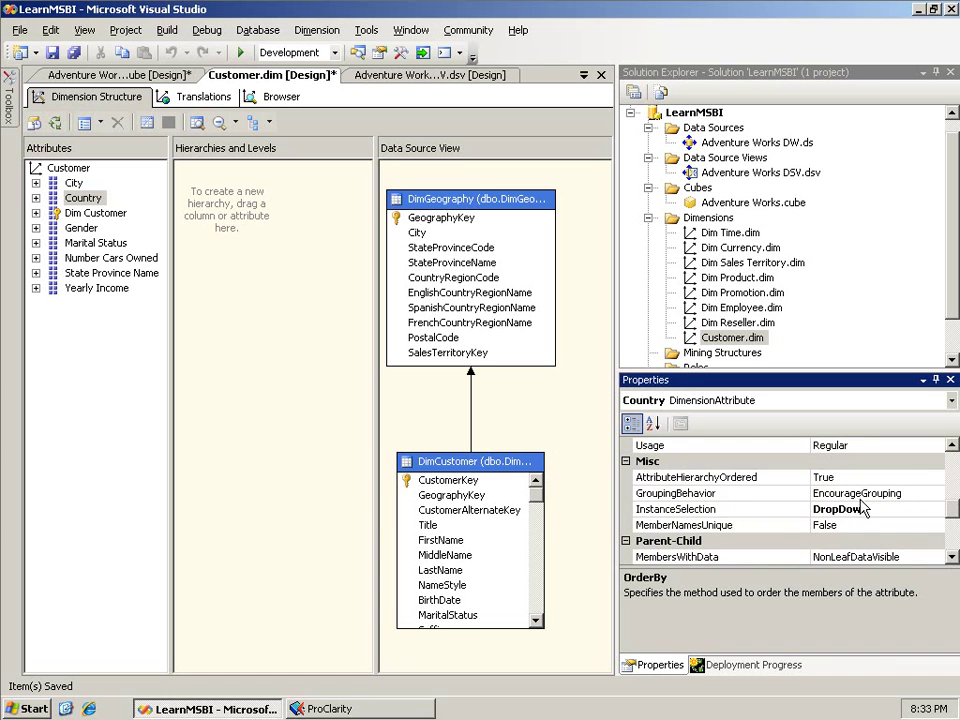
left_click(774, 480)
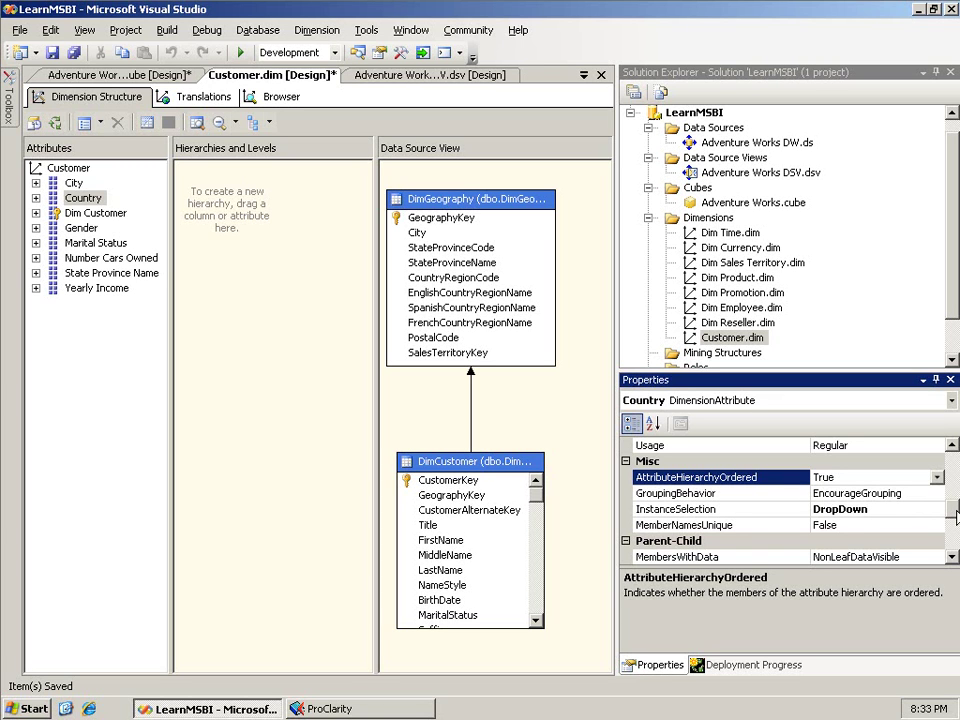
left_click(951, 557)
left_click(951, 557)
left_click(951, 557)
left_click(951, 557)
left_click(951, 557)
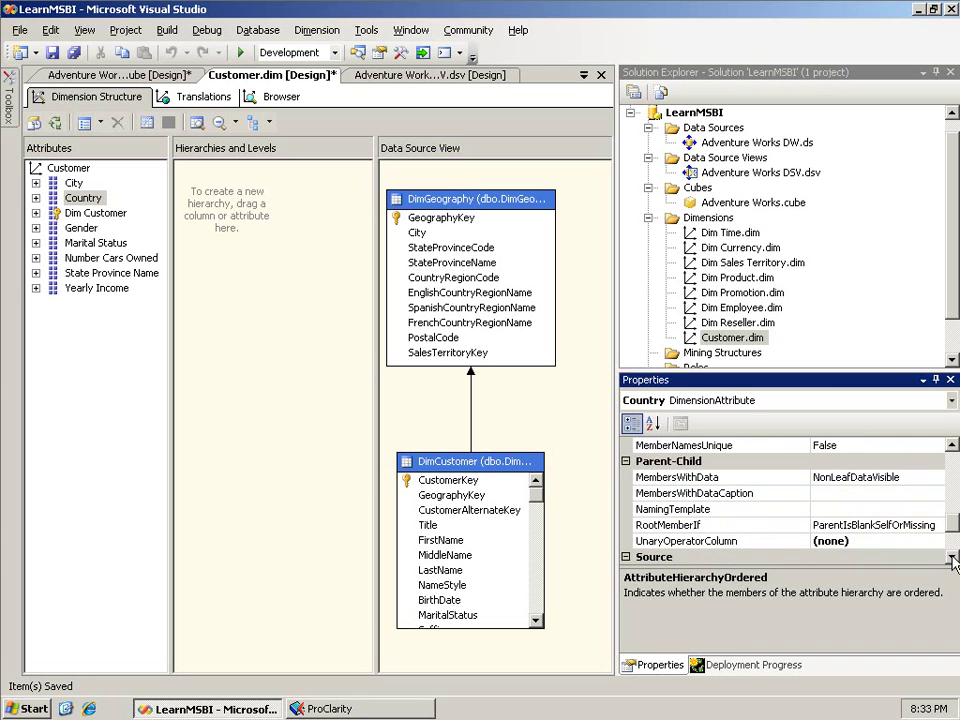
left_click(951, 557)
left_click(951, 557)
left_click(951, 557)
left_click(951, 557)
left_click(951, 557)
left_click(951, 557)
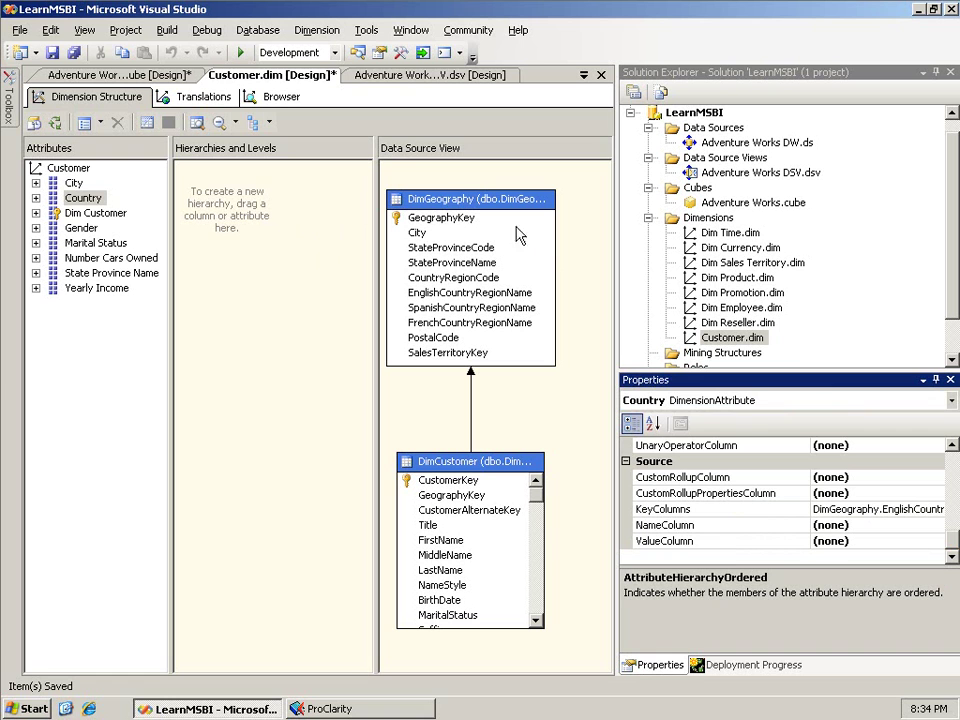
Return to the Adventure Works cube design and expand the Customer dimension in the attribute view of the cube dimensions.
left_click(165, 75)
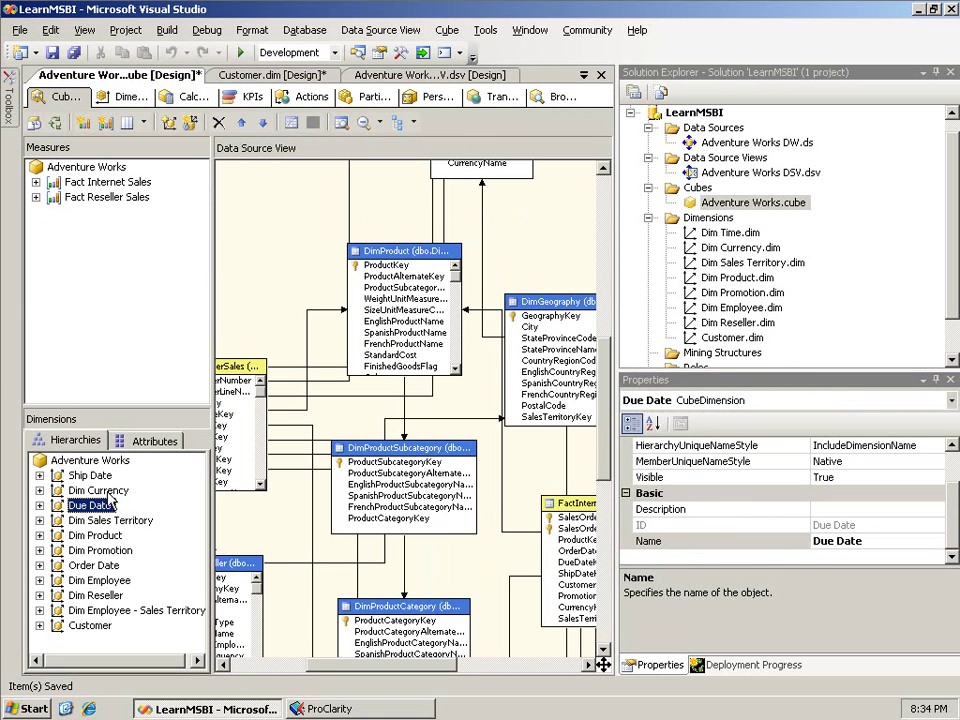
left_click(141, 445)
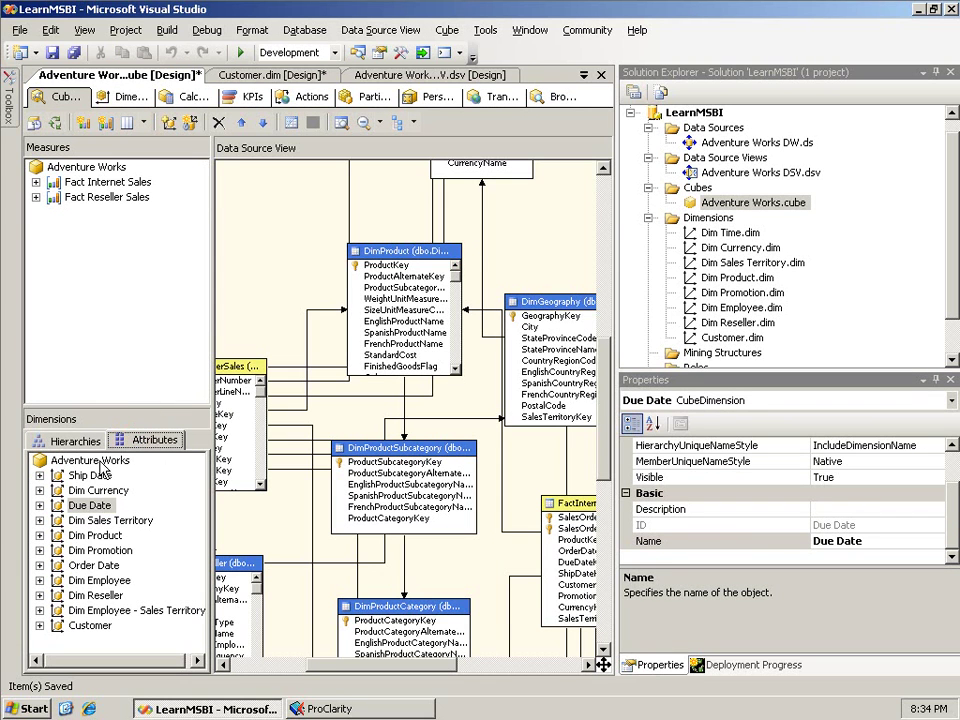
left_click(39, 625)
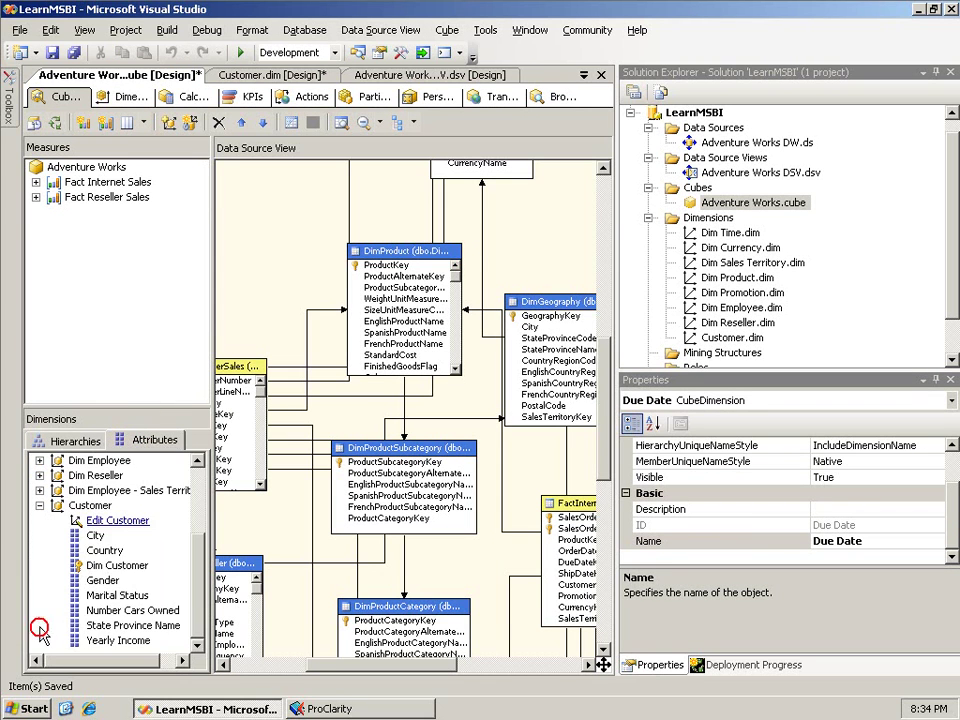
Review the options offered for the AggregationUsage property of the cube-level Country attribute in the Customer dimension.
left_click(102, 551)
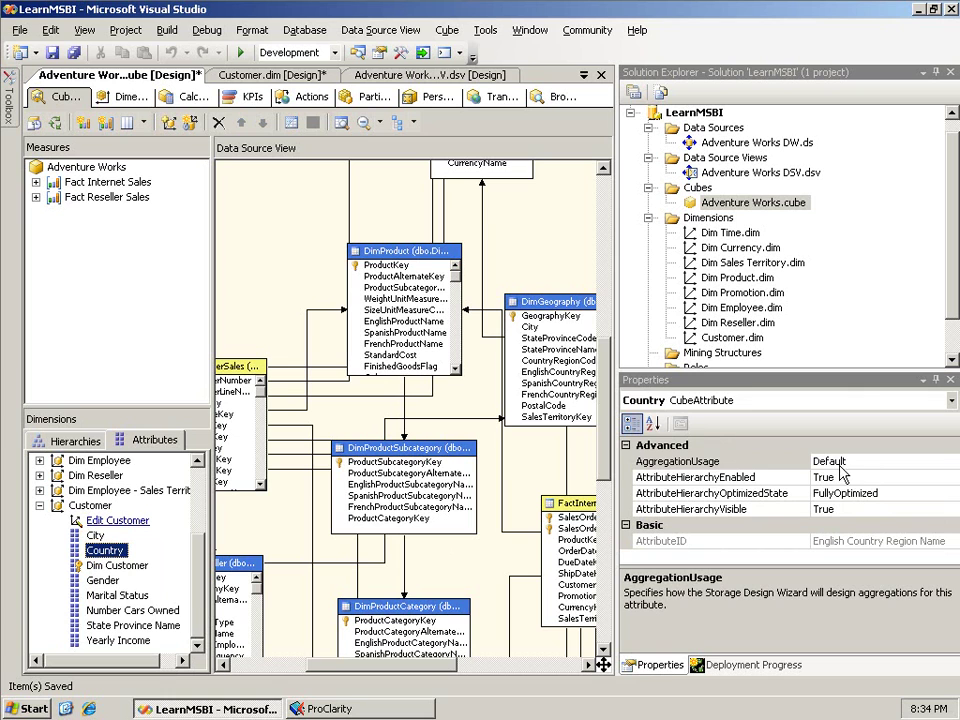
left_click(852, 462)
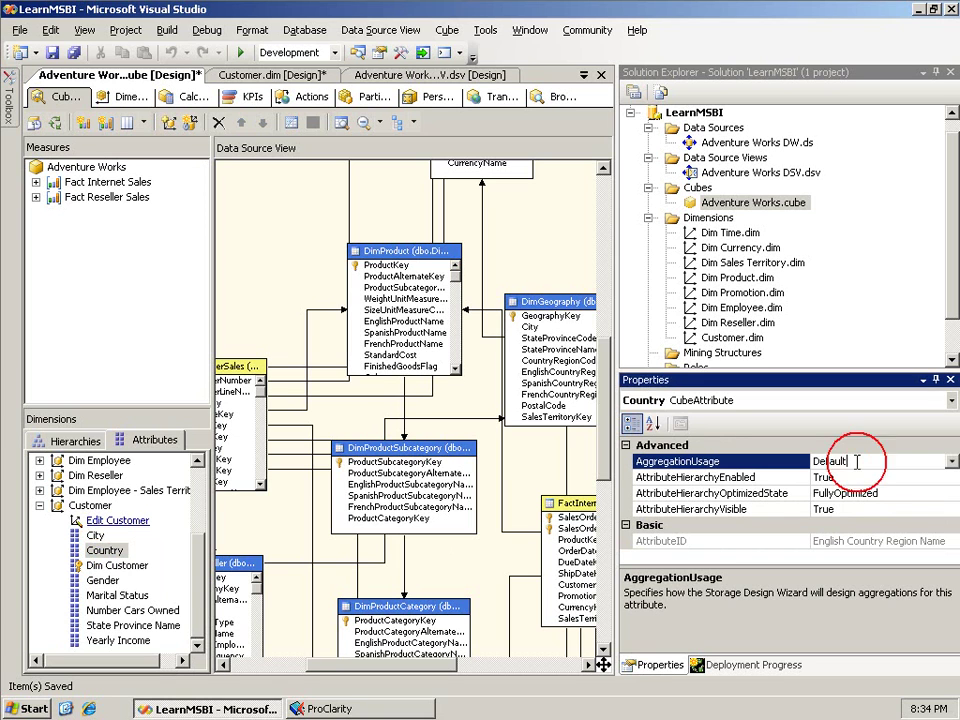
left_click(950, 463)
left_click(951, 466)
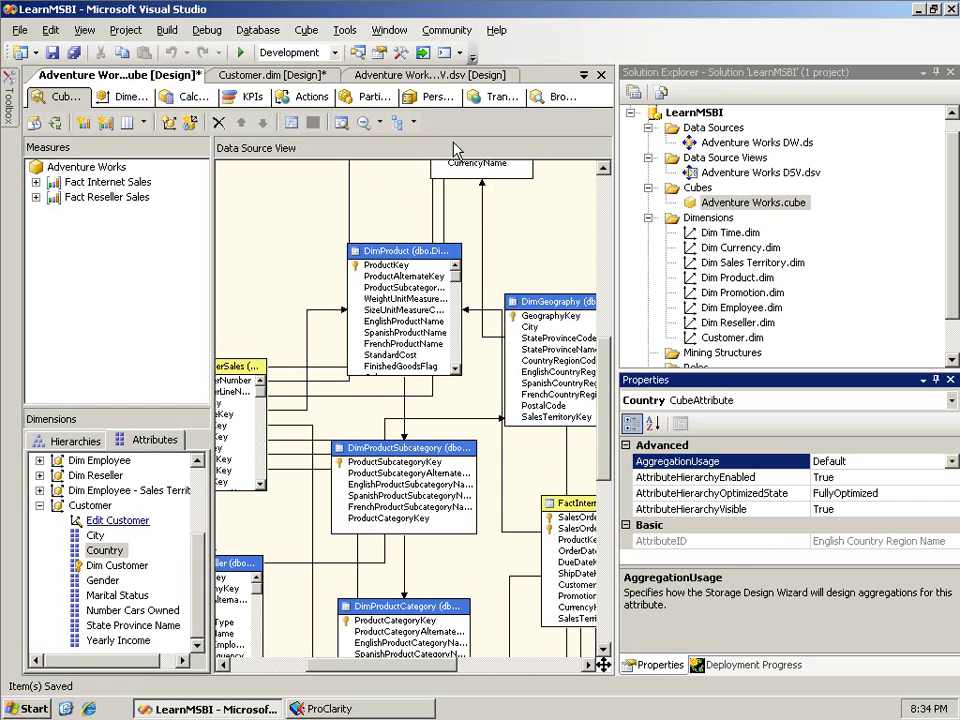
Save all open designs from the Customer dimension design, deploy the project, and process the Customer dimension with Process Full.
left_click(241, 80)
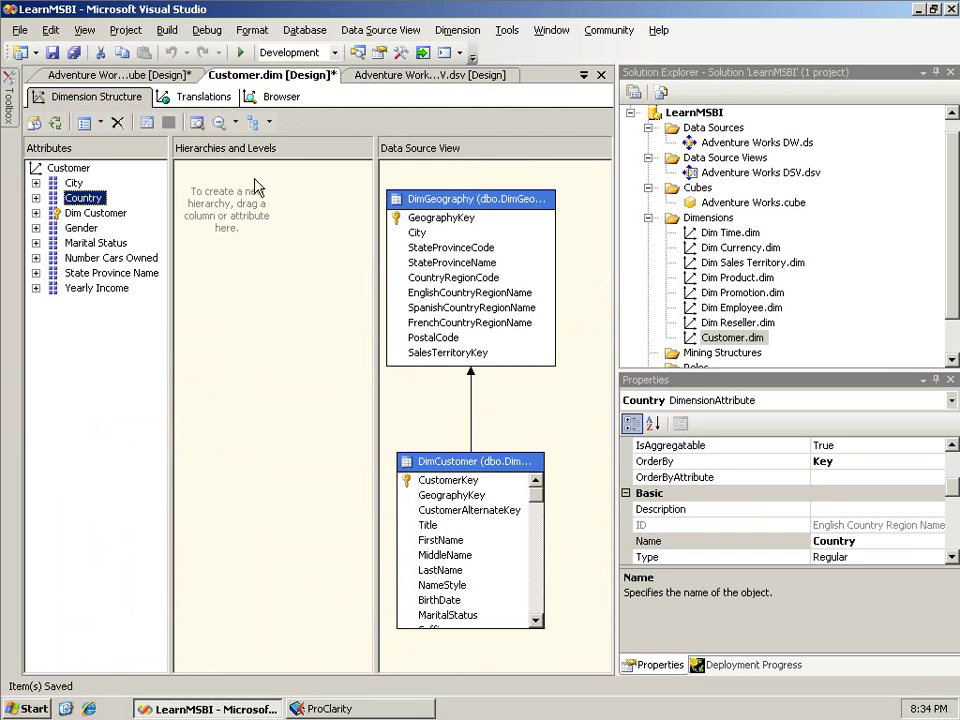
key("ctrl+shift+s")
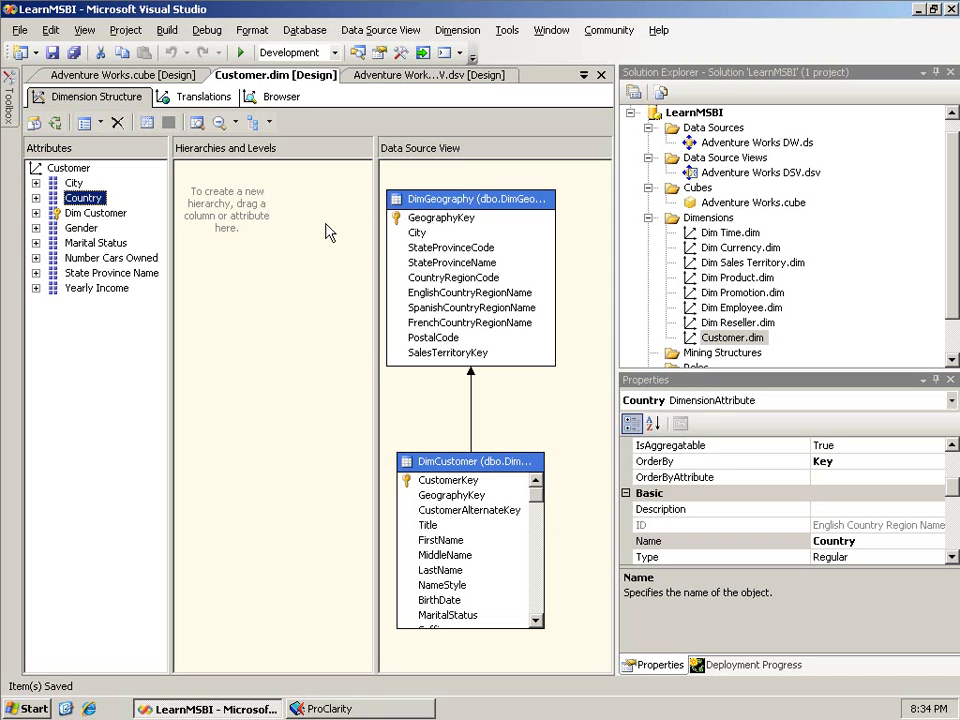
left_click(55, 122)
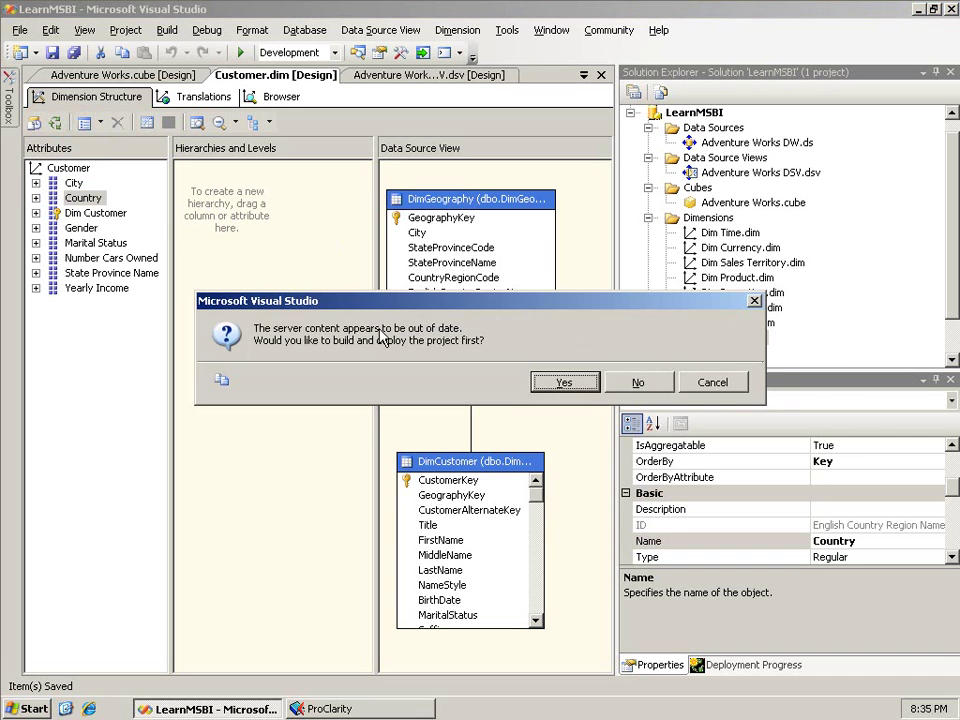
left_click(557, 384)
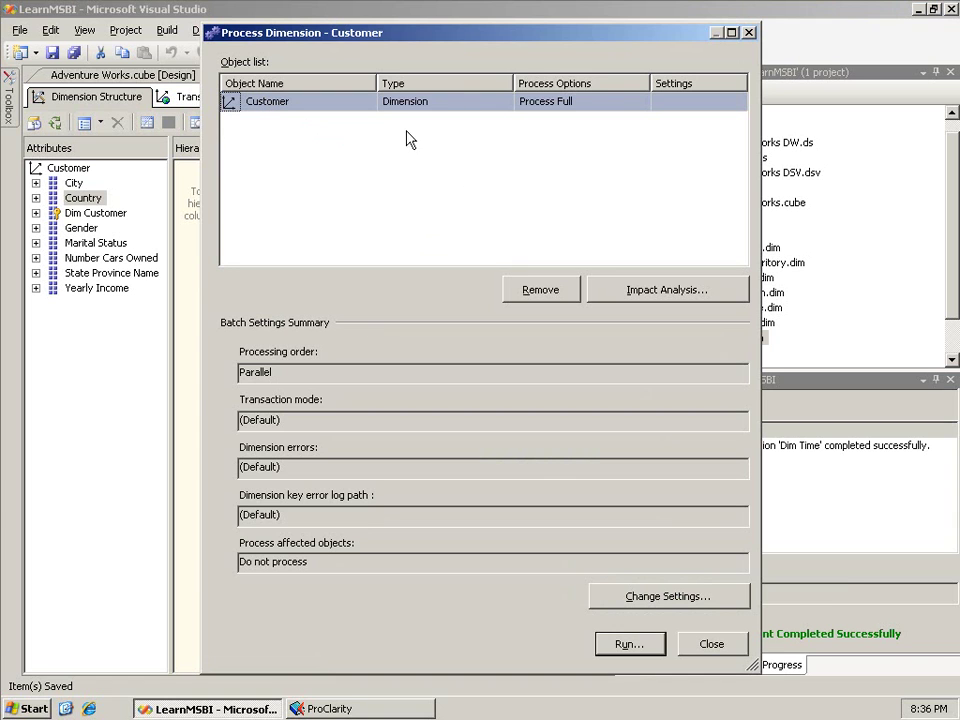
left_click(632, 643)
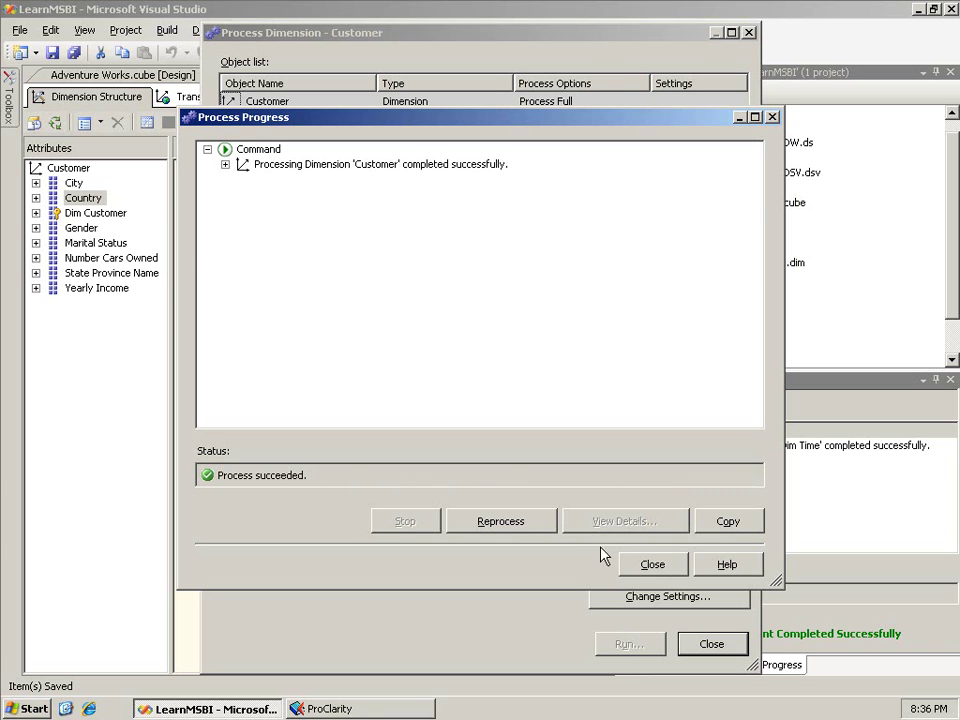
left_click(653, 566)
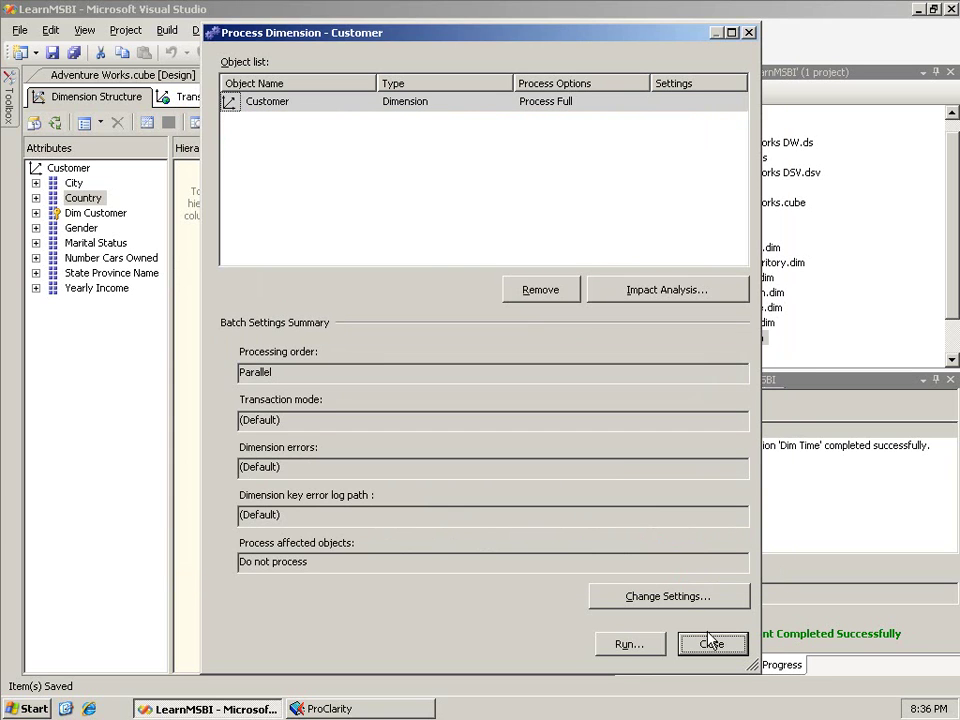
left_click(708, 642)
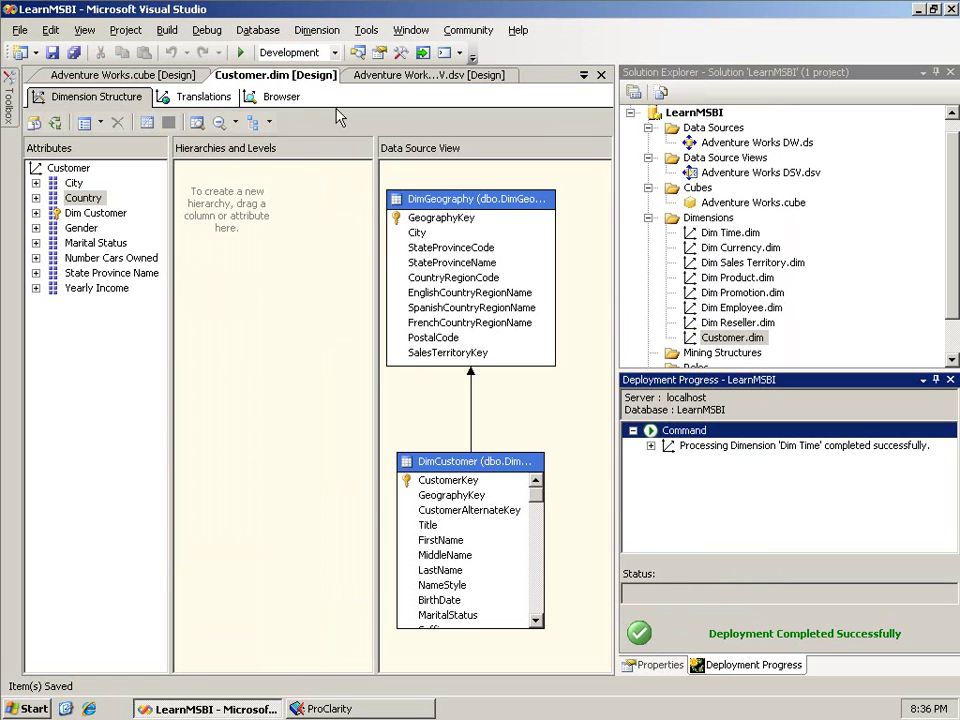
Browse the Customer dimension's Country hierarchy and expand its All member.
left_click(282, 100)
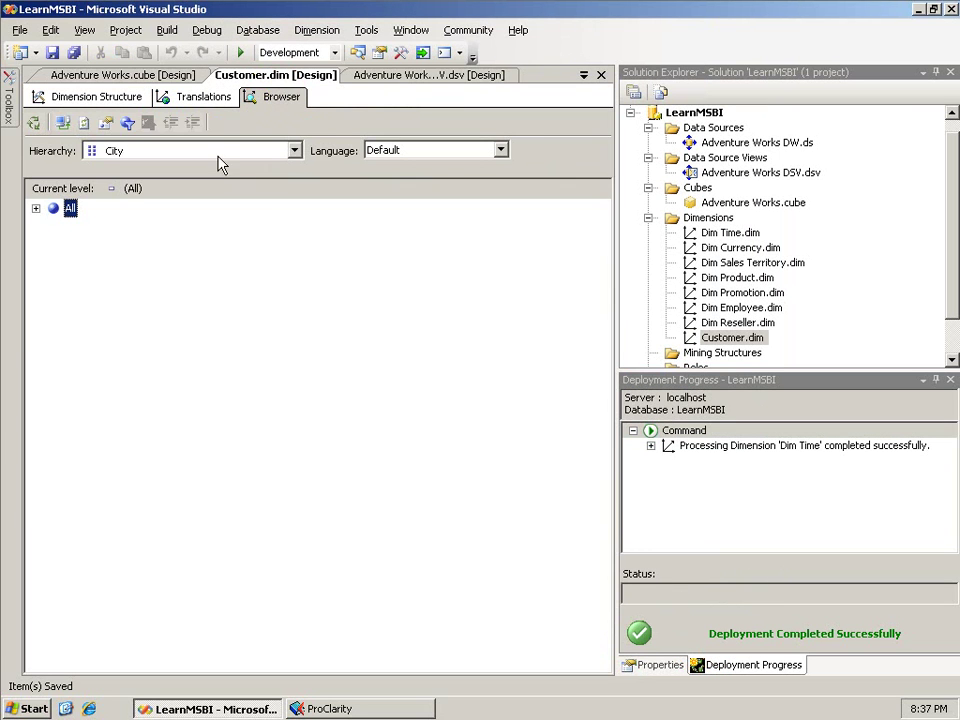
left_click(216, 152)
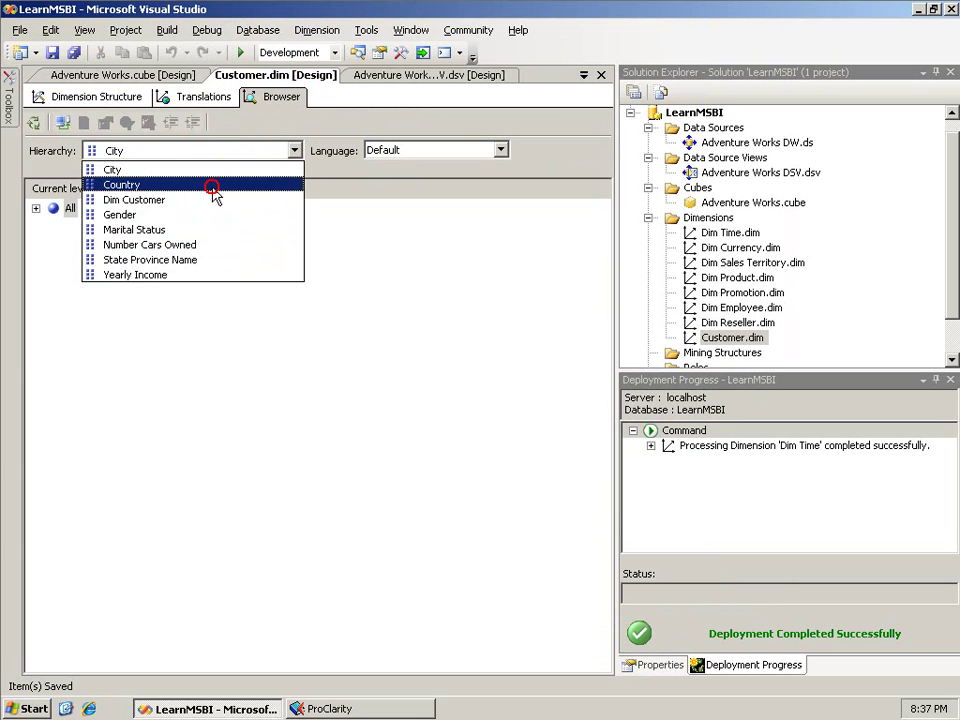
left_click(214, 185)
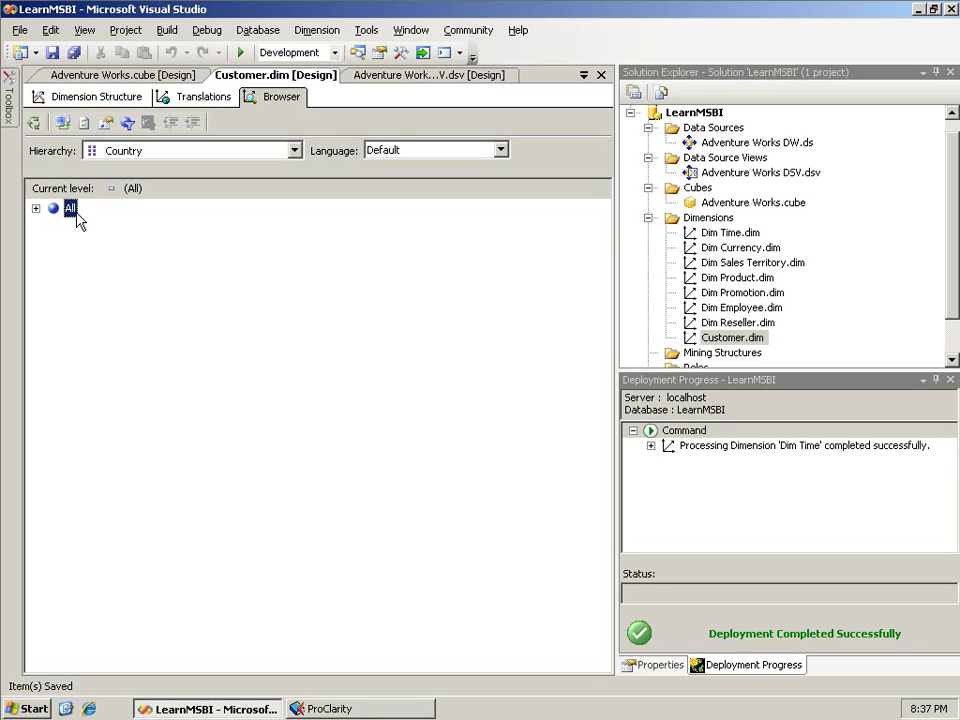
left_click(36, 208)
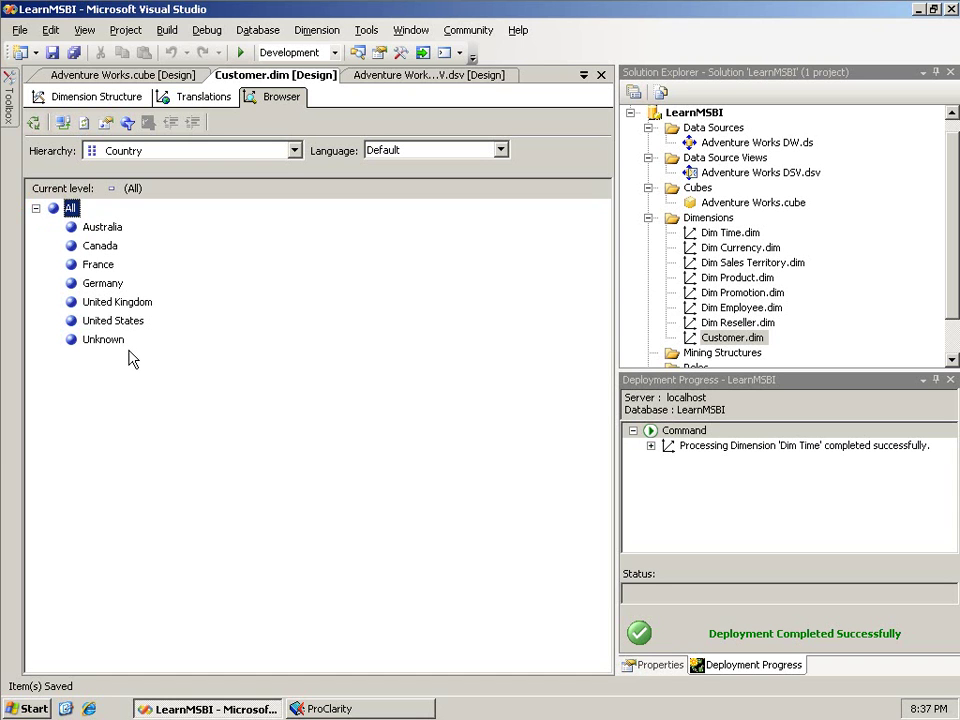
Set the Country attribute's IsAggregatable property to False in the Customer dimension structure.
left_click(90, 97)
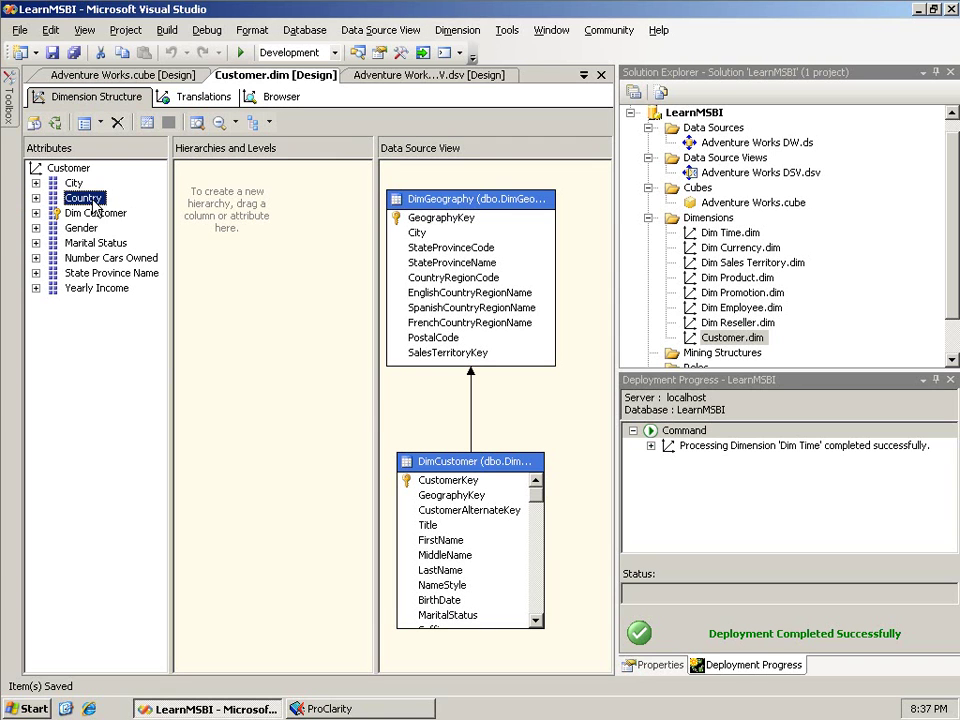
left_click(652, 663)
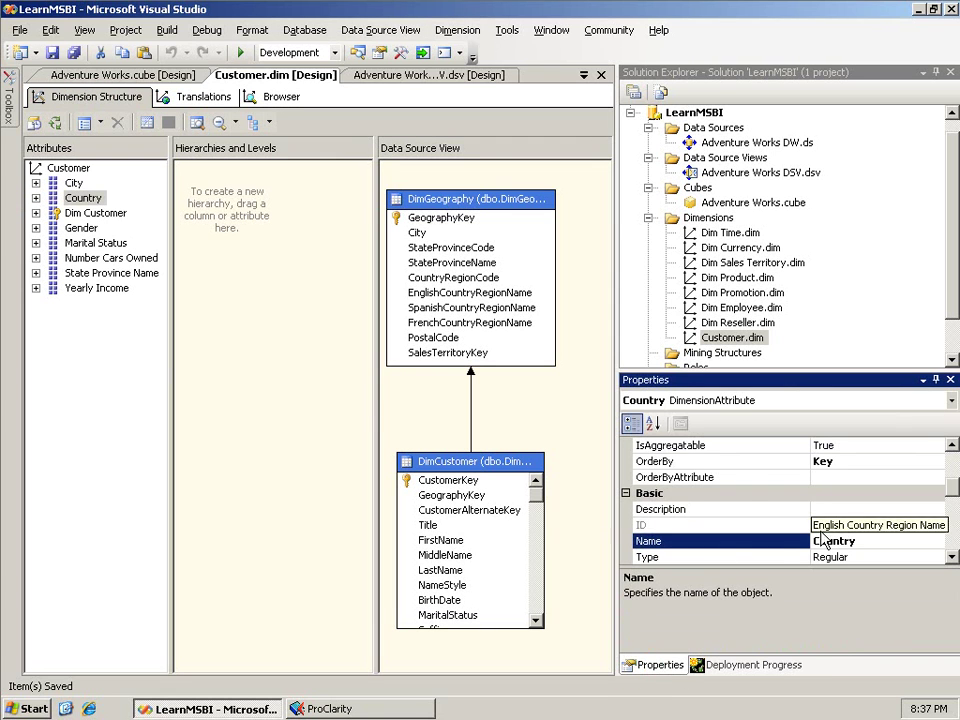
left_click(728, 446)
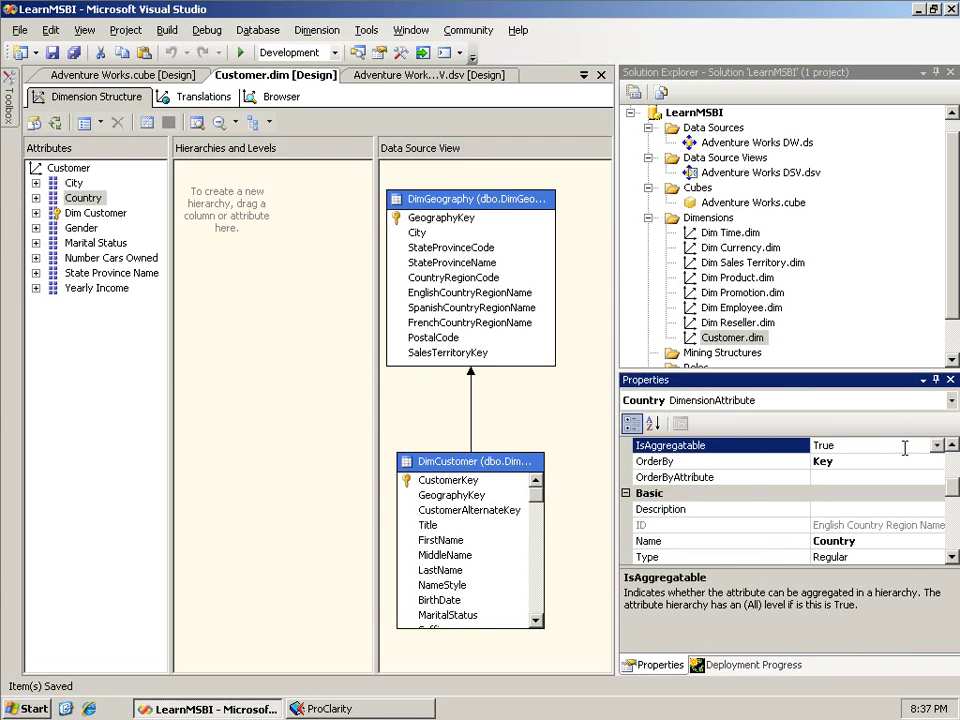
left_click(936, 446)
left_click(865, 477)
Deploy the changed project and process the Customer dimension with Process Update.
left_click(36, 122)
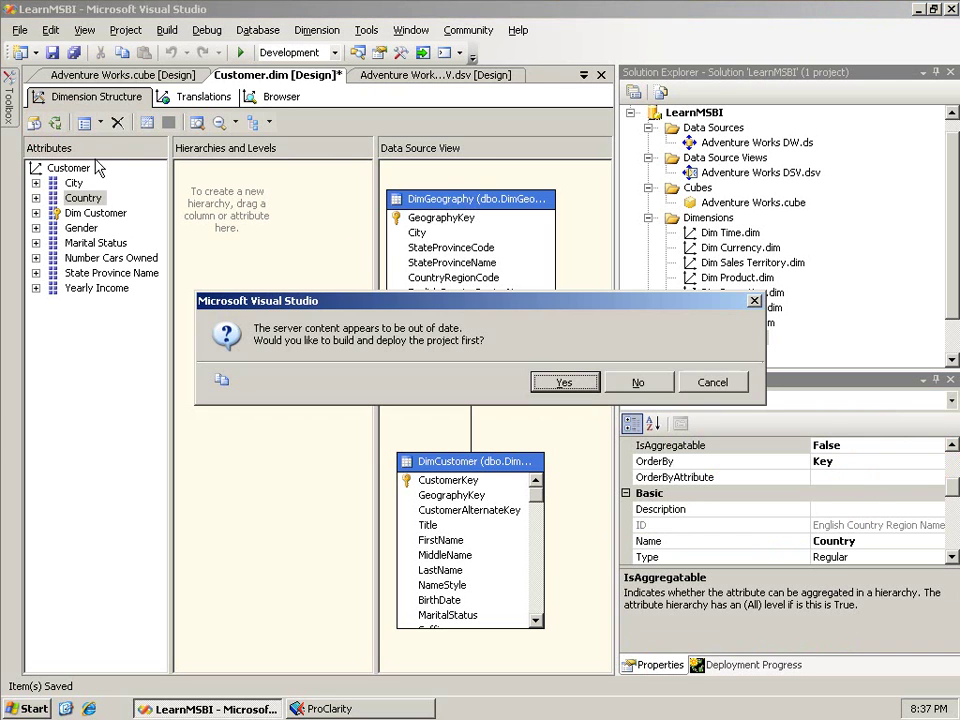
left_click(563, 383)
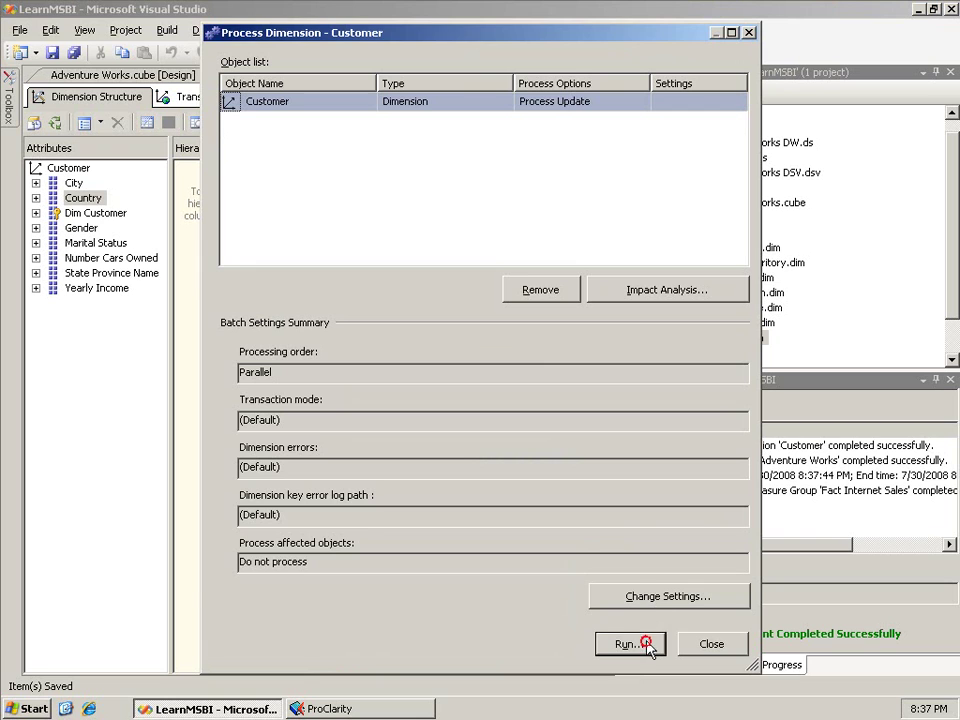
left_click(648, 642)
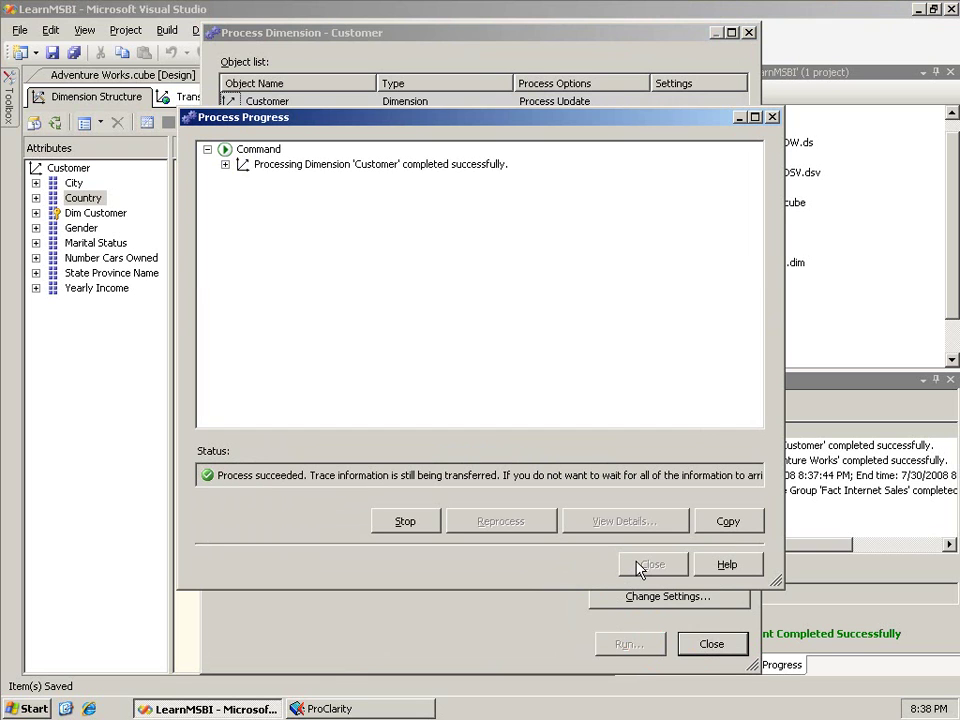
left_click(647, 565)
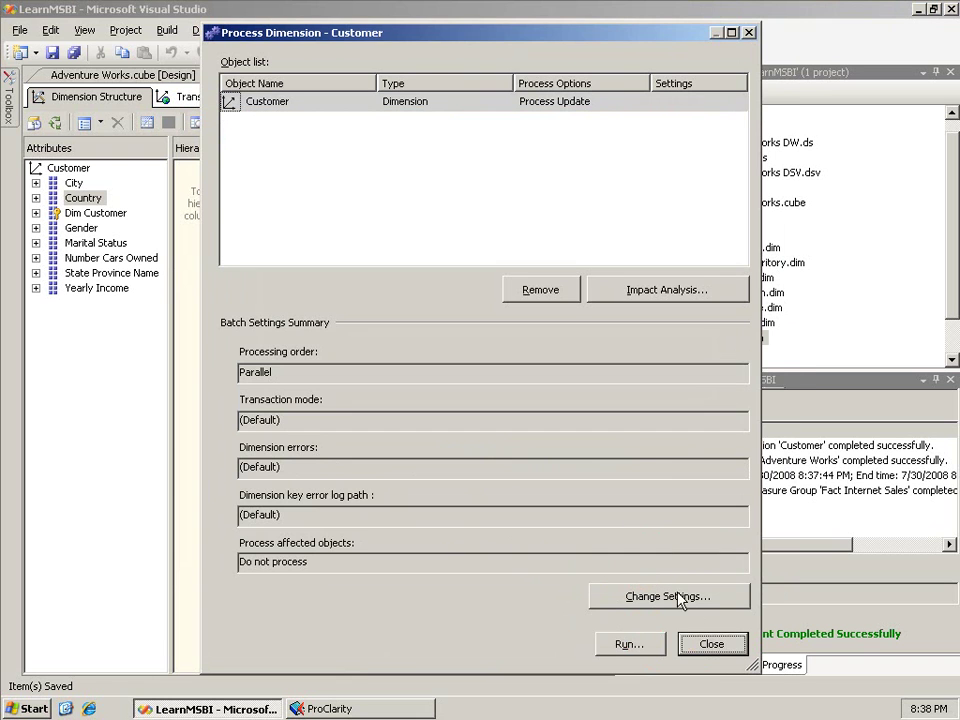
left_click(711, 645)
Reconnect the Customer dimension browser to examine the top level of the Country hierarchy, and return to the dimension structure.
left_click(268, 99)
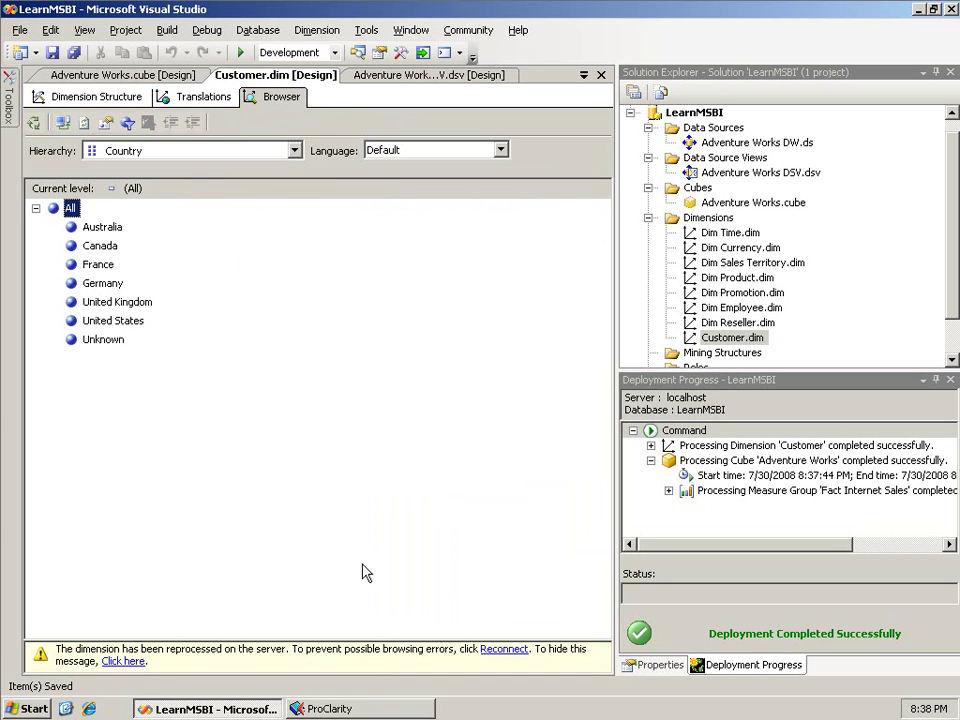
left_click(63, 122)
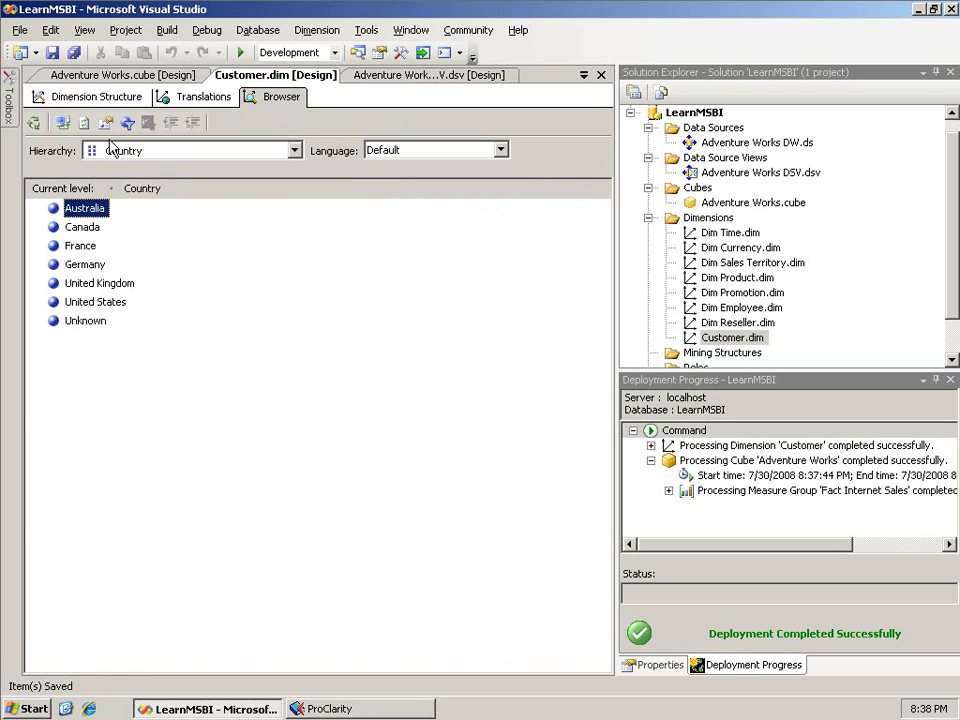
left_click(64, 100)
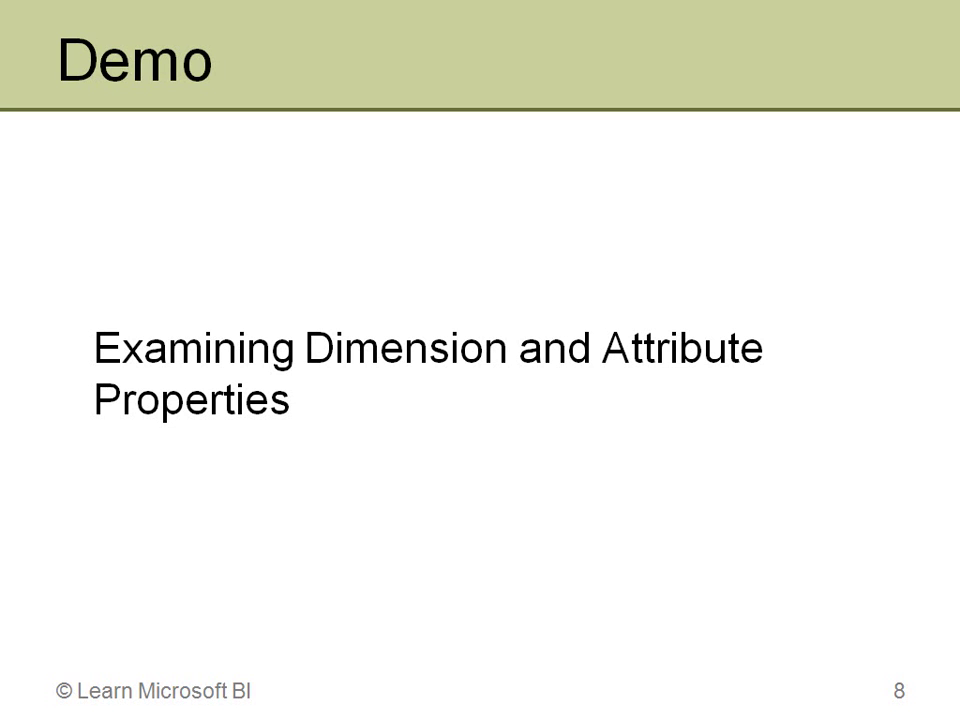
key("Right")
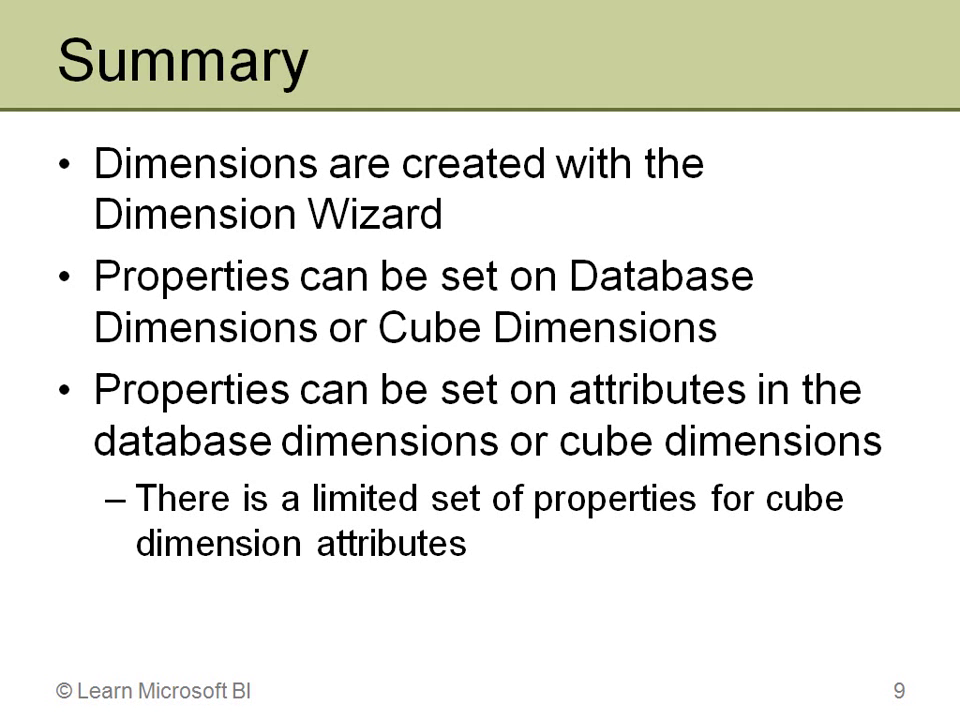